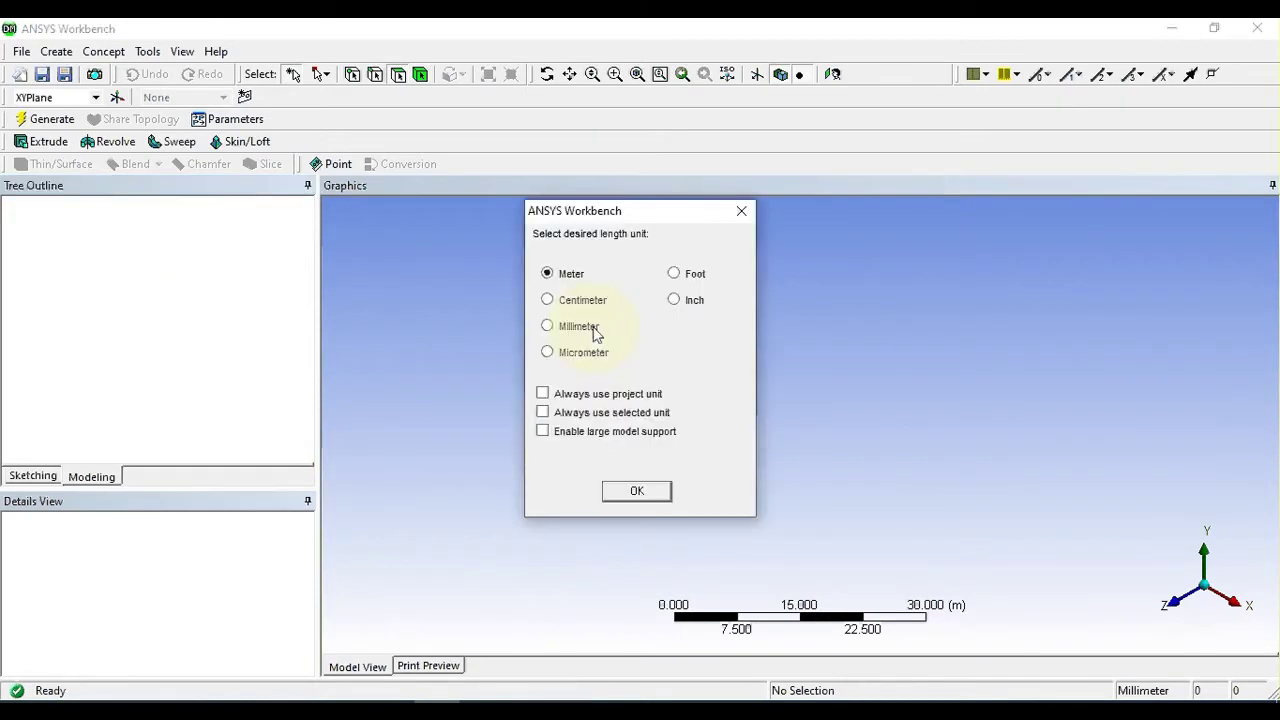
# Set the length unit to millimeter and generate the imported ts.stp geometry.
pyautogui.click(547, 326)
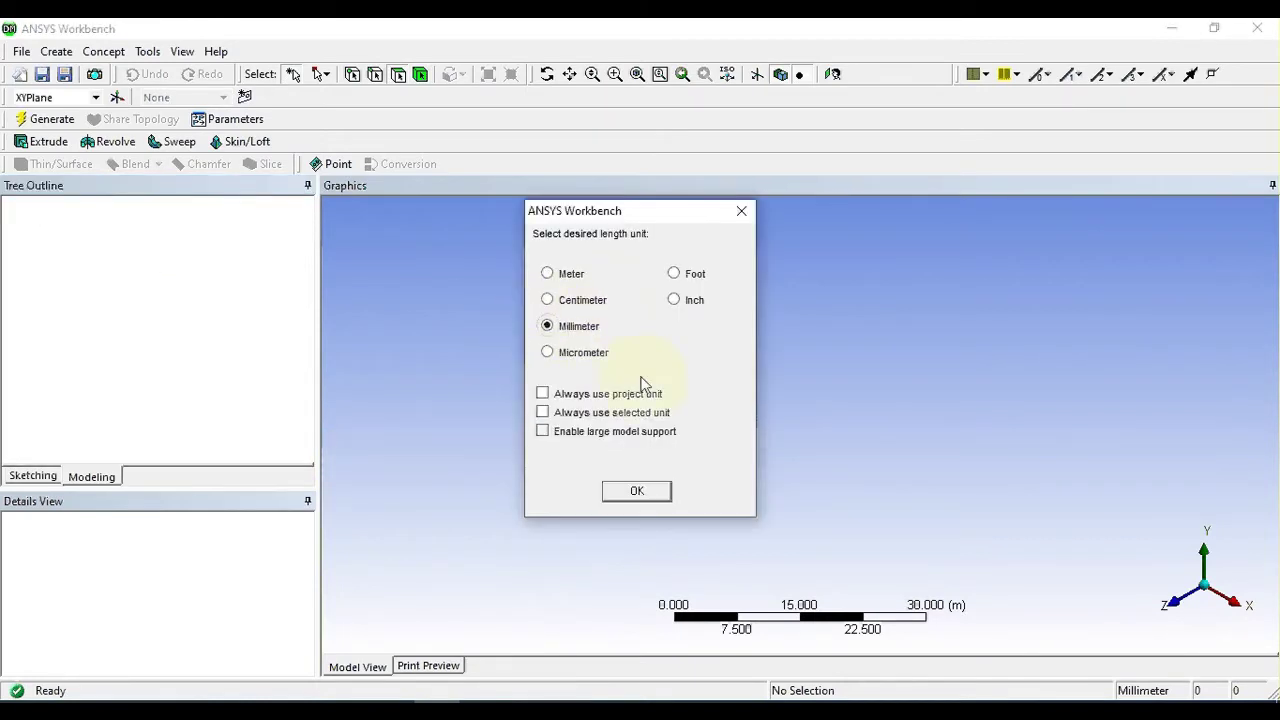
pyautogui.click(651, 492)
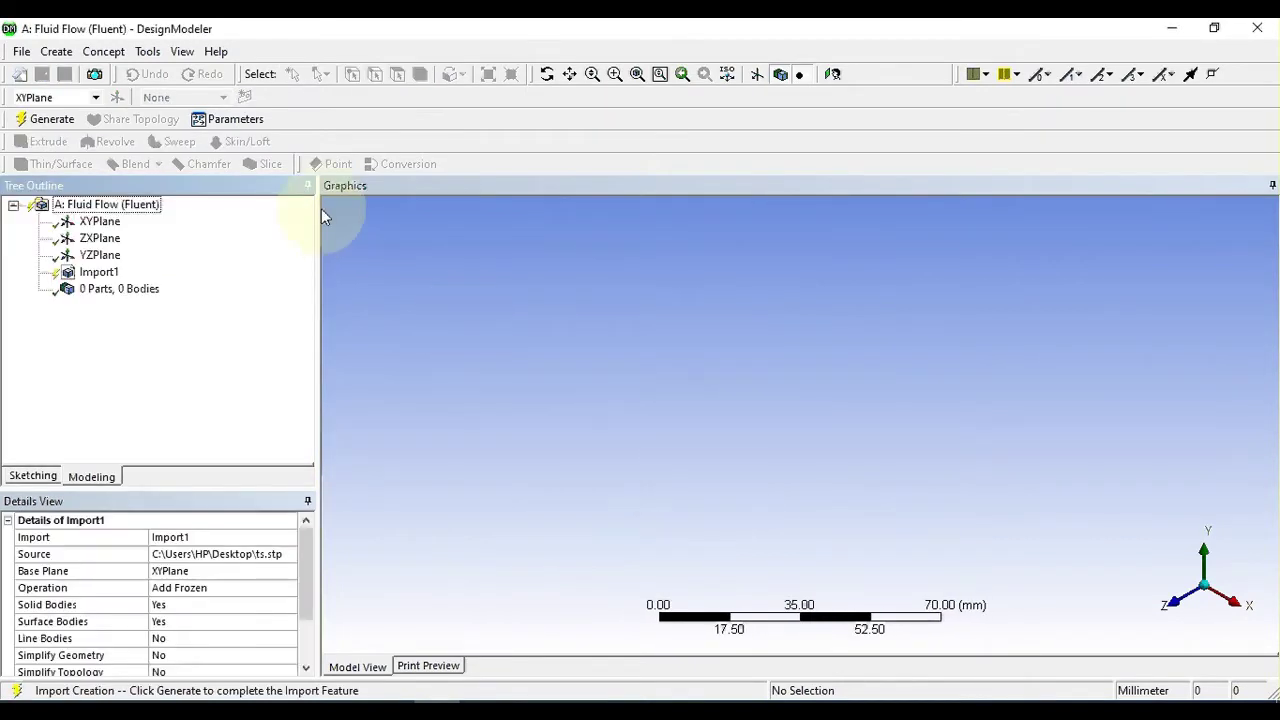
pyautogui.moveTo(318, 208); pyautogui.dragTo(222, 224)
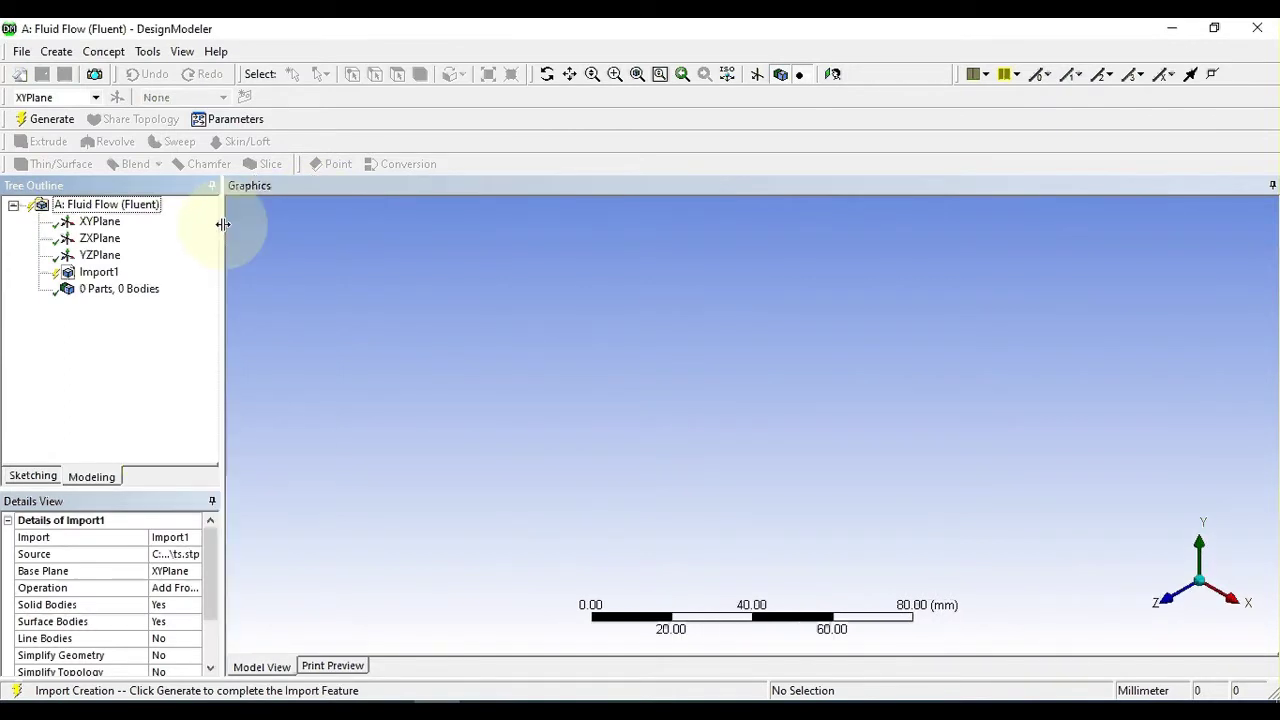
pyautogui.click(45, 121)
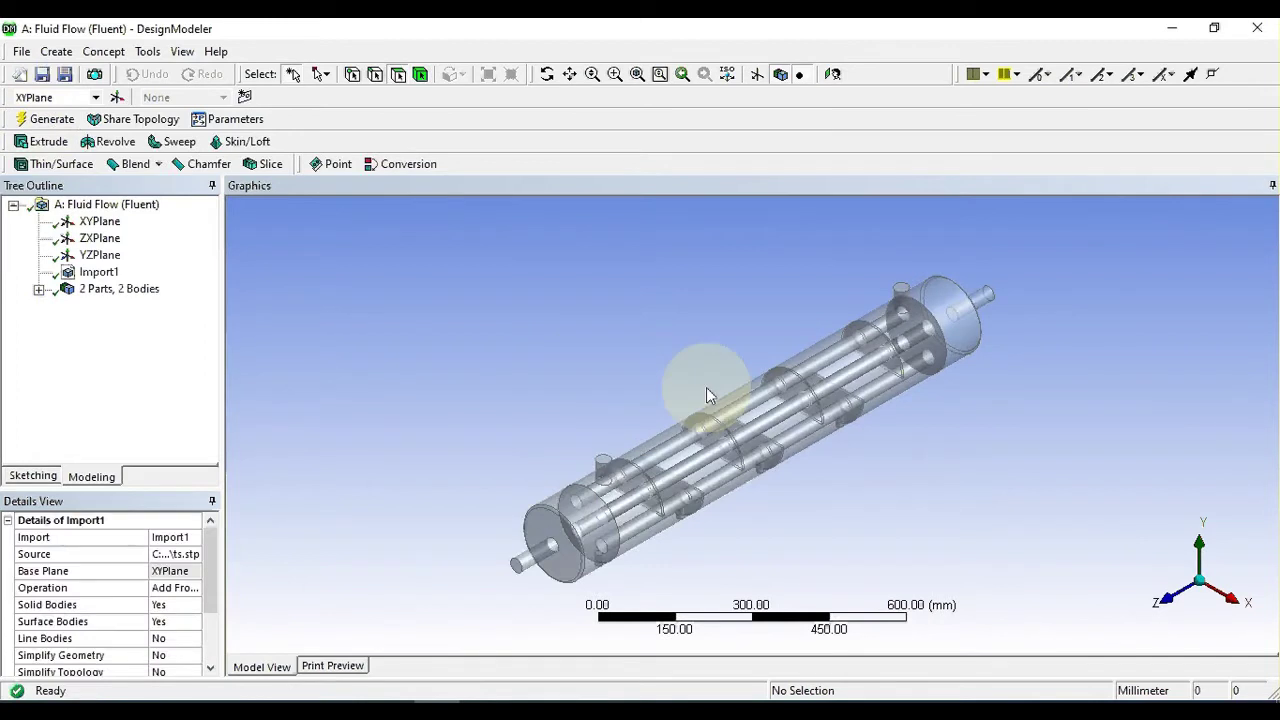
# Examine the imported heat exchanger geometry from different angles and zoom levels, including the outer shell face.
pyautogui.click(777, 457)
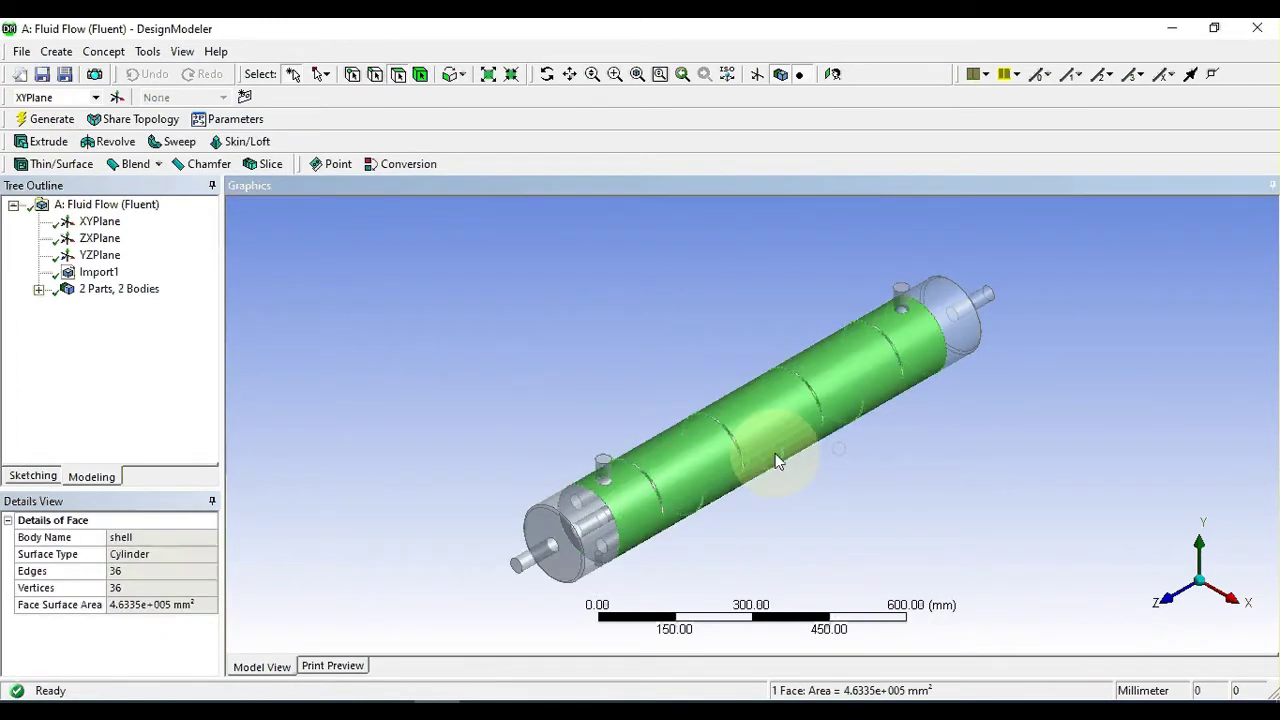
pyautogui.click(880, 503)
pyautogui.moveTo(880, 503); pyautogui.dragTo(681, 466, button='middle')
pyautogui.scroll(3, 688, 468)
pyautogui.scroll(-3, 691, 468)
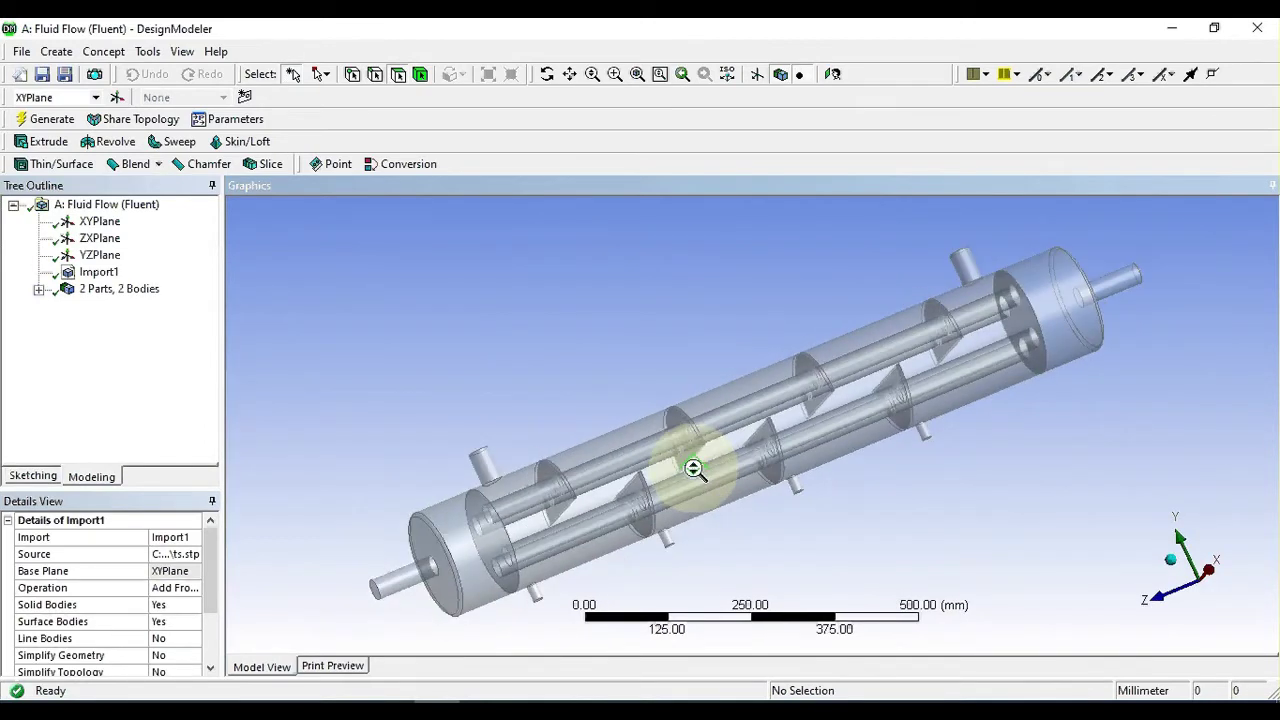
pyautogui.scroll(5, 691, 467)
pyautogui.scroll(-3, 693, 469)
pyautogui.scroll(2, 693, 469)
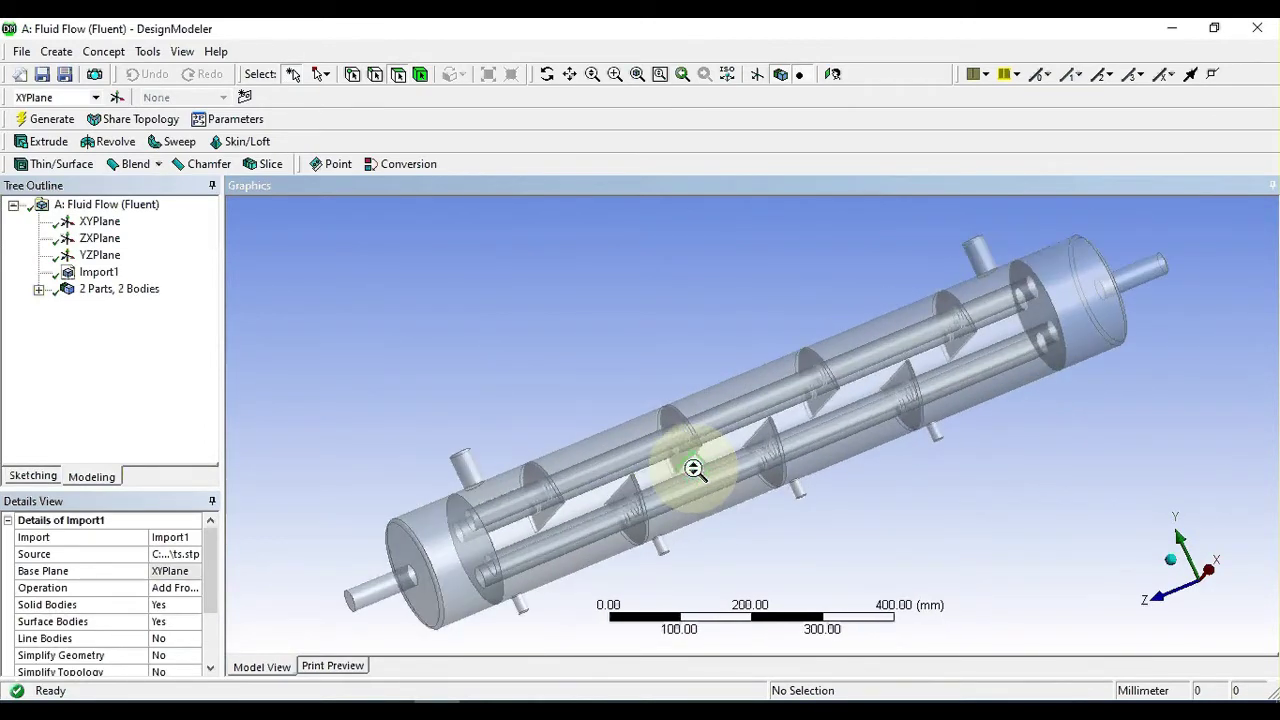
pyautogui.scroll(-2, 693, 469)
pyautogui.scroll(2, 694, 470)
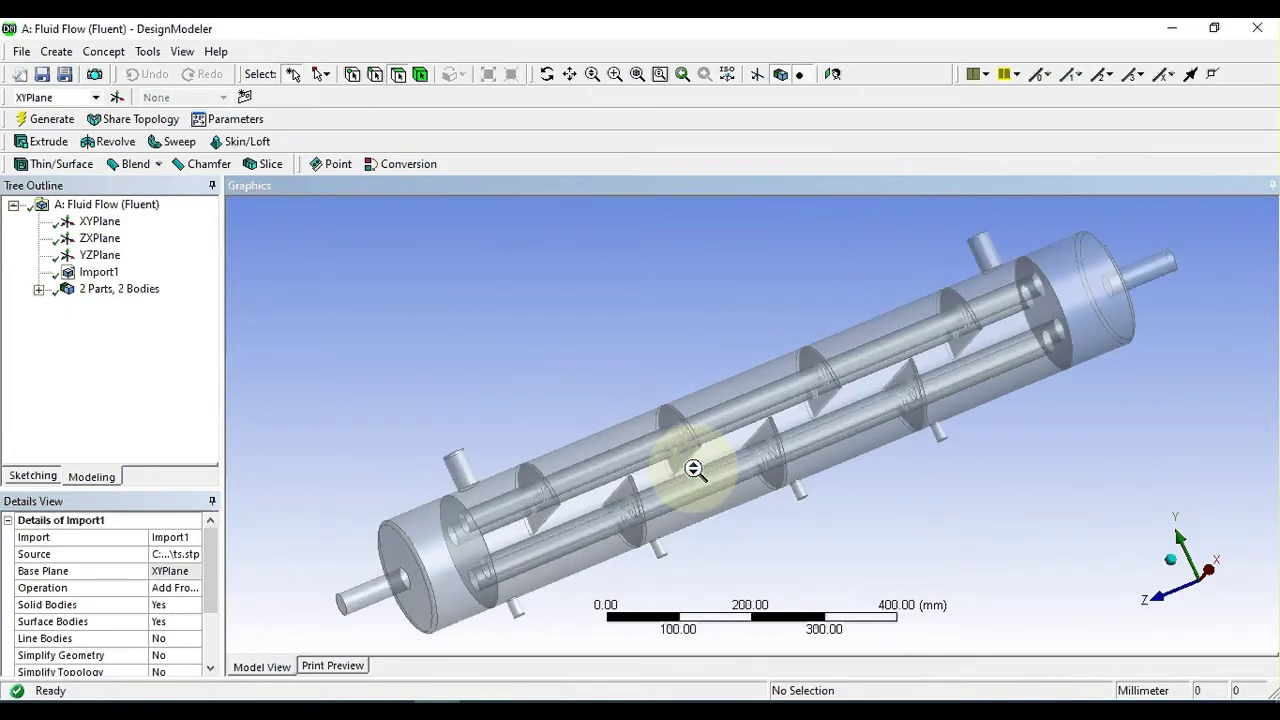
# List the model's bodies and highlight the shell and the tube one after the other.
pyautogui.click(39, 290)
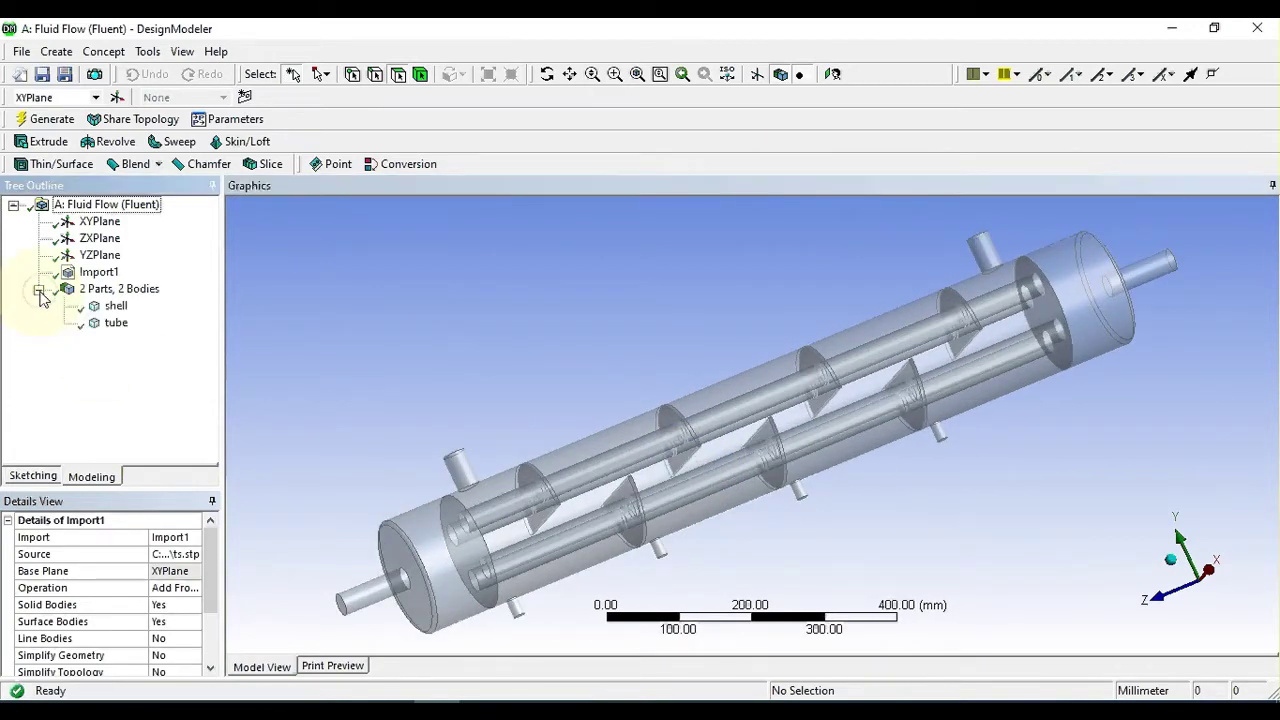
pyautogui.click(116, 306)
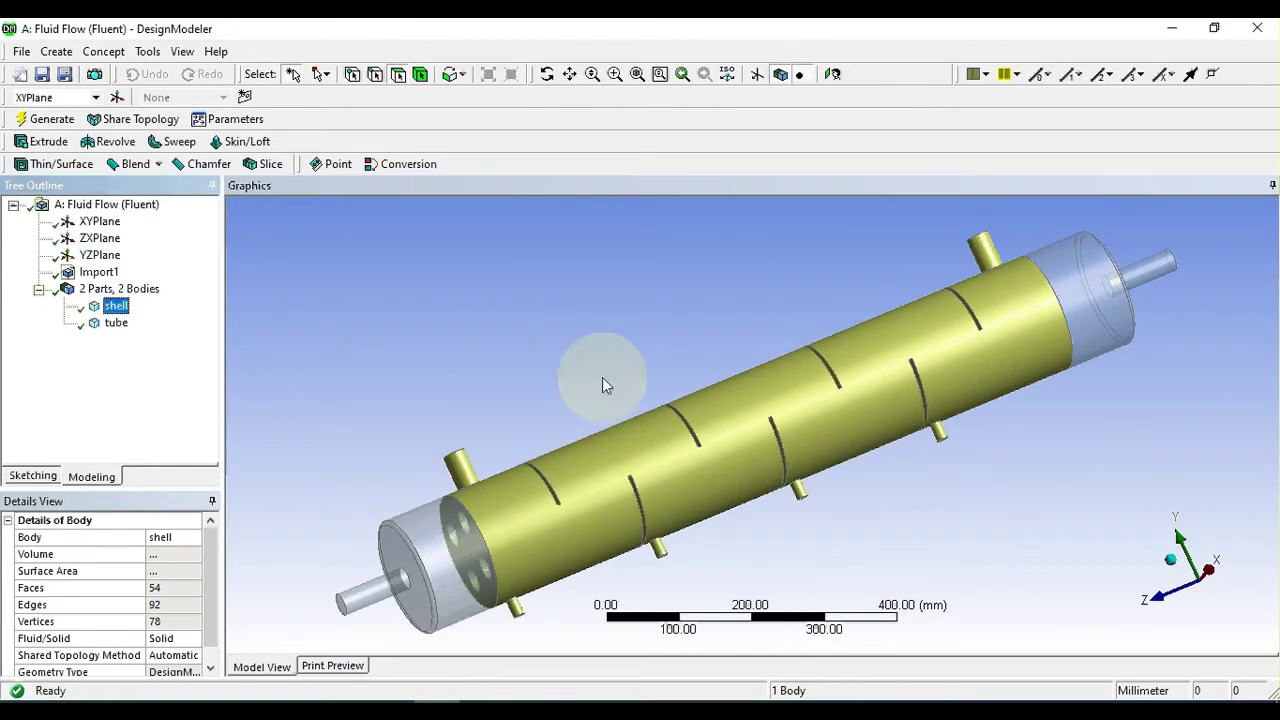
pyautogui.click(118, 323)
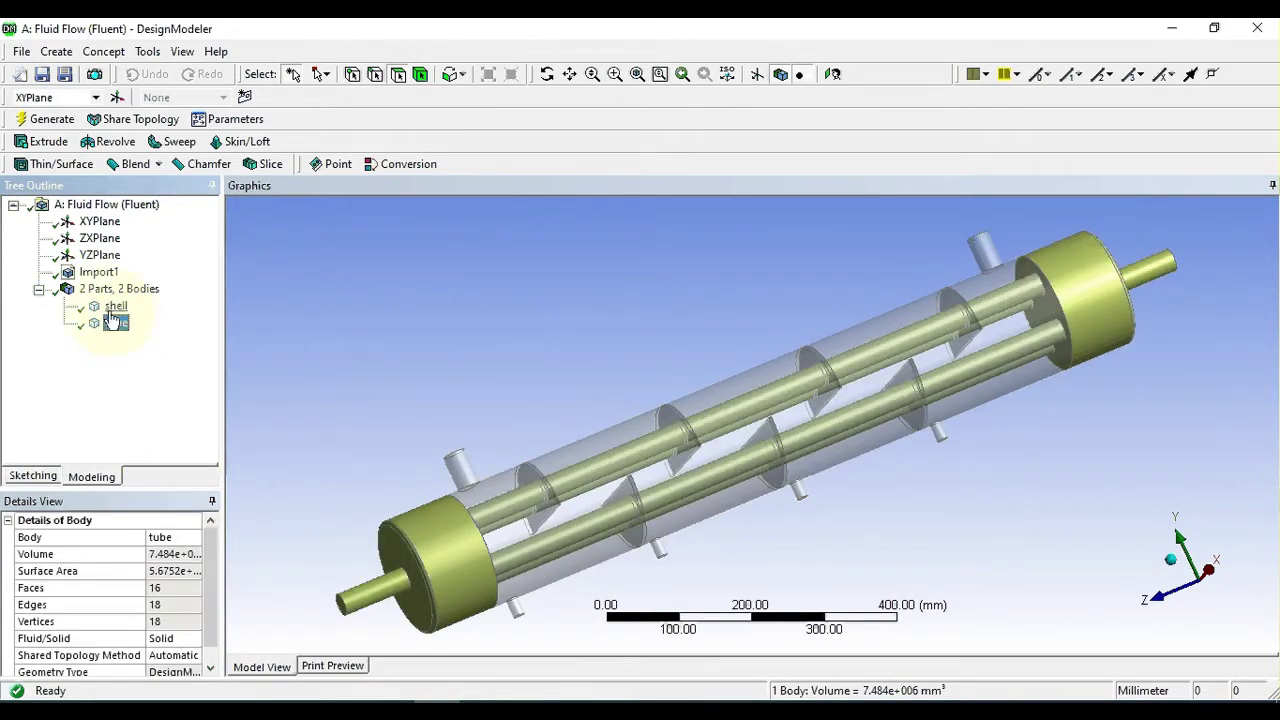
# Hide the shell body and examine the highlighted tube body from several sides.
pyautogui.click(114, 308)
pyautogui.rightClick(112, 310)
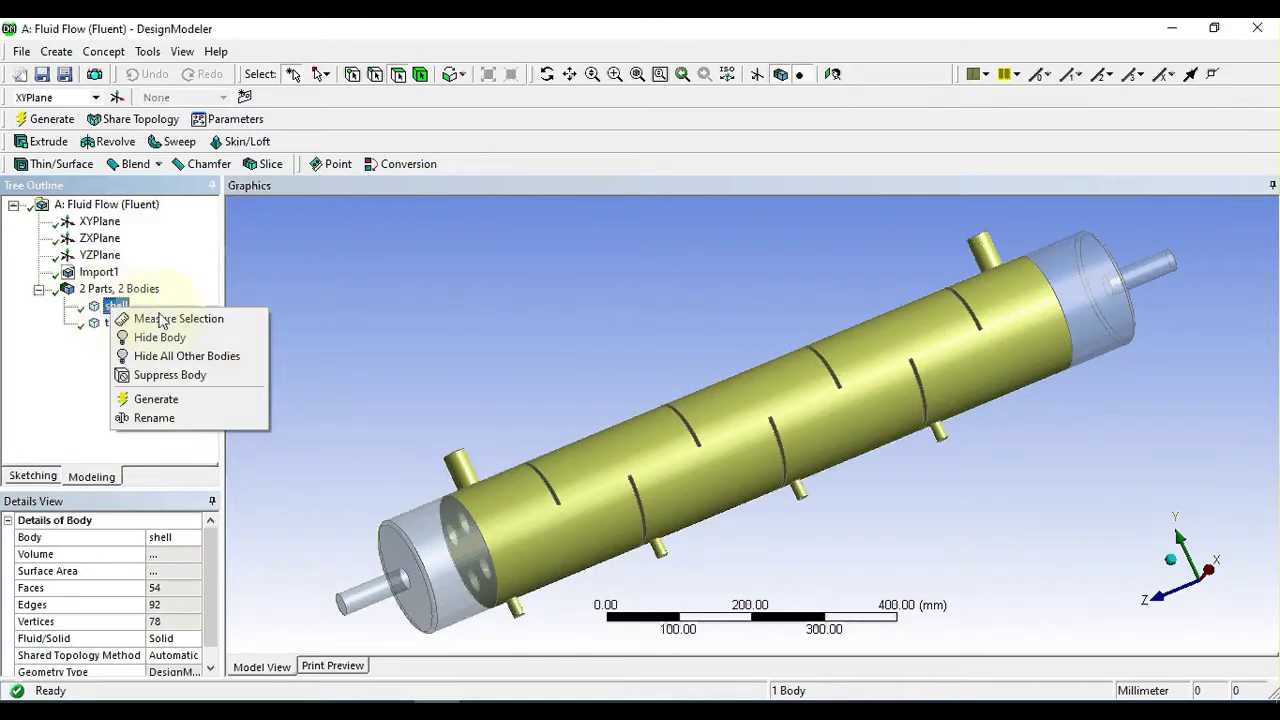
pyautogui.click(160, 337)
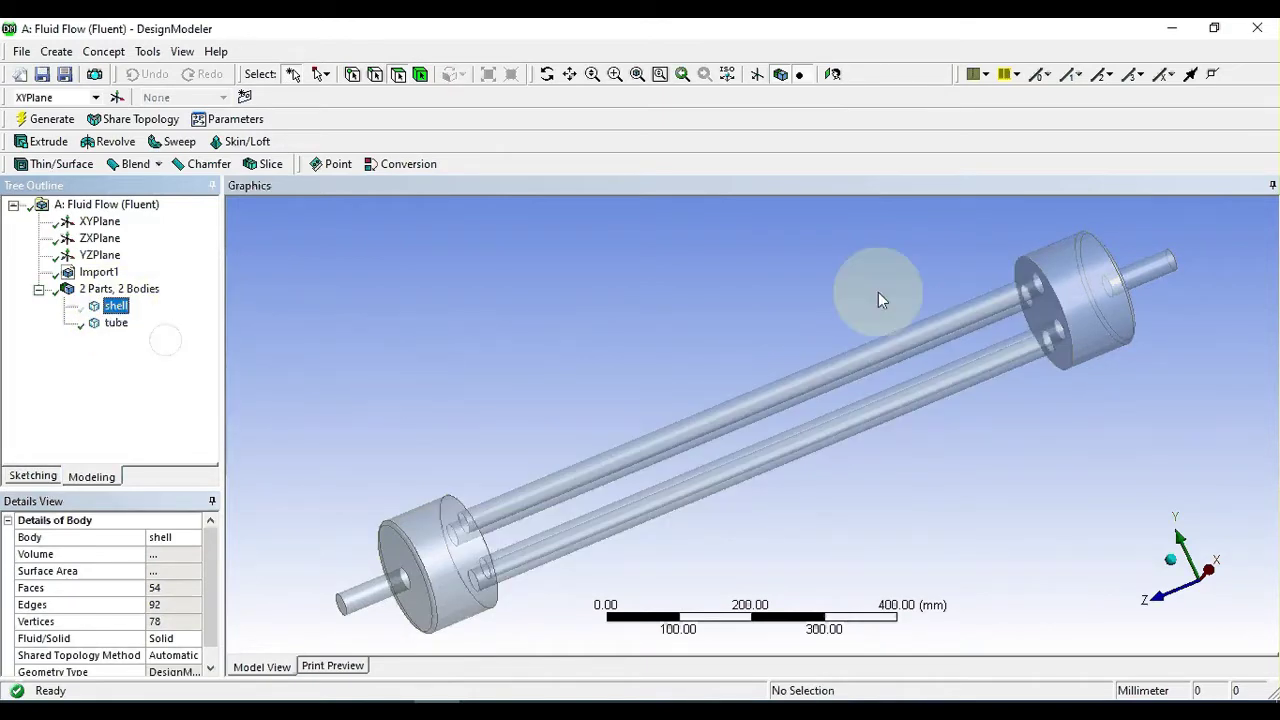
pyautogui.moveTo(878, 294); pyautogui.dragTo(728, 413, button='middle')
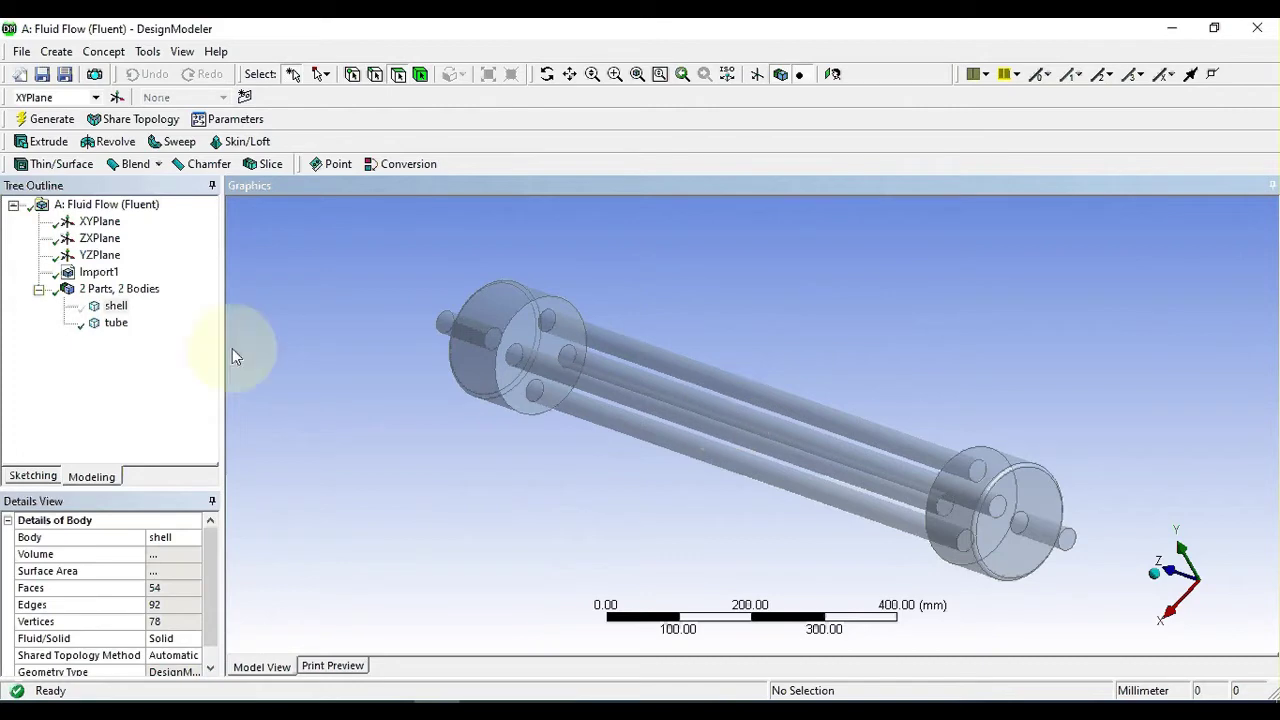
pyautogui.click(116, 324)
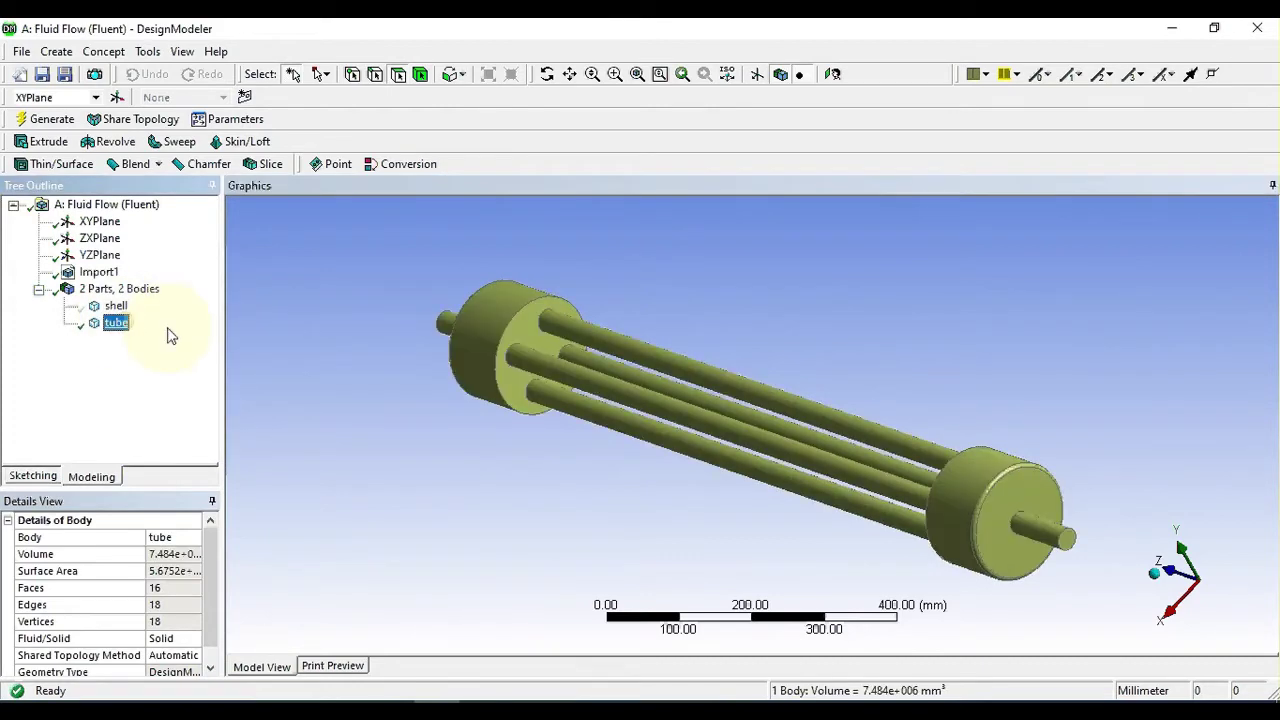
pyautogui.moveTo(760, 340); pyautogui.dragTo(745, 500, button='middle')
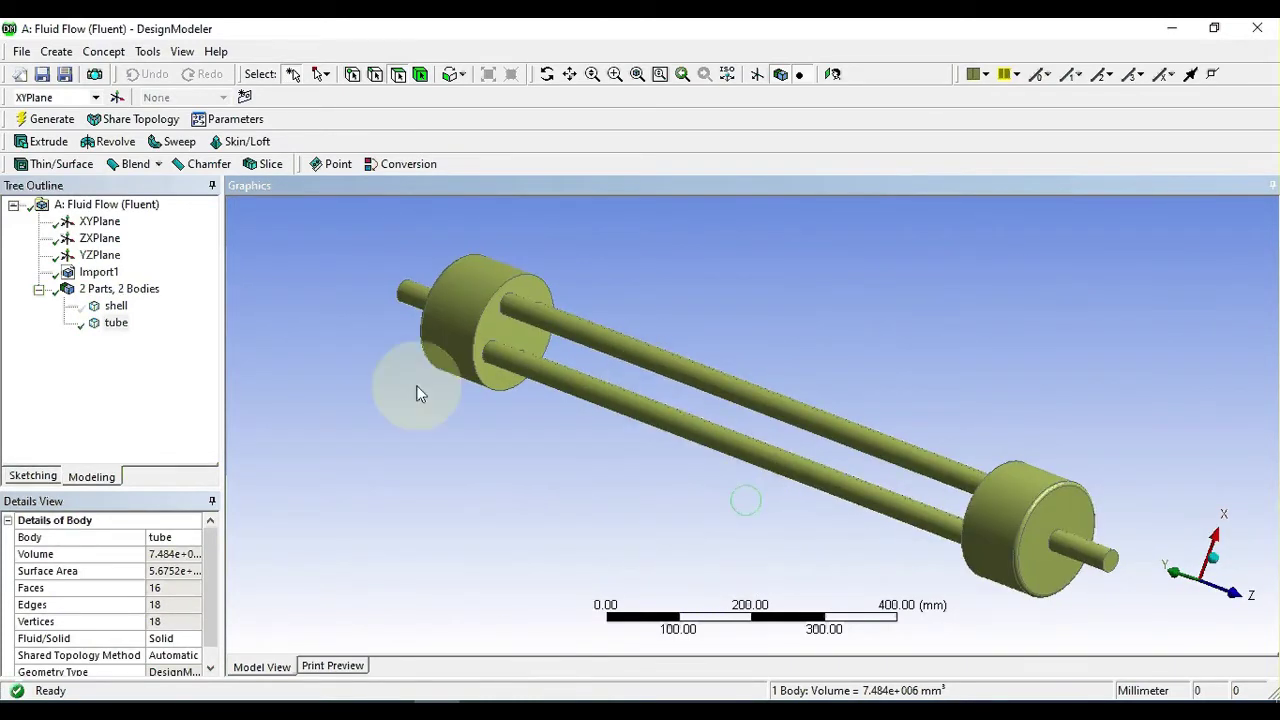
# Switch the visible body from the tube to the shell and examine the shell from several sides.
pyautogui.rightClick(116, 306)
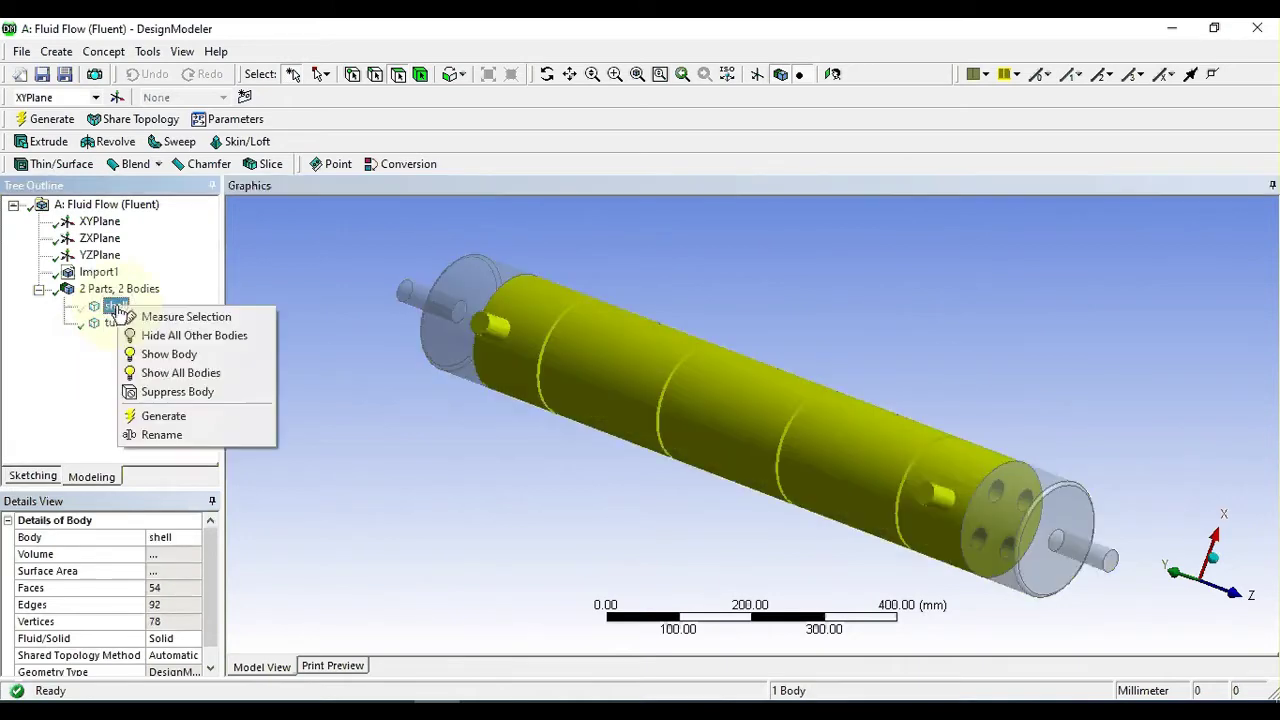
pyautogui.click(168, 354)
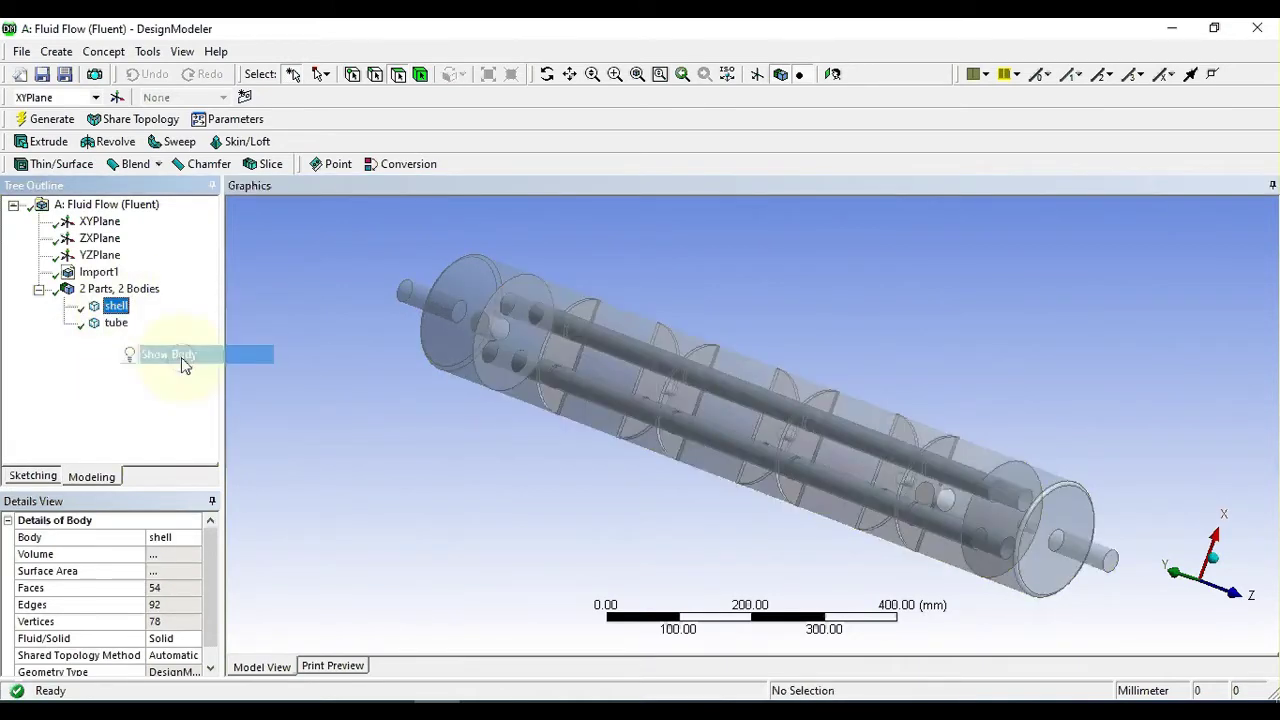
pyautogui.click(116, 323)
pyautogui.rightClick(116, 325)
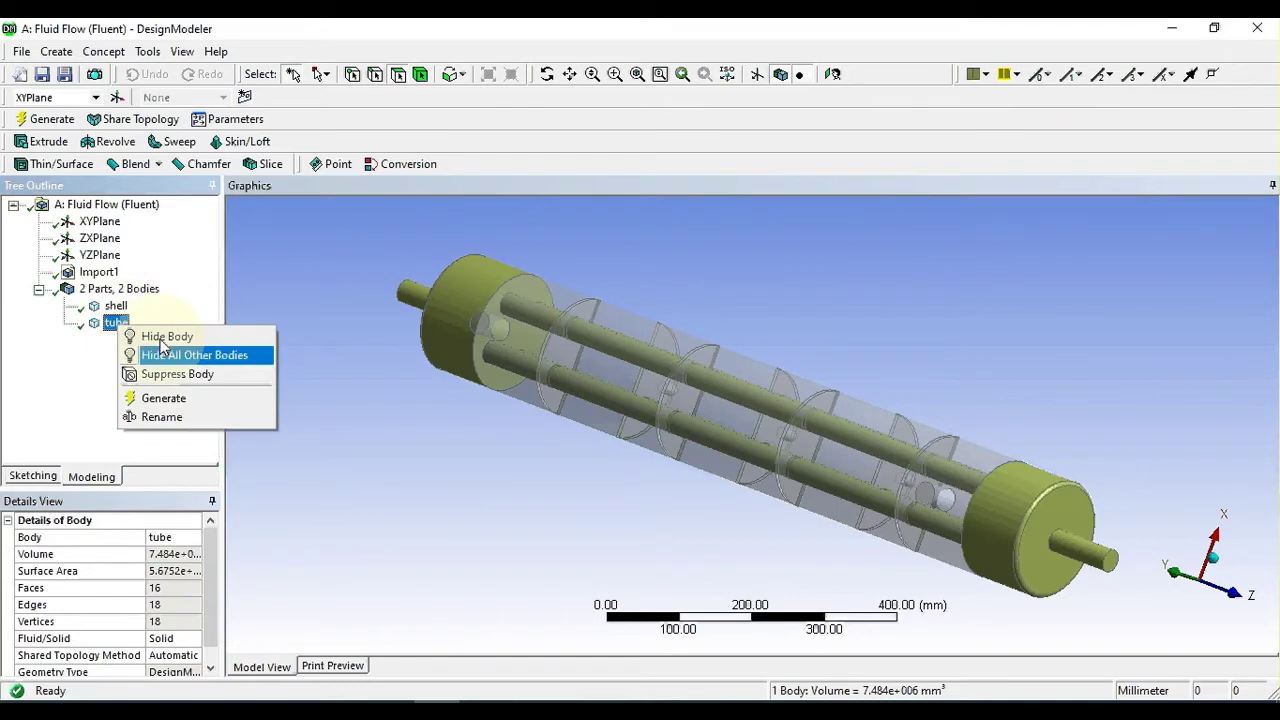
pyautogui.click(161, 337)
pyautogui.moveTo(543, 357); pyautogui.dragTo(671, 414, button='middle')
pyautogui.click(116, 306)
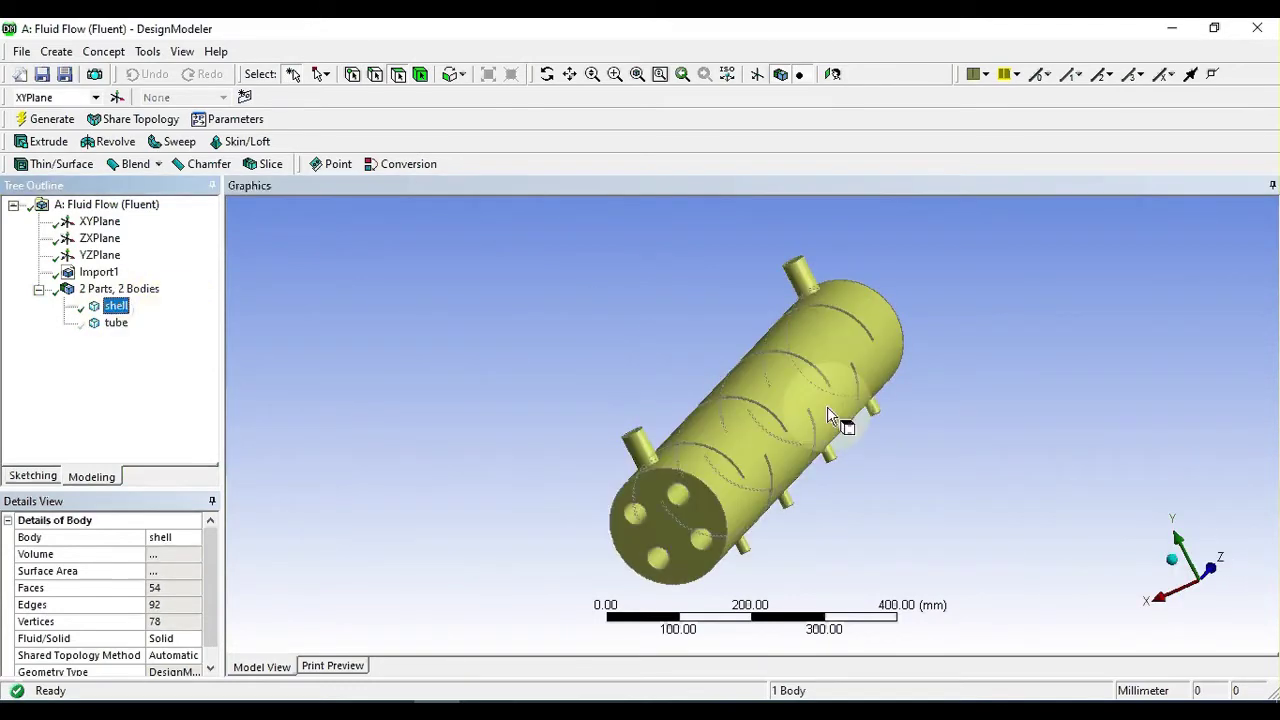
pyautogui.moveTo(828, 415); pyautogui.dragTo(652, 362, button='middle')
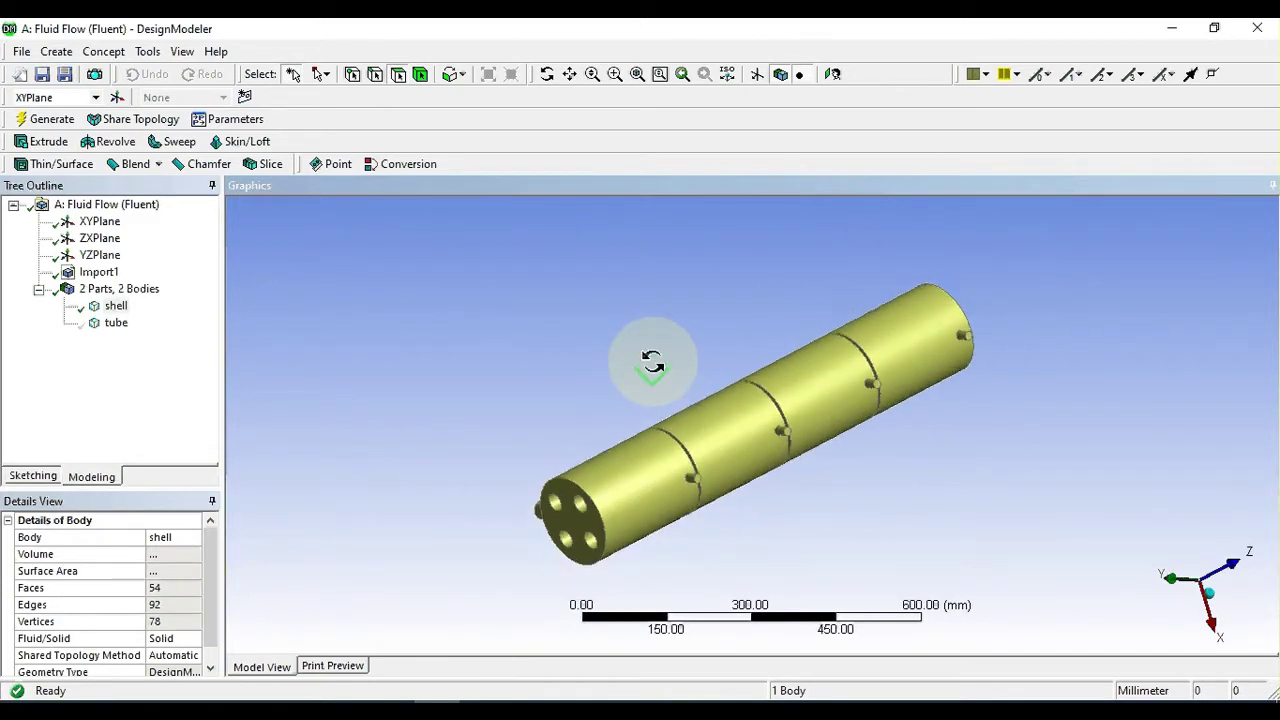
# Show all bodies again and highlight the shell and tube together to inspect the full assembly.
pyautogui.rightClick(117, 310)
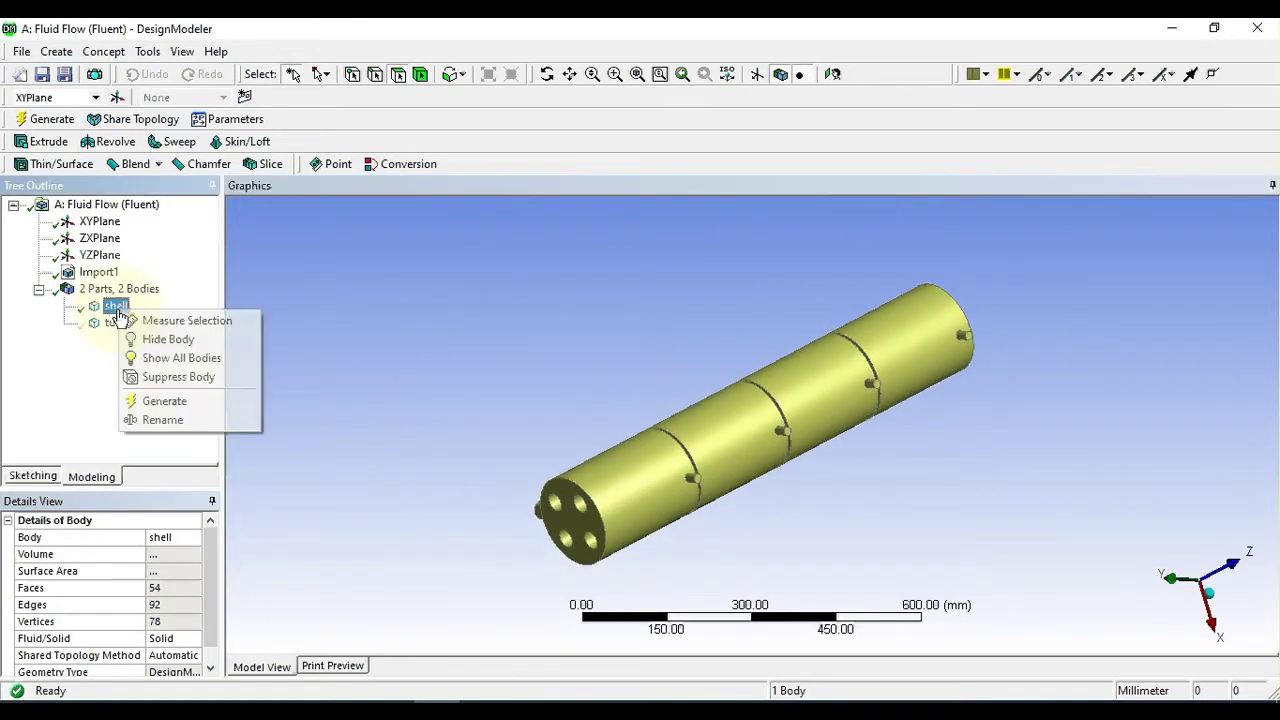
pyautogui.click(185, 357)
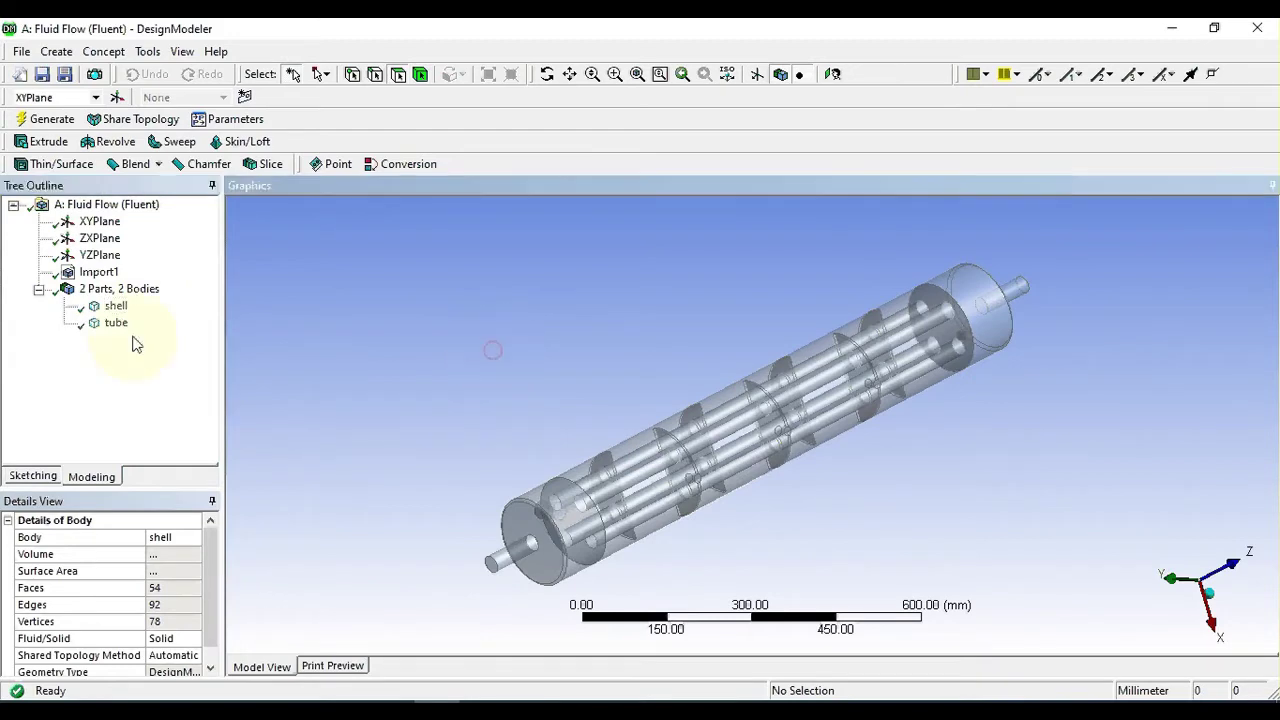
pyautogui.click(120, 288)
pyautogui.click(116, 308)
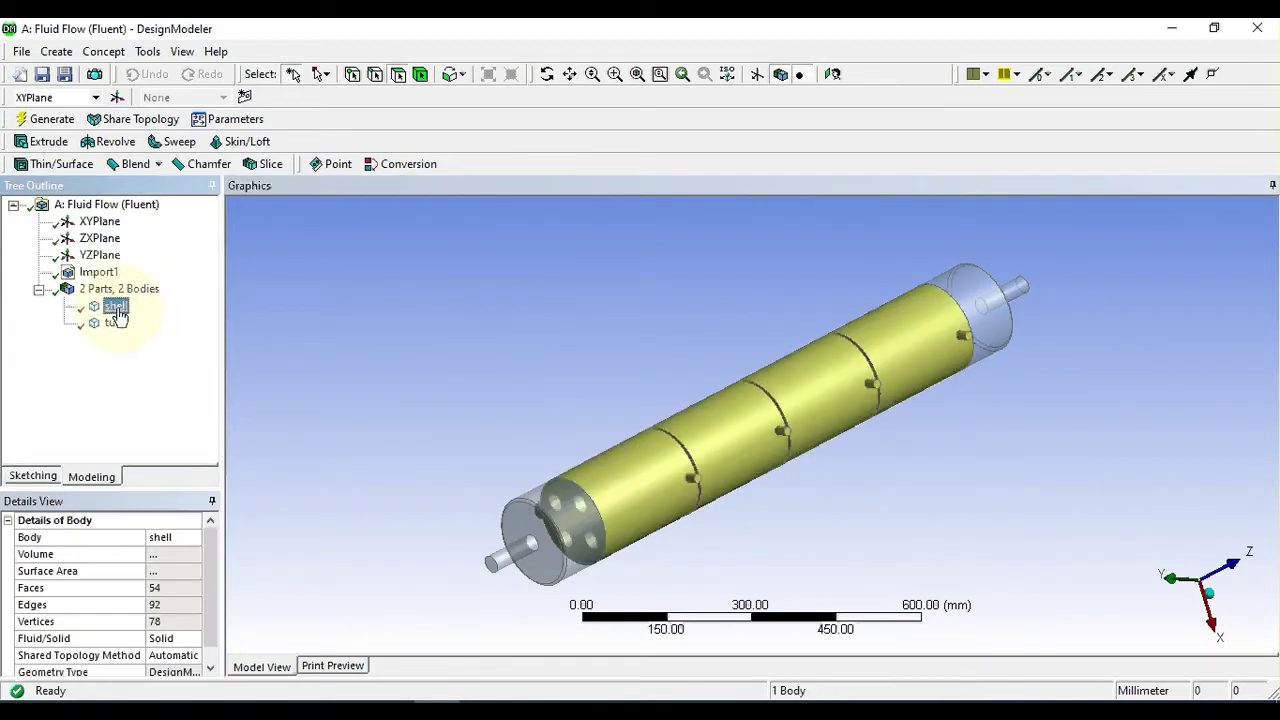
pyautogui.keyDown('ctrl'); pyautogui.click(116, 322); pyautogui.keyUp('ctrl')
pyautogui.moveTo(771, 349); pyautogui.dragTo(747, 302, button='middle')
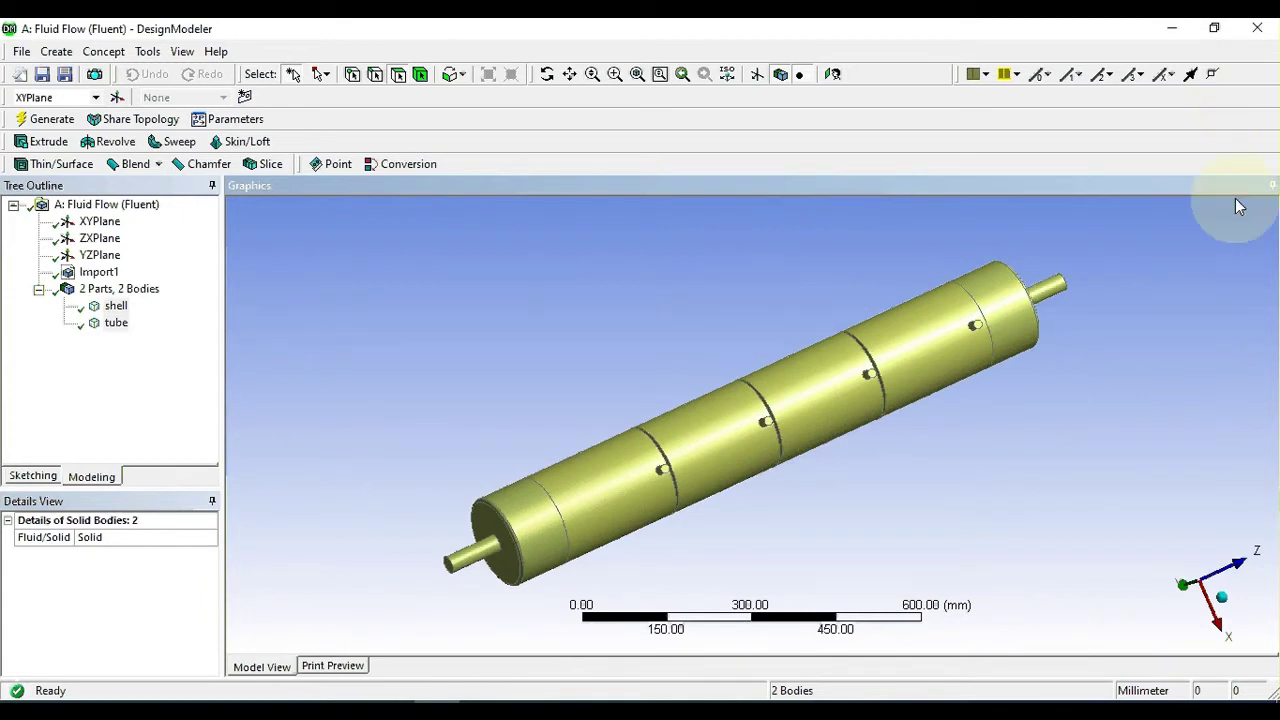
# Close the geometry editor and open the Mesh component of the Fluid Flow (Fluent) system for editing.
pyautogui.click(1258, 30)
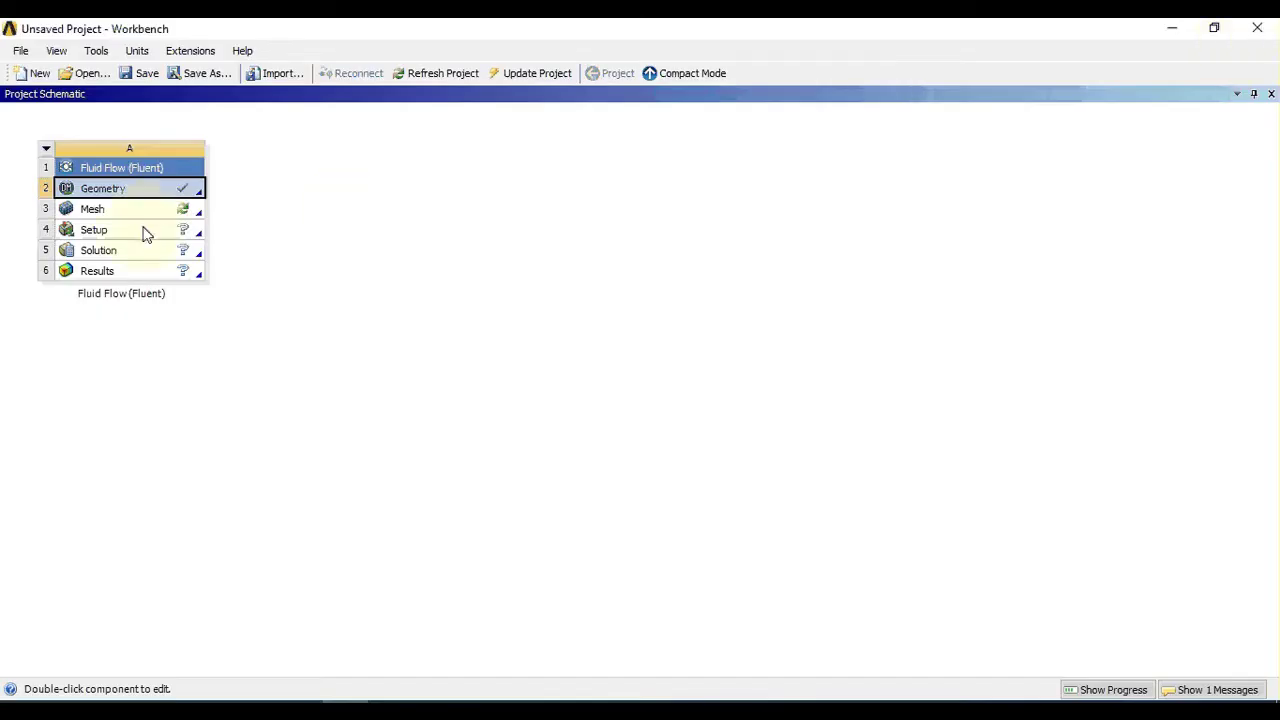
pyautogui.click(93, 212)
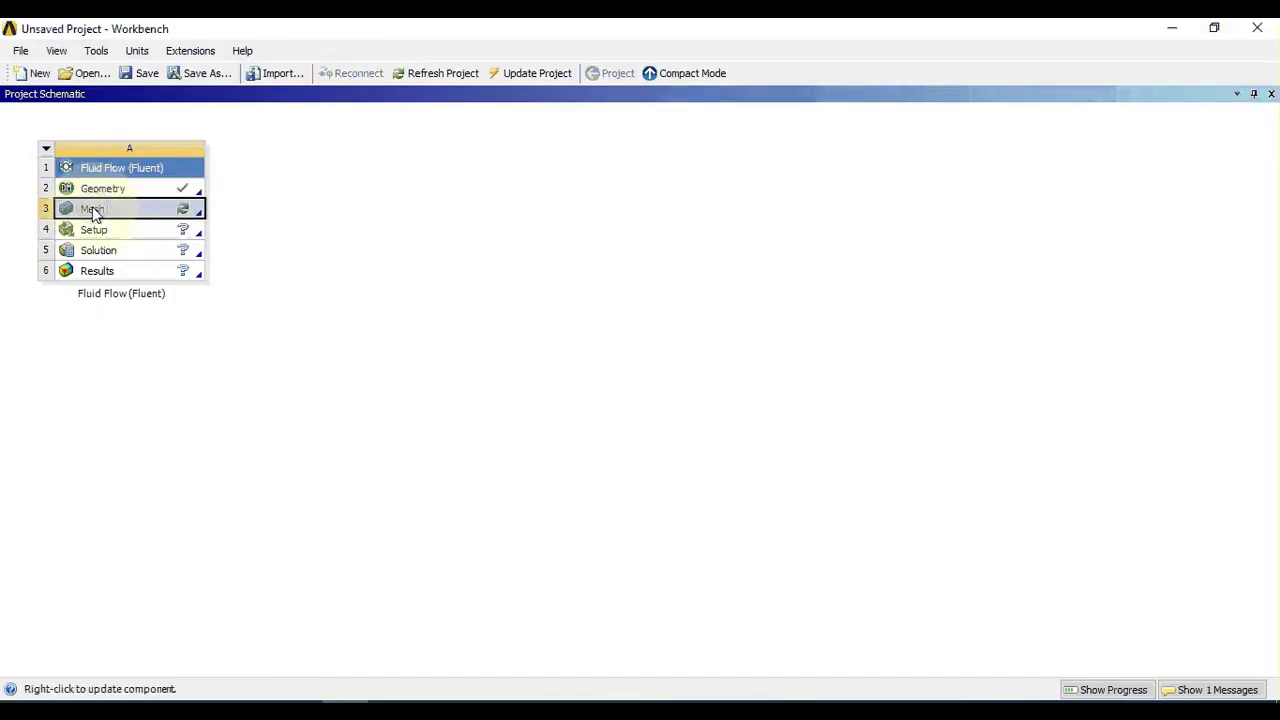
pyautogui.rightClick(93, 212)
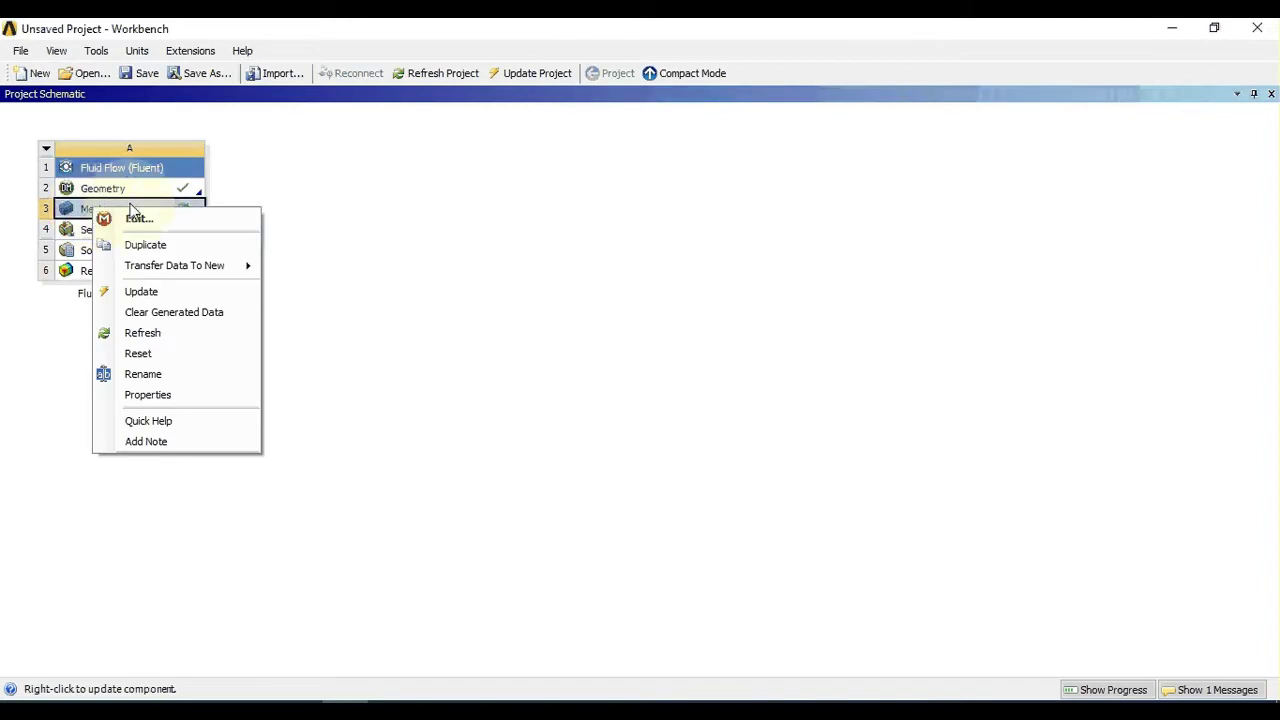
pyautogui.click(148, 220)
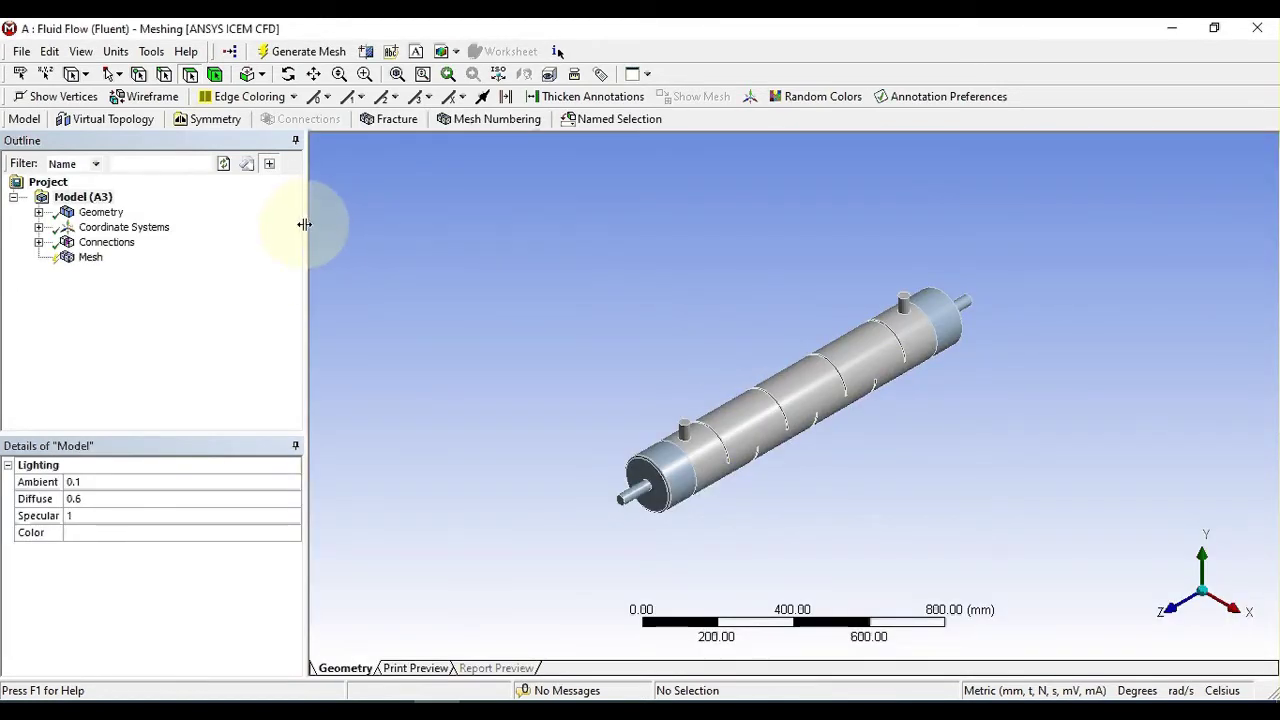
# Hide the shell body in the meshing model so that only the tube body is displayed.
pyautogui.moveTo(305, 228); pyautogui.dragTo(234, 230)
pyautogui.moveTo(669, 321); pyautogui.dragTo(856, 399, button='middle')
pyautogui.scroll(3, 845, 405)
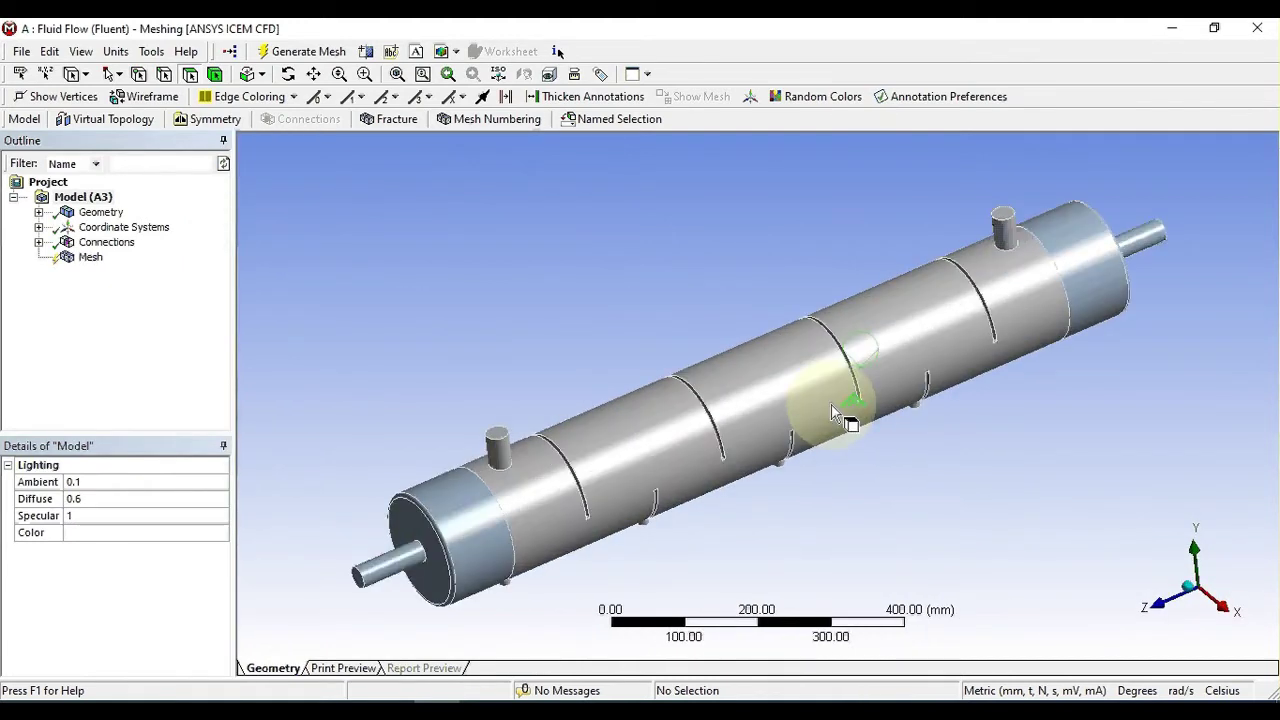
pyautogui.click(38, 212)
pyautogui.click(114, 227)
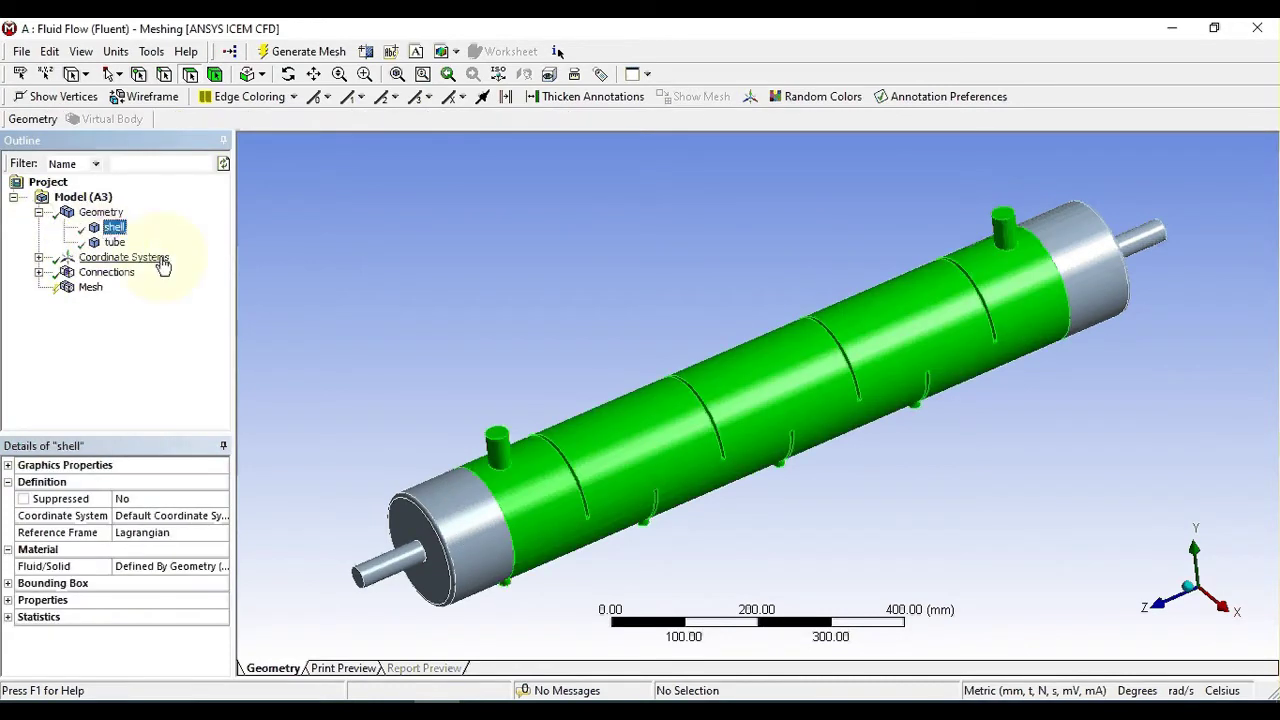
pyautogui.rightClick(115, 228)
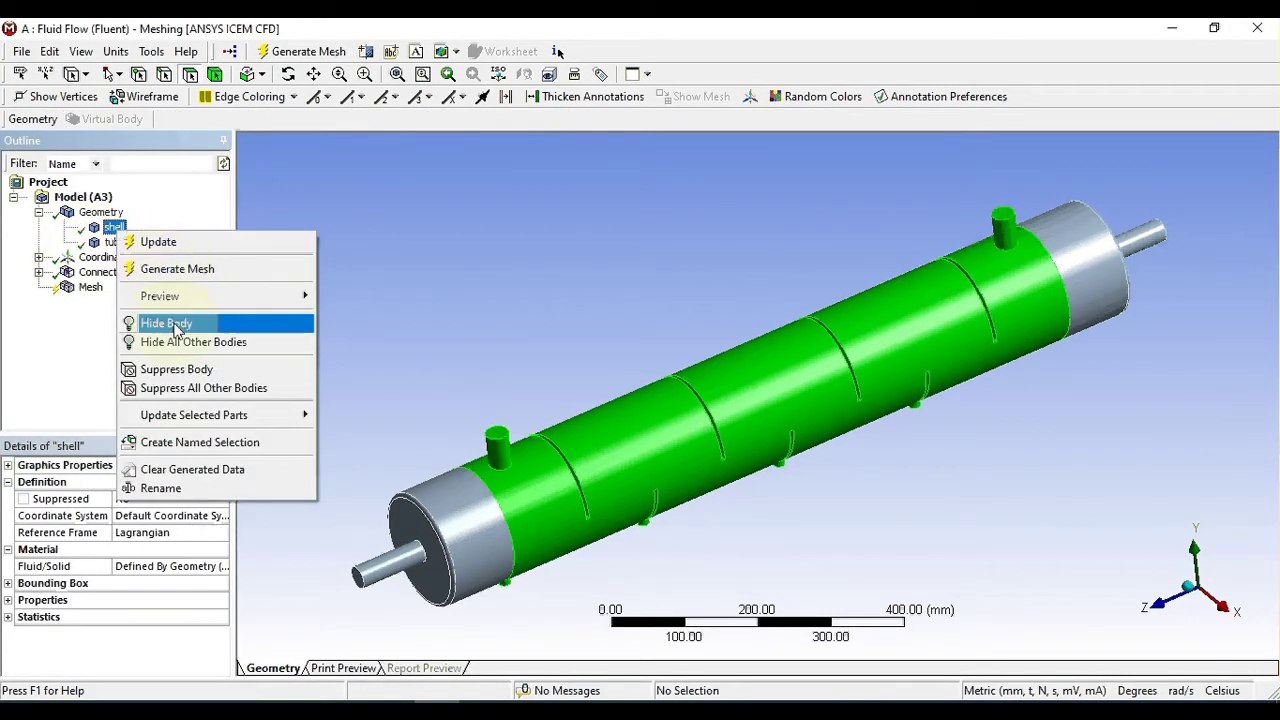
pyautogui.click(175, 323)
pyautogui.moveTo(600, 280); pyautogui.dragTo(563, 257, button='middle')
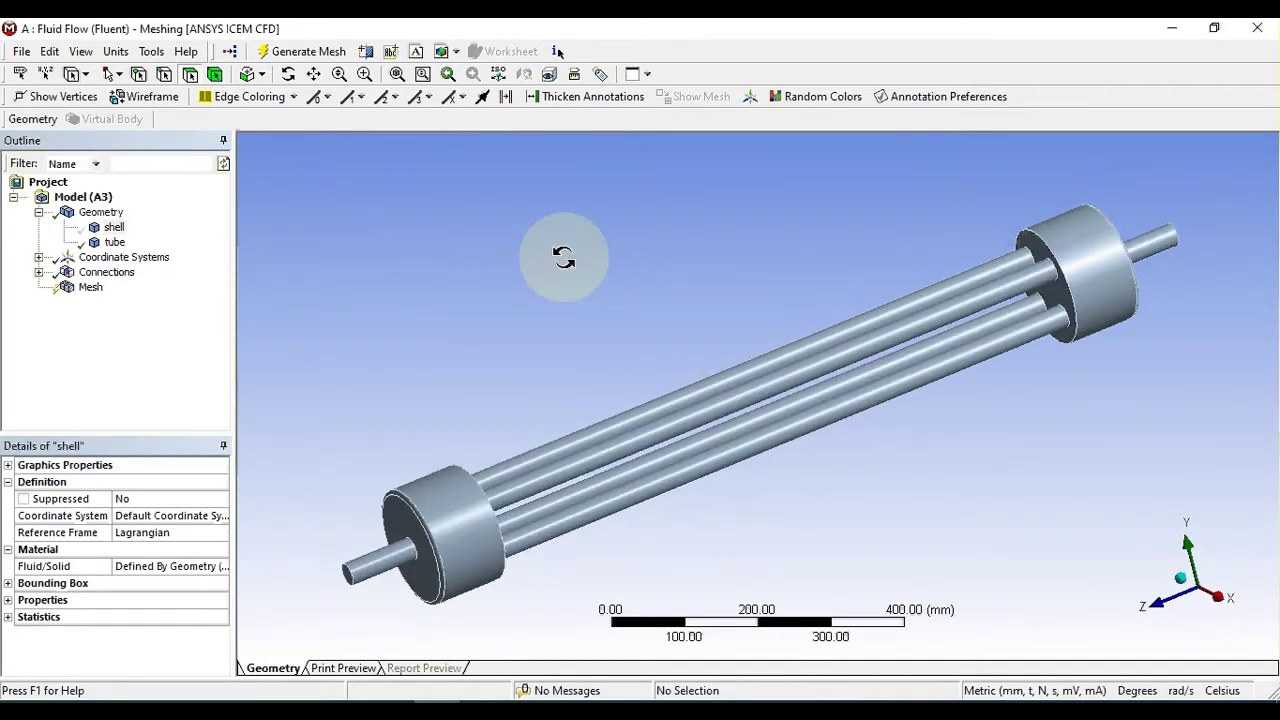
# Hide the tube body and show the shell body in its place.
pyautogui.click(114, 242)
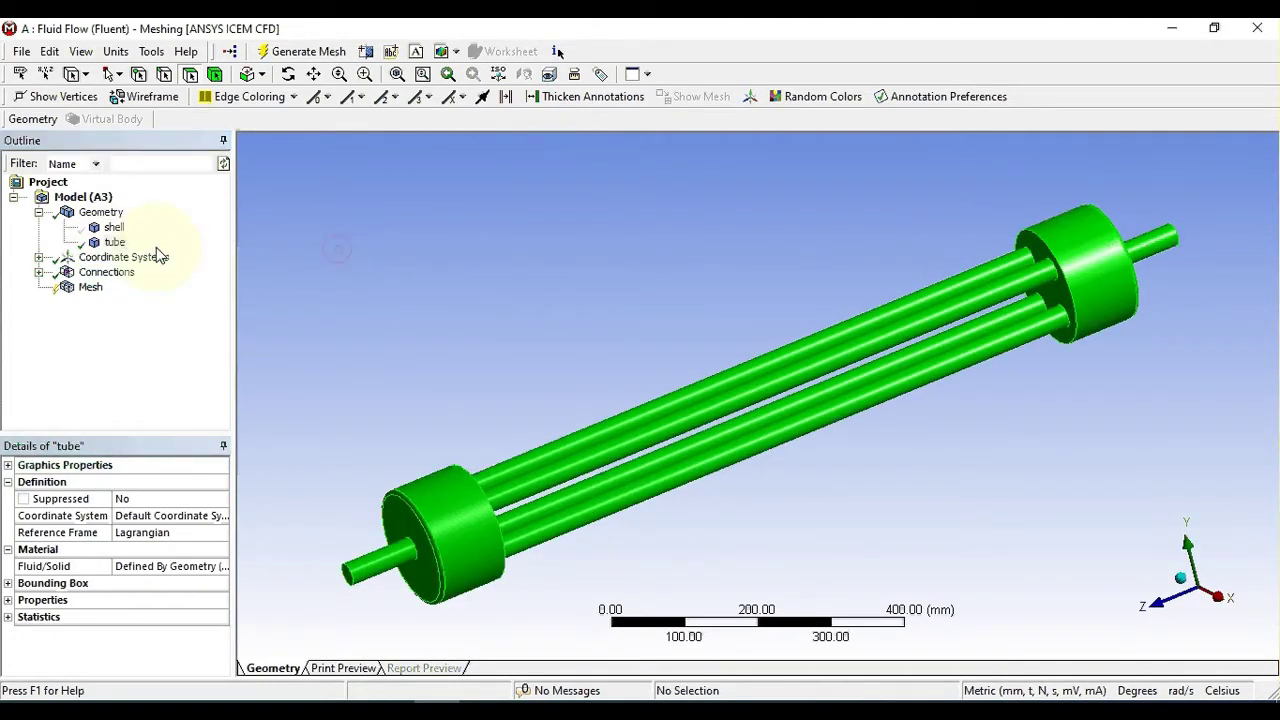
pyautogui.click(114, 242)
pyautogui.rightClick(118, 242)
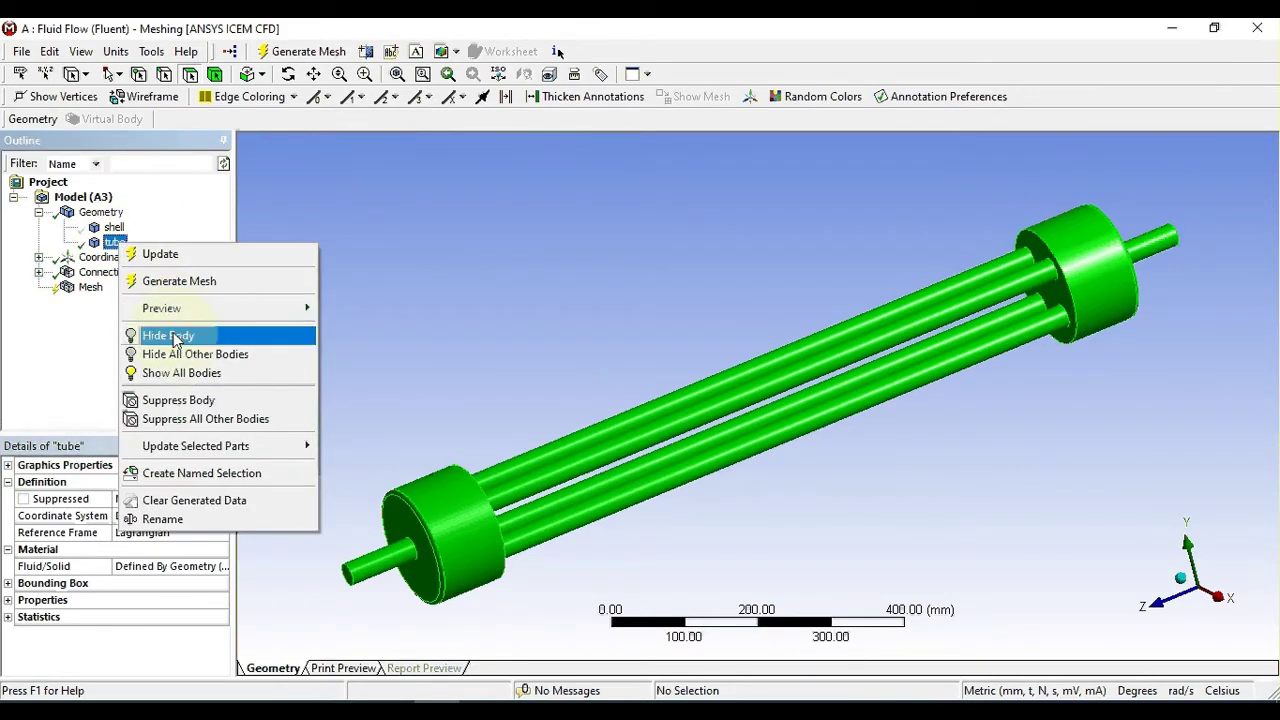
pyautogui.click(173, 337)
pyautogui.click(114, 228)
pyautogui.rightClick(118, 230)
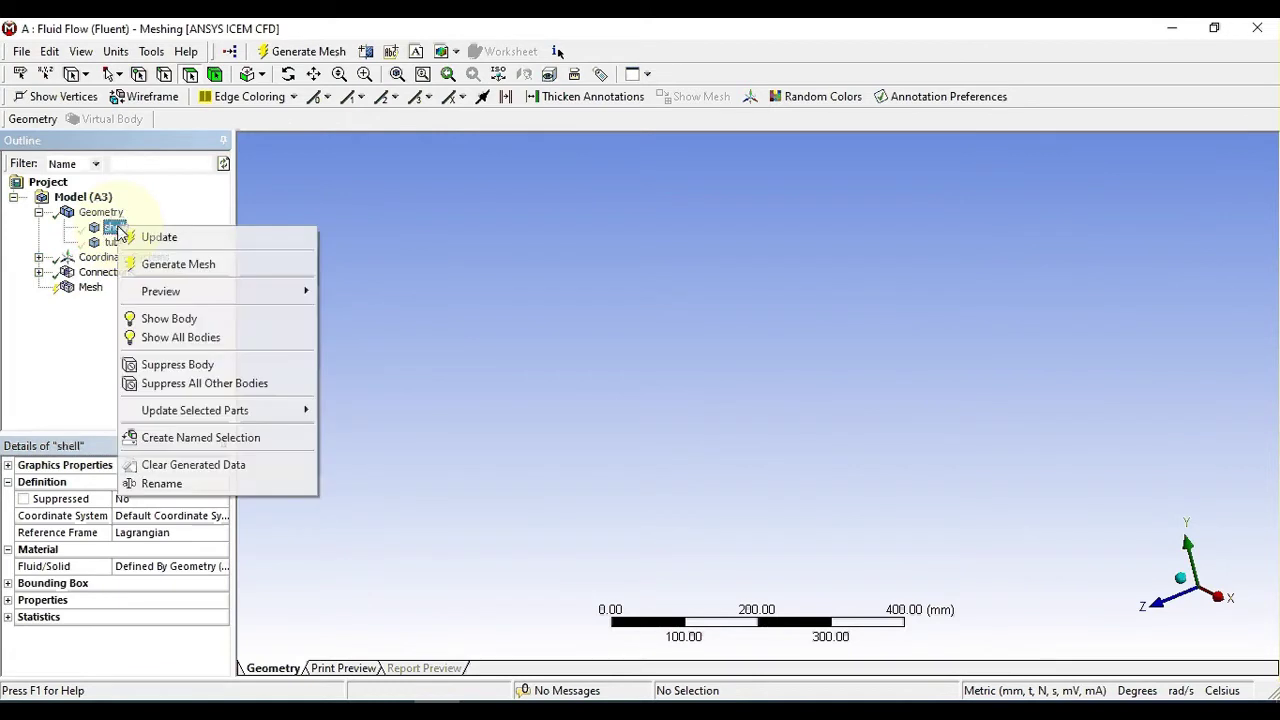
pyautogui.click(170, 318)
pyautogui.click(567, 384)
pyautogui.click(585, 322)
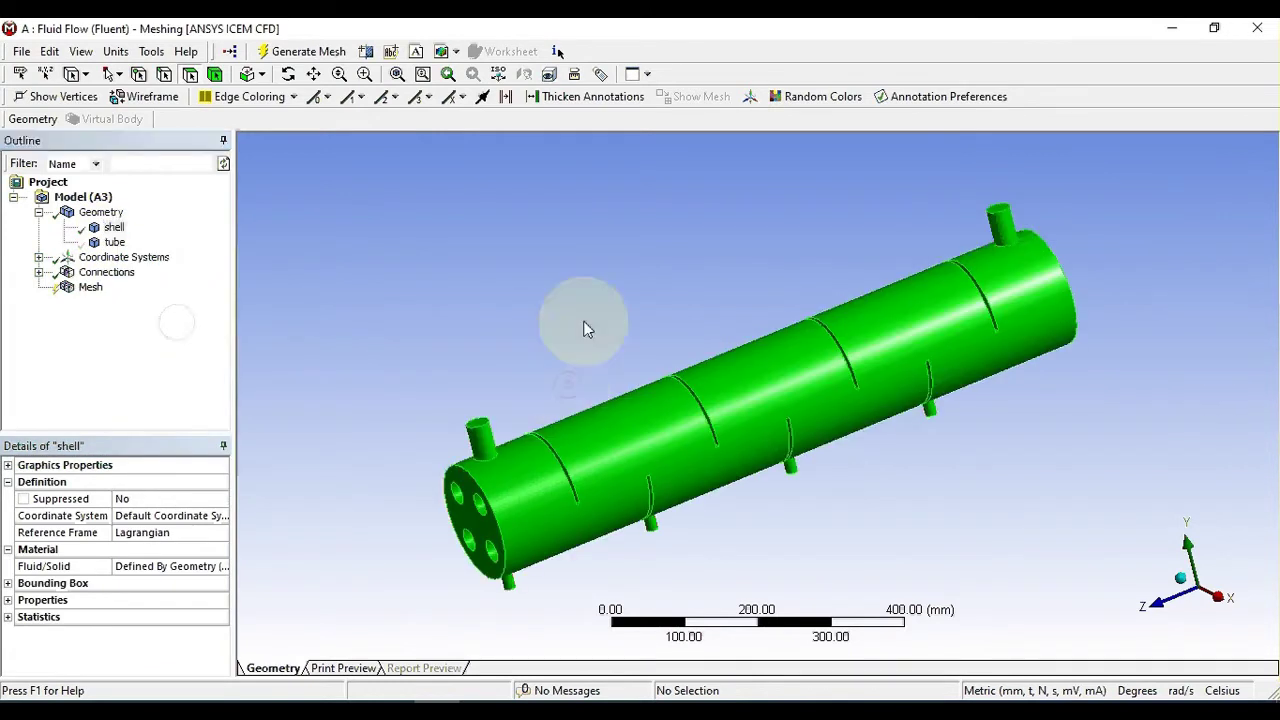
# Examine the shell from another side, show the tube body again, and inspect the two bodies assembled.
pyautogui.click(114, 242)
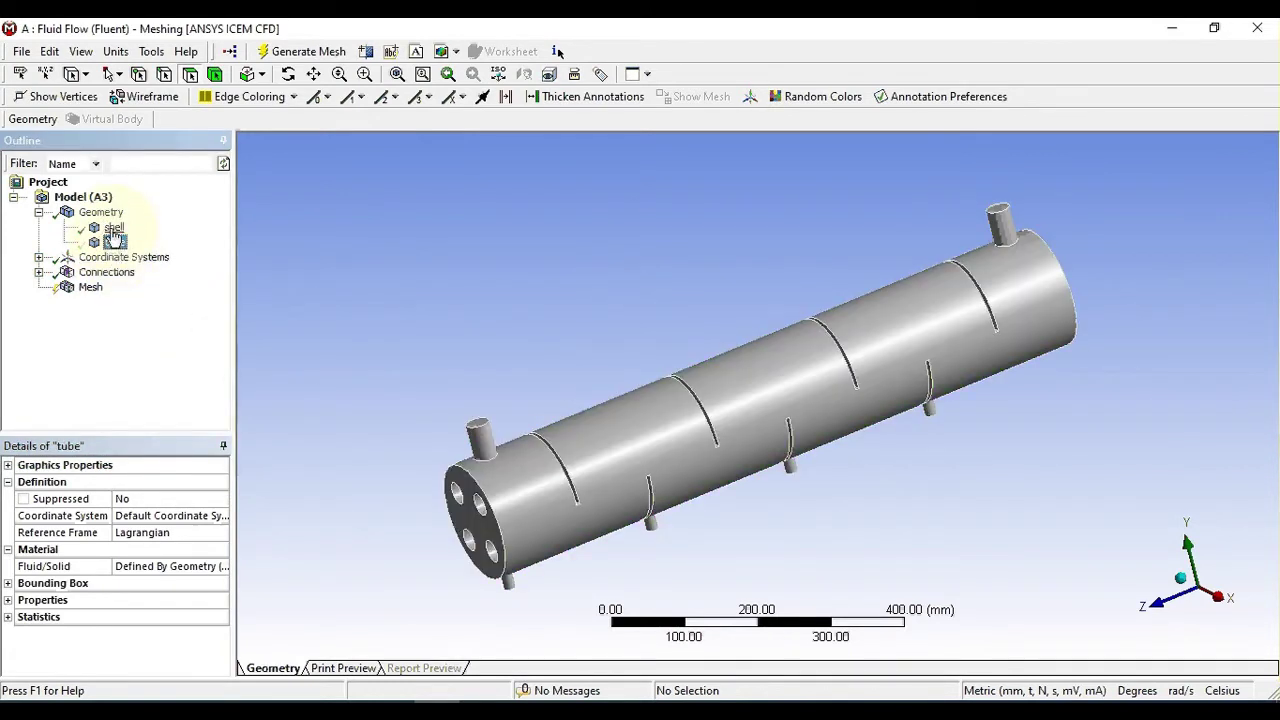
pyautogui.click(114, 228)
pyautogui.click(560, 337)
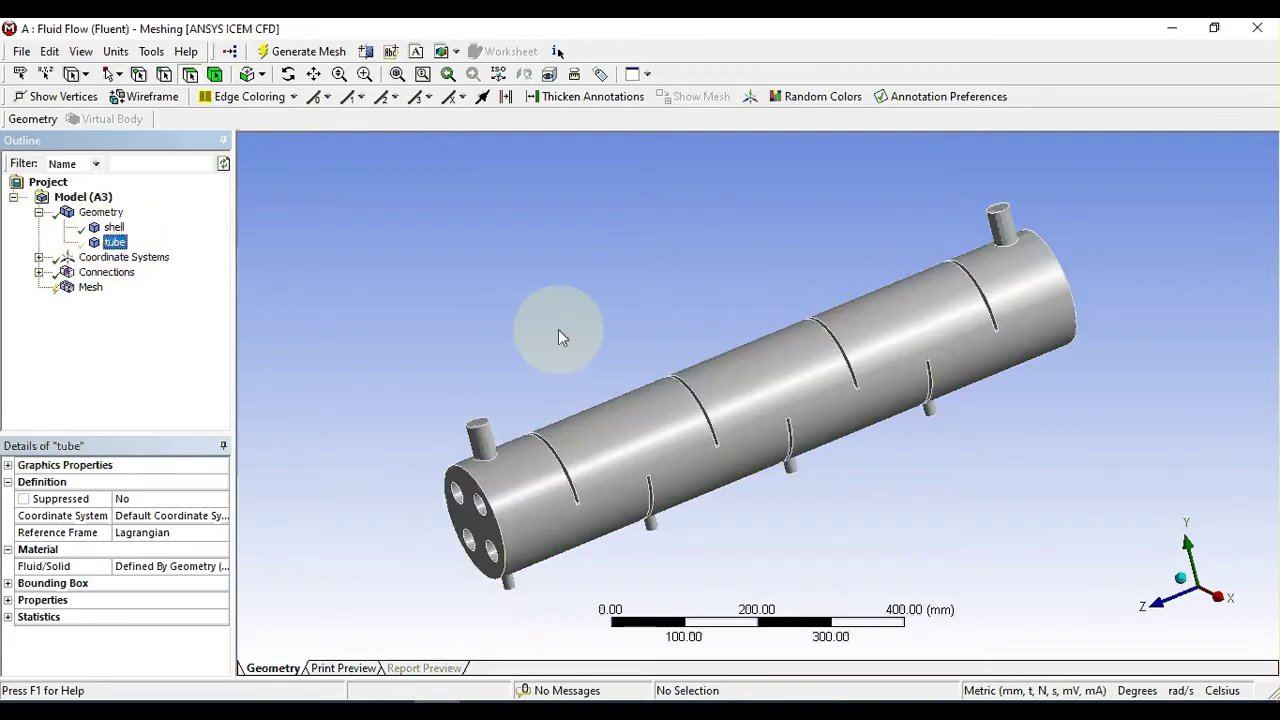
pyautogui.moveTo(560, 337); pyautogui.dragTo(248, 285, button='middle')
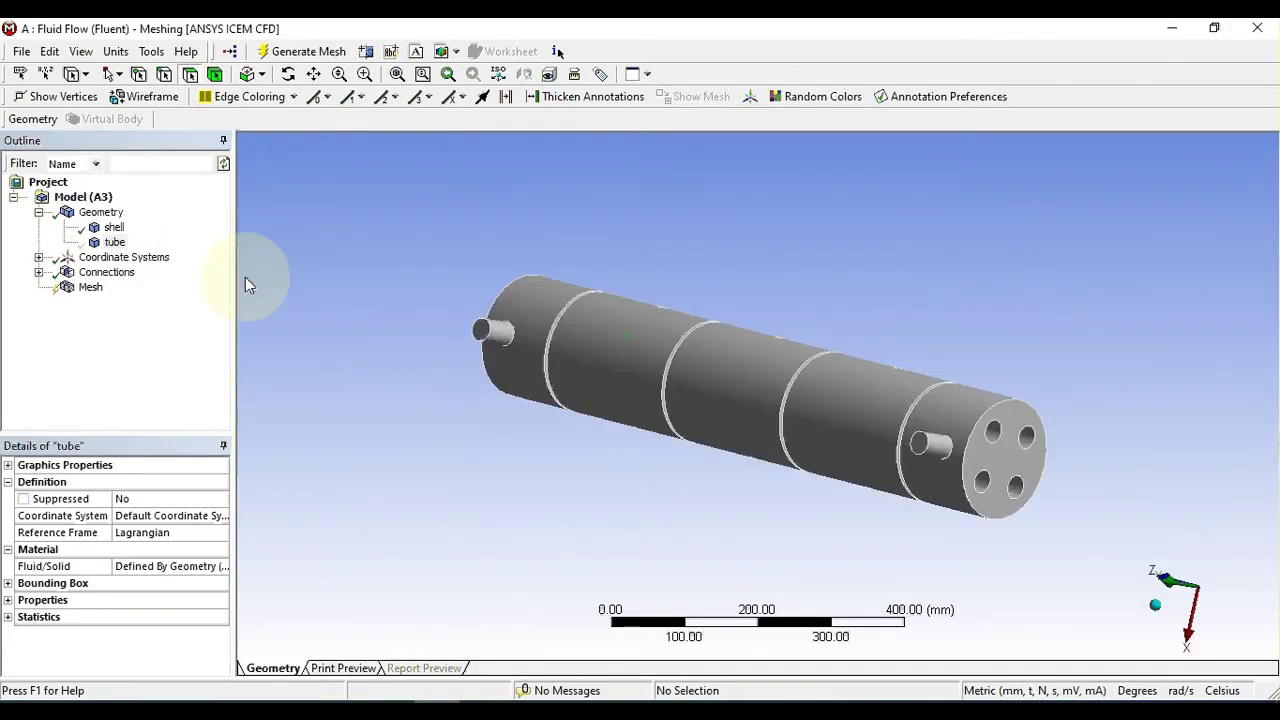
pyautogui.rightClick(114, 242)
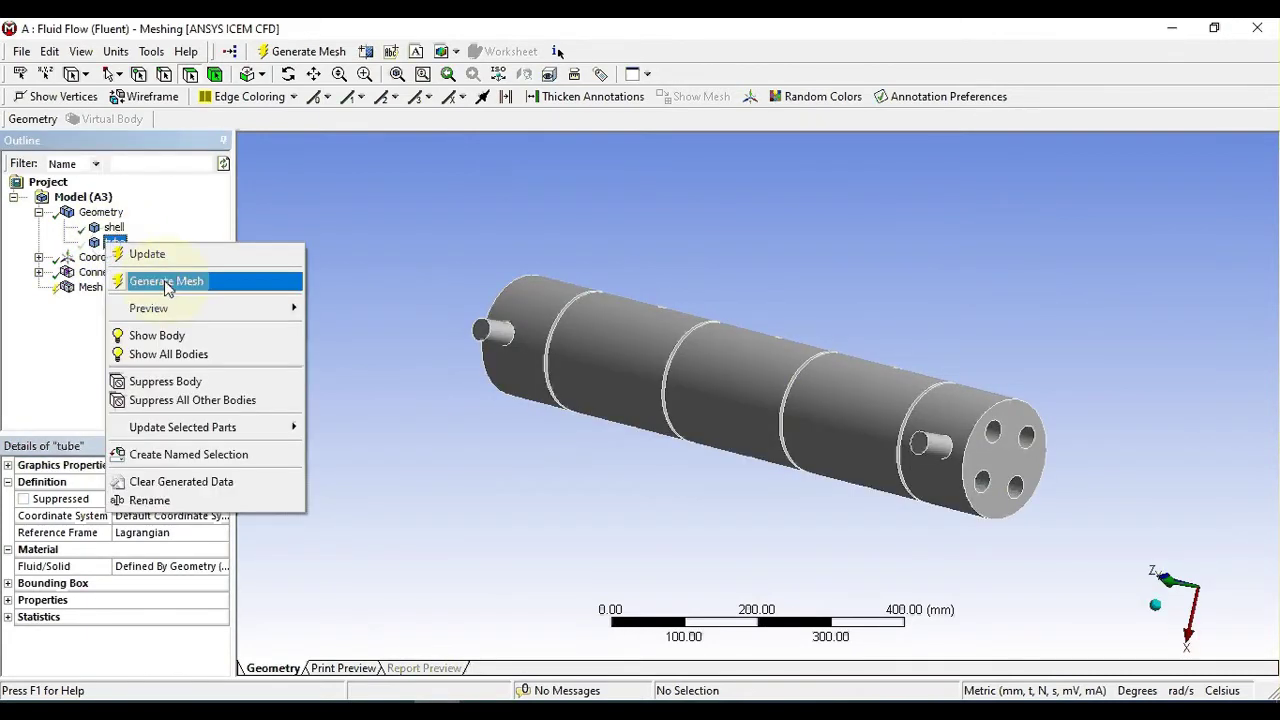
pyautogui.click(157, 336)
pyautogui.moveTo(771, 245); pyautogui.dragTo(366, 309, button='middle')
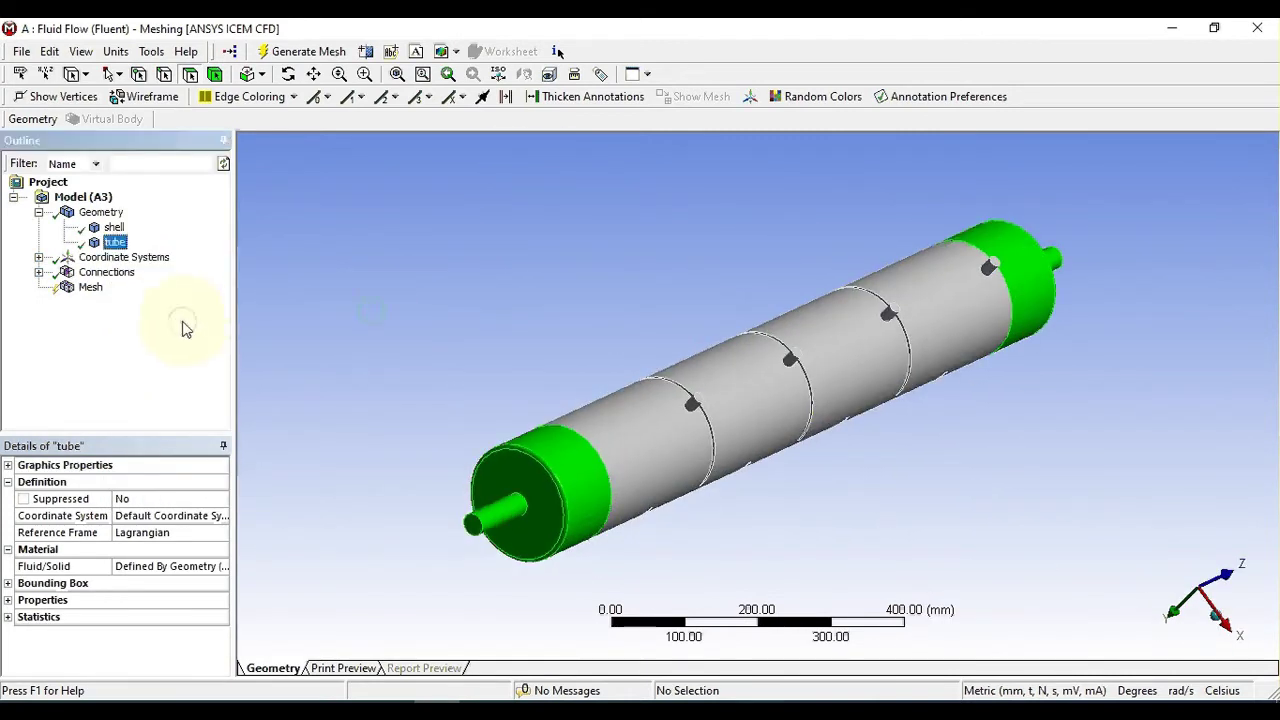
pyautogui.moveTo(614, 343); pyautogui.dragTo(616, 346, button='middle')
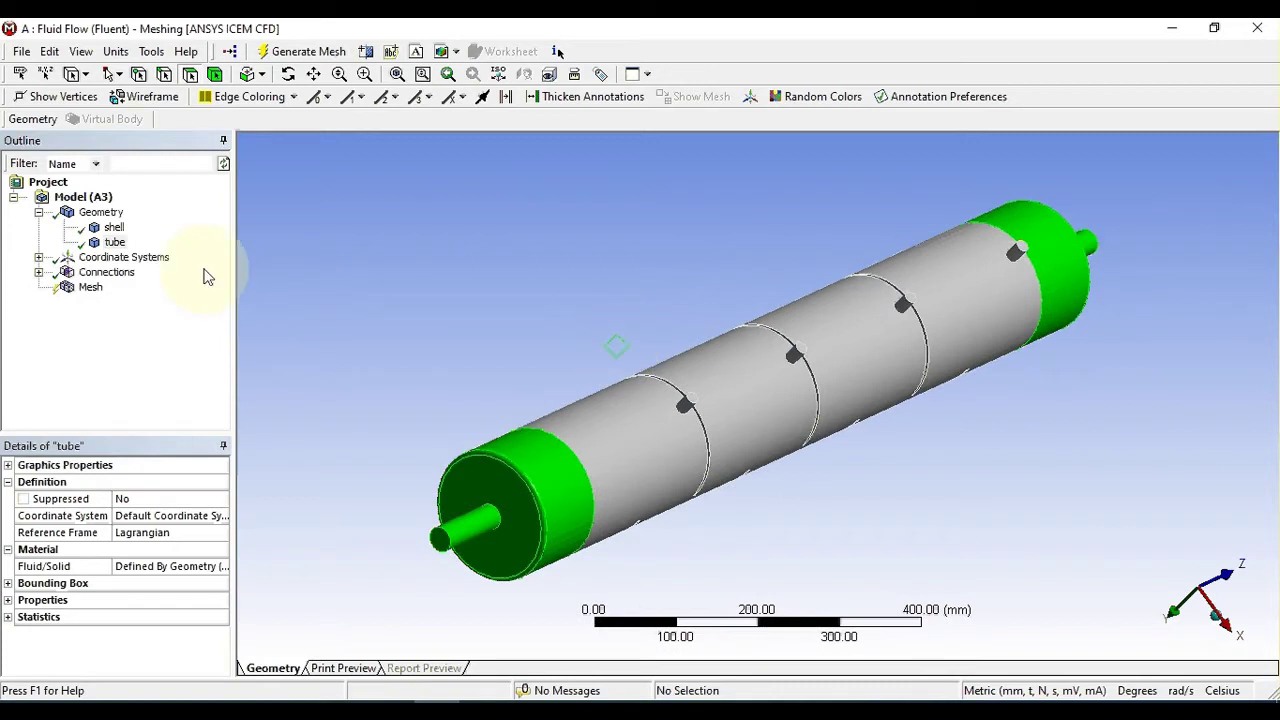
# Open the contact region between shell and tube and compare its contact and target bodies in separate body views.
pyautogui.click(100, 212)
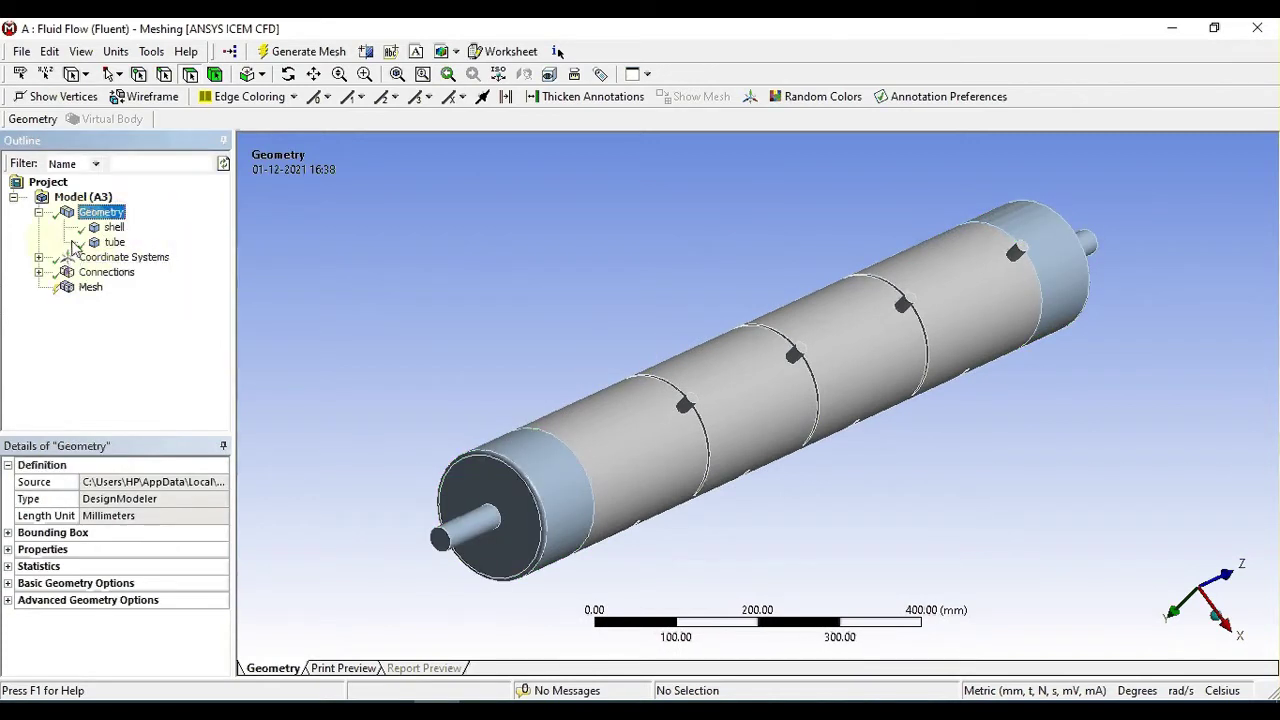
pyautogui.click(38, 272)
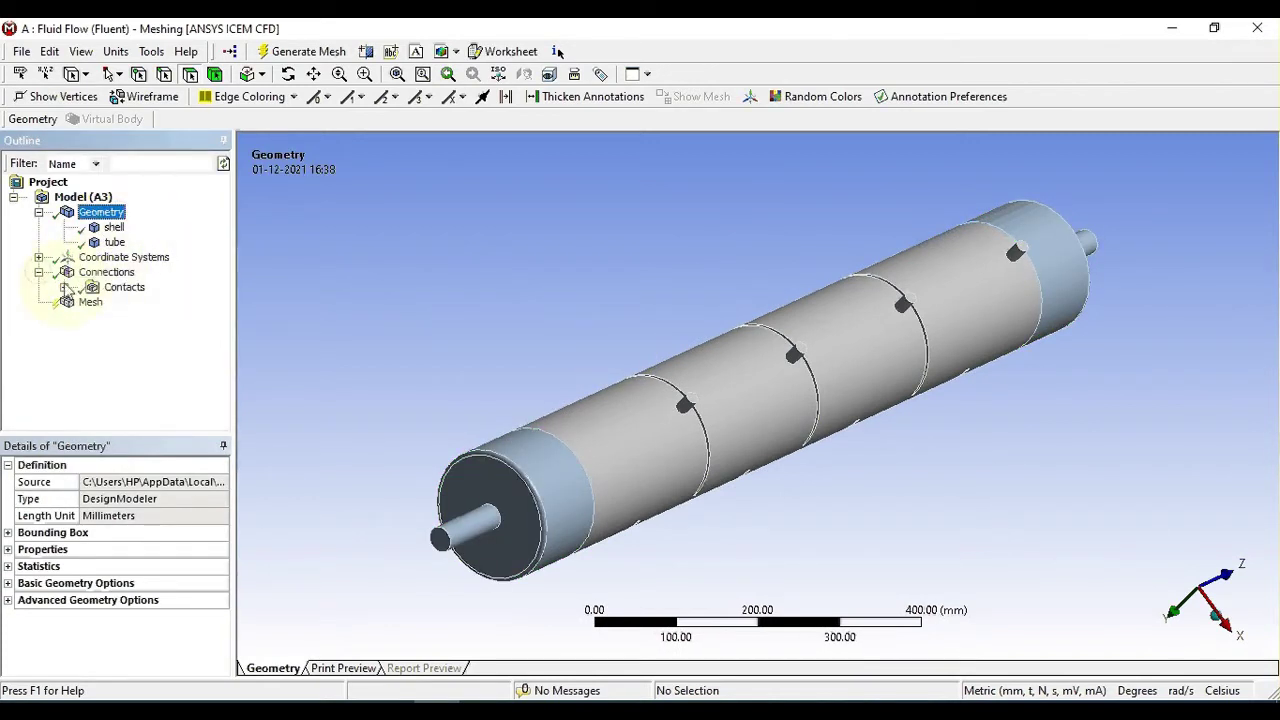
pyautogui.click(63, 287)
pyautogui.click(160, 302)
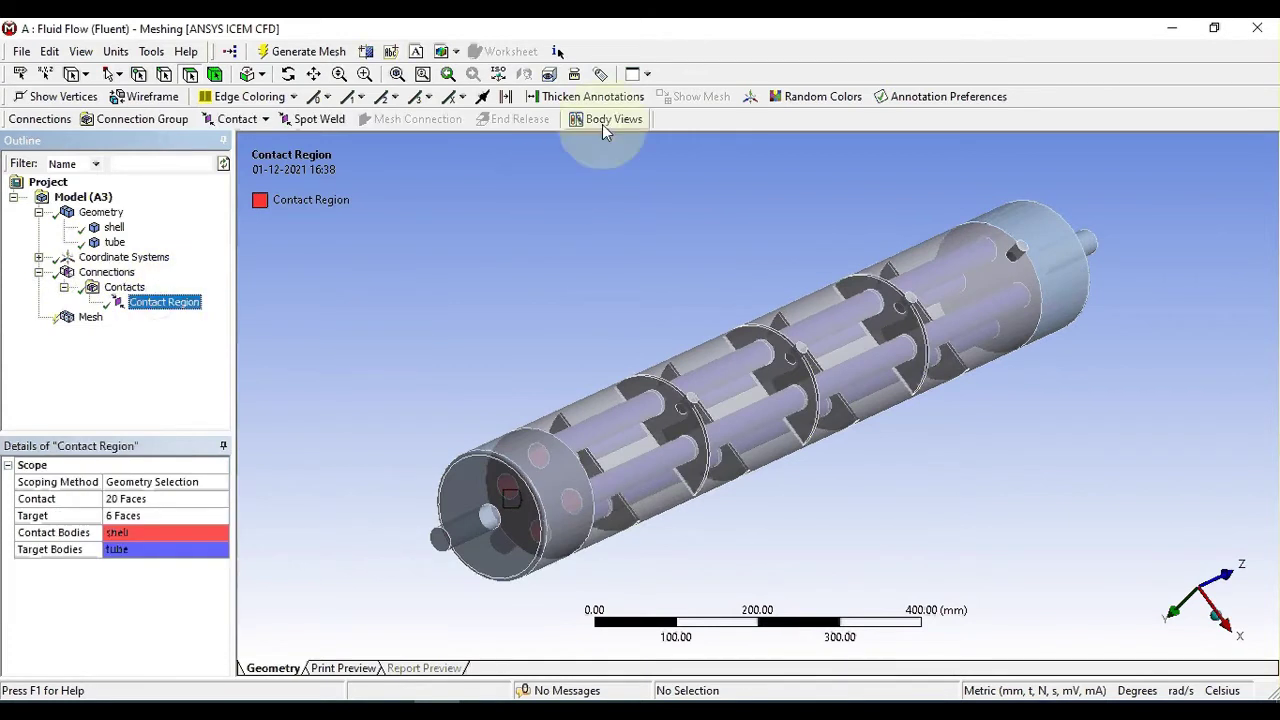
pyautogui.click(606, 120)
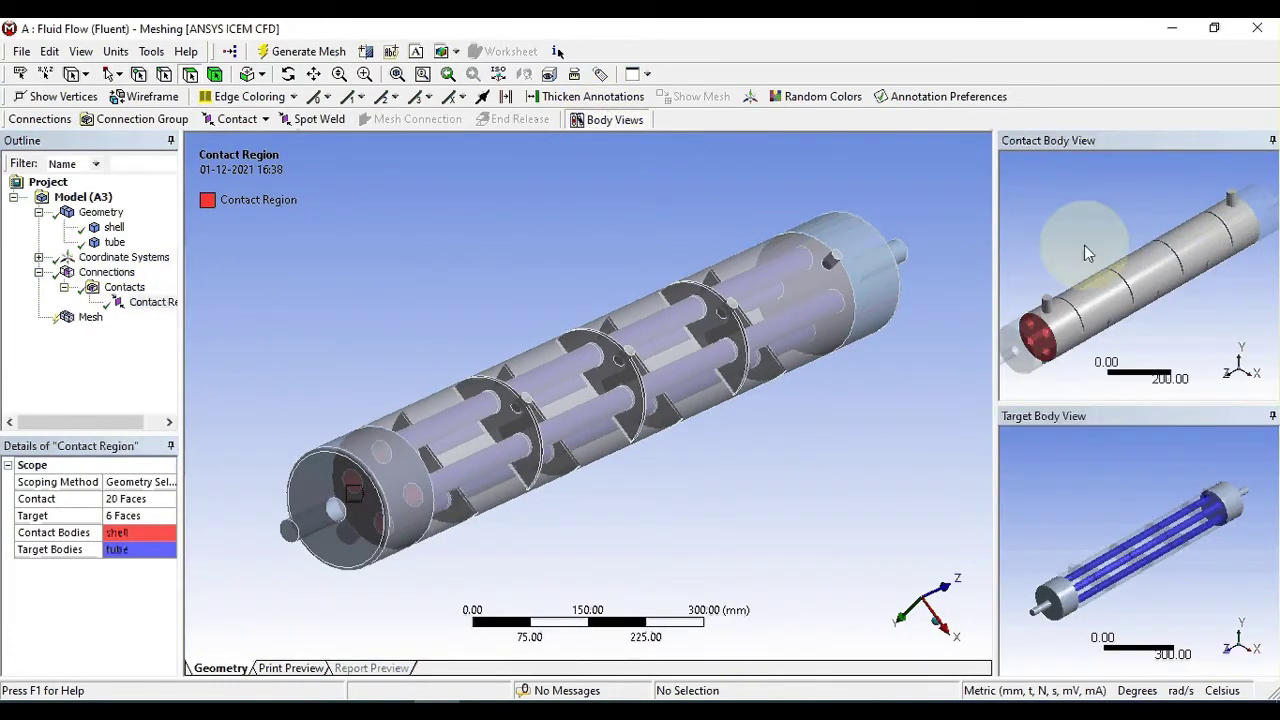
pyautogui.moveTo(1084, 245); pyautogui.dragTo(1072, 394)
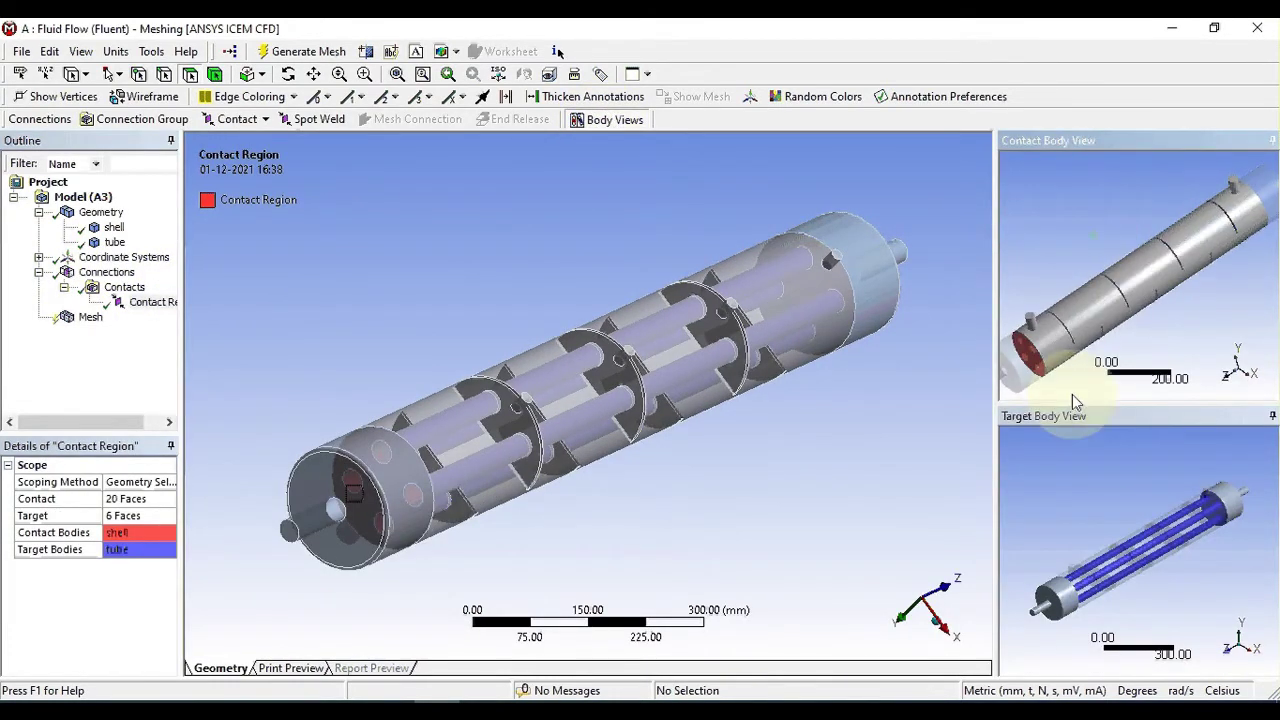
pyautogui.moveTo(1085, 494); pyautogui.dragTo(1066, 514)
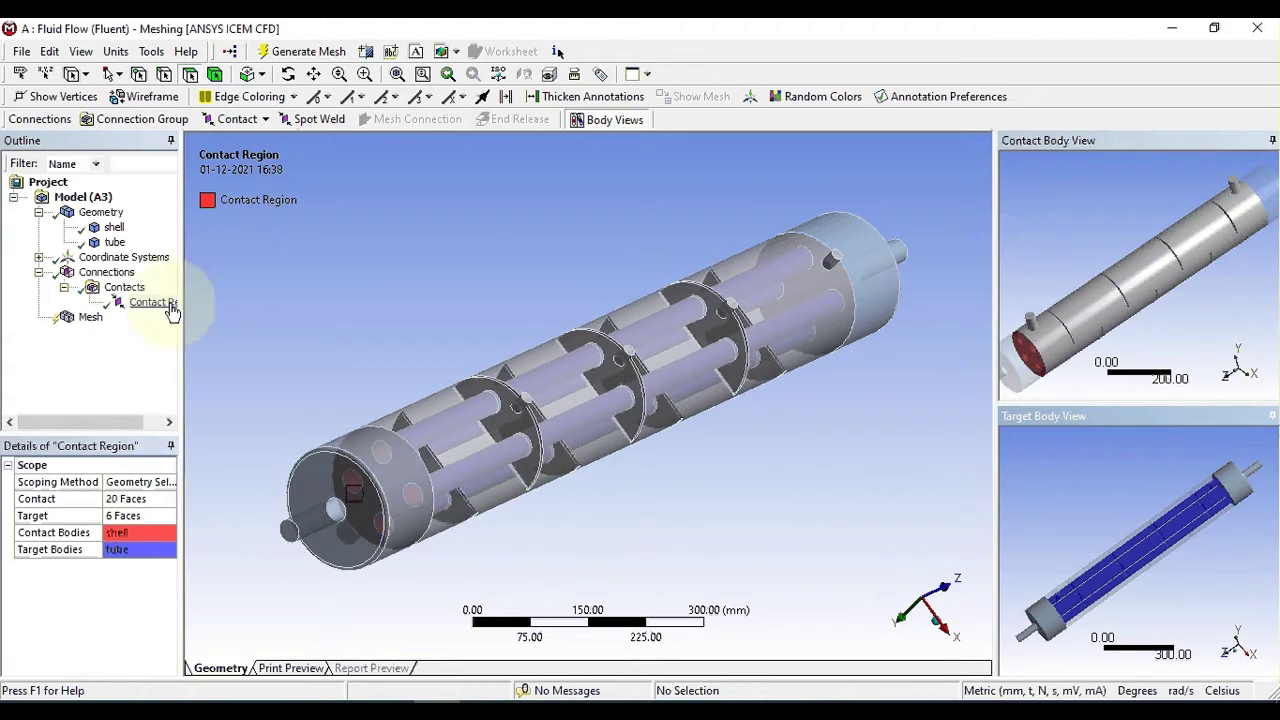
pyautogui.click(605, 120)
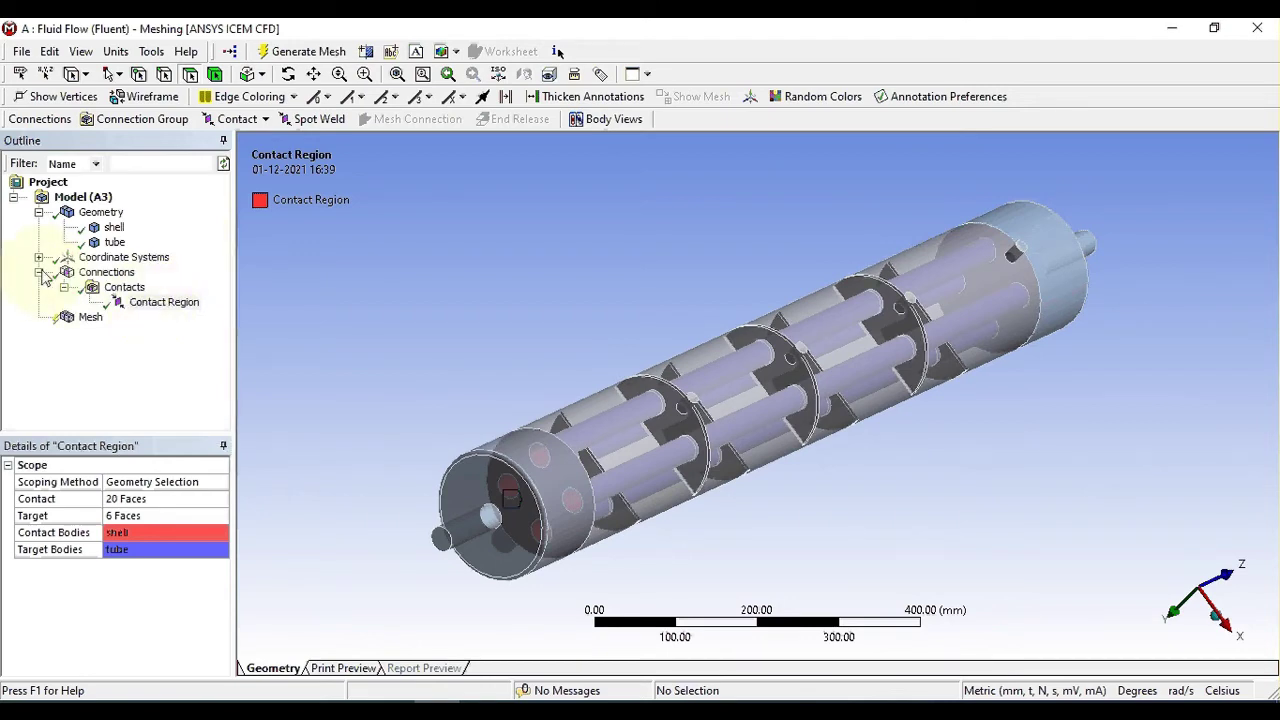
# Examine the contact region's faces and baffles up close in the transparent assembly, and return to the overall Connections display.
pyautogui.scroll(3, 774, 420)
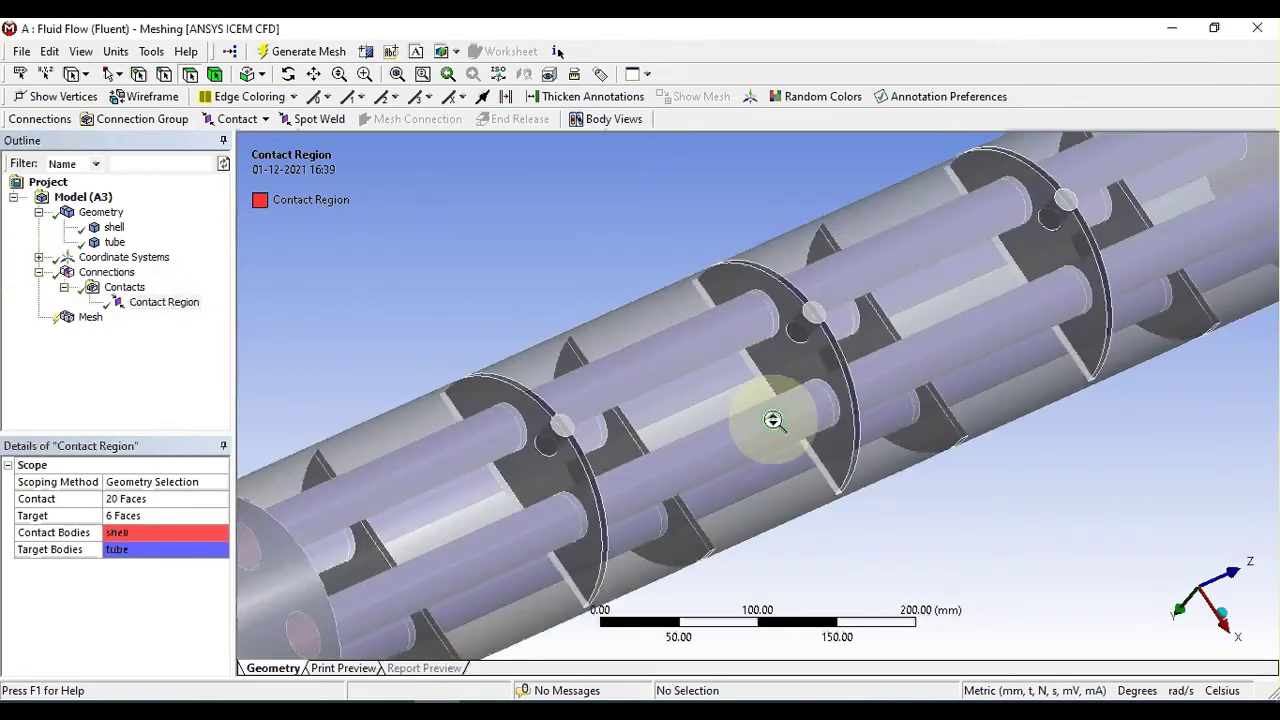
pyautogui.scroll(2, 773, 420)
pyautogui.moveTo(921, 390); pyautogui.dragTo(1045, 387, button='middle')
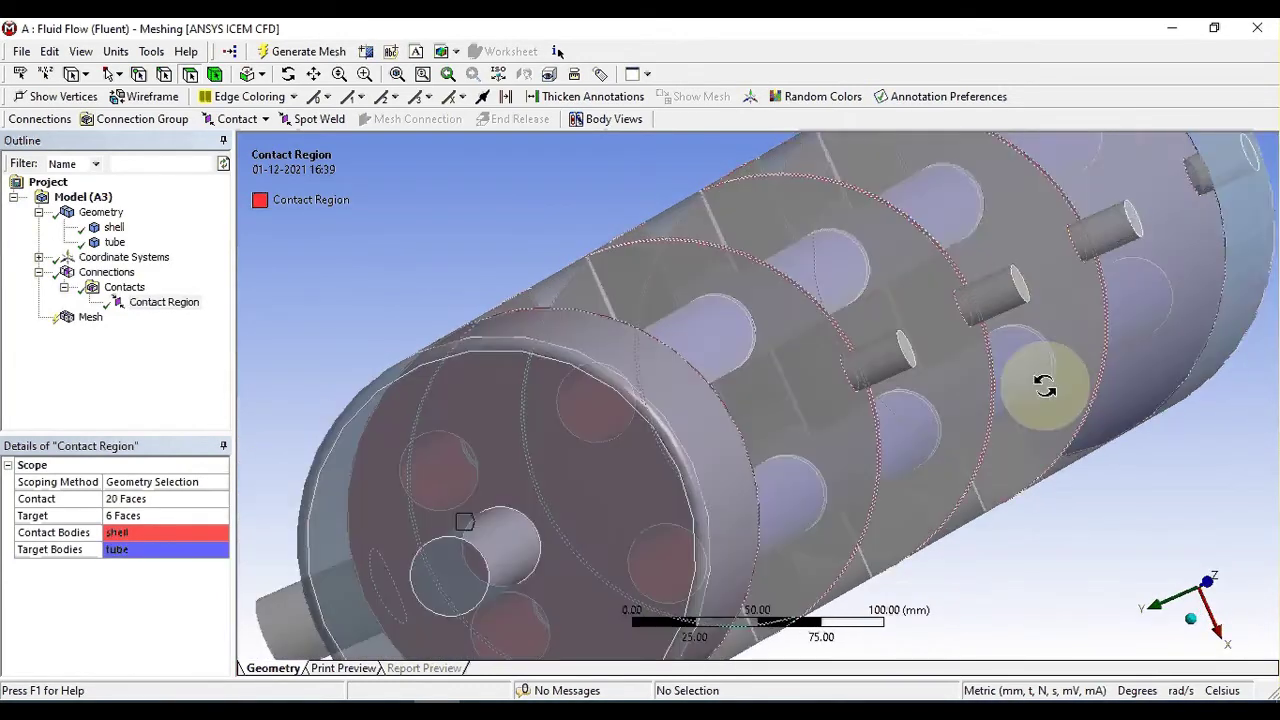
pyautogui.scroll(-4, 1010, 376)
pyautogui.moveTo(840, 426); pyautogui.dragTo(718, 394, button='middle')
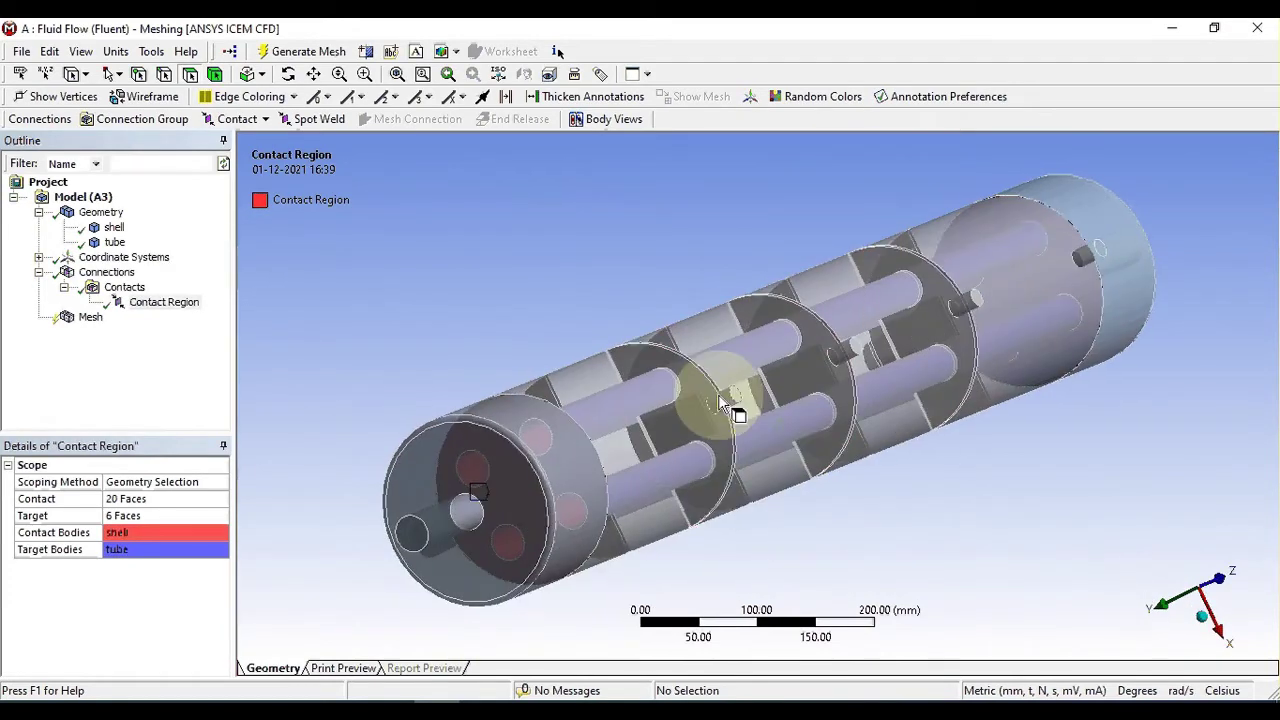
pyautogui.scroll(-4, 718, 394)
pyautogui.scroll(2, 718, 394)
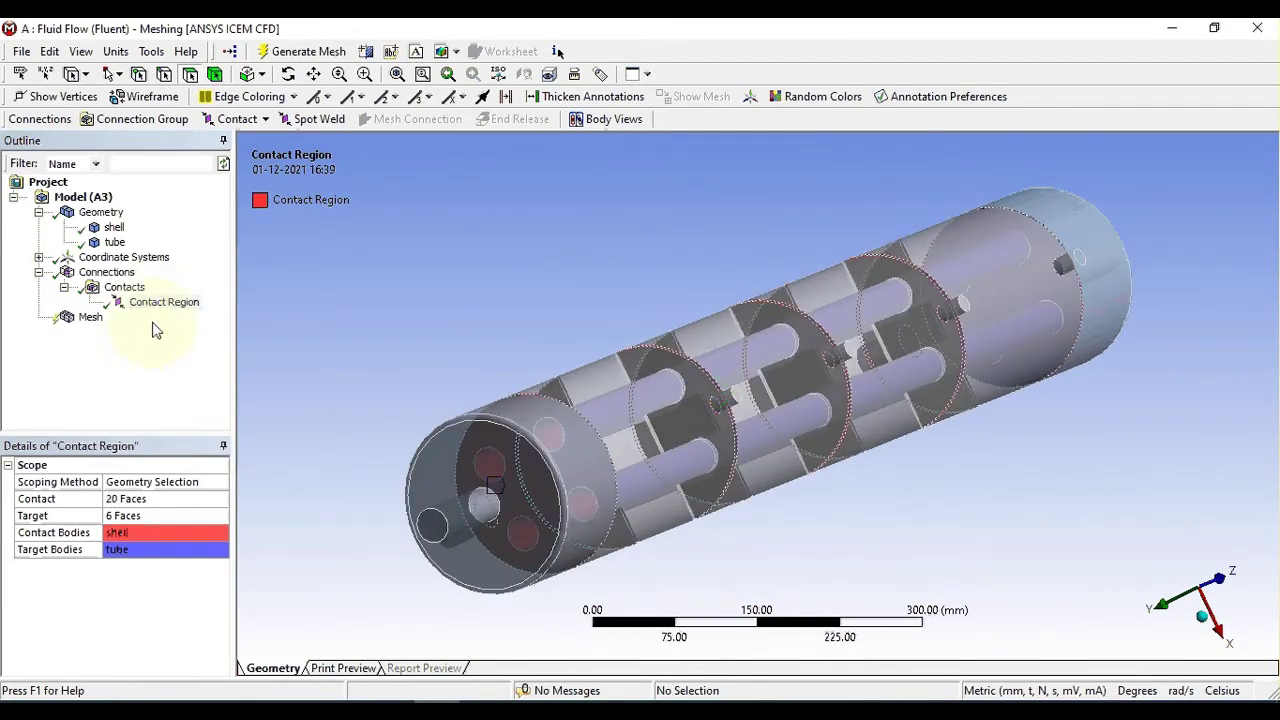
pyautogui.doubleClick(106, 272)
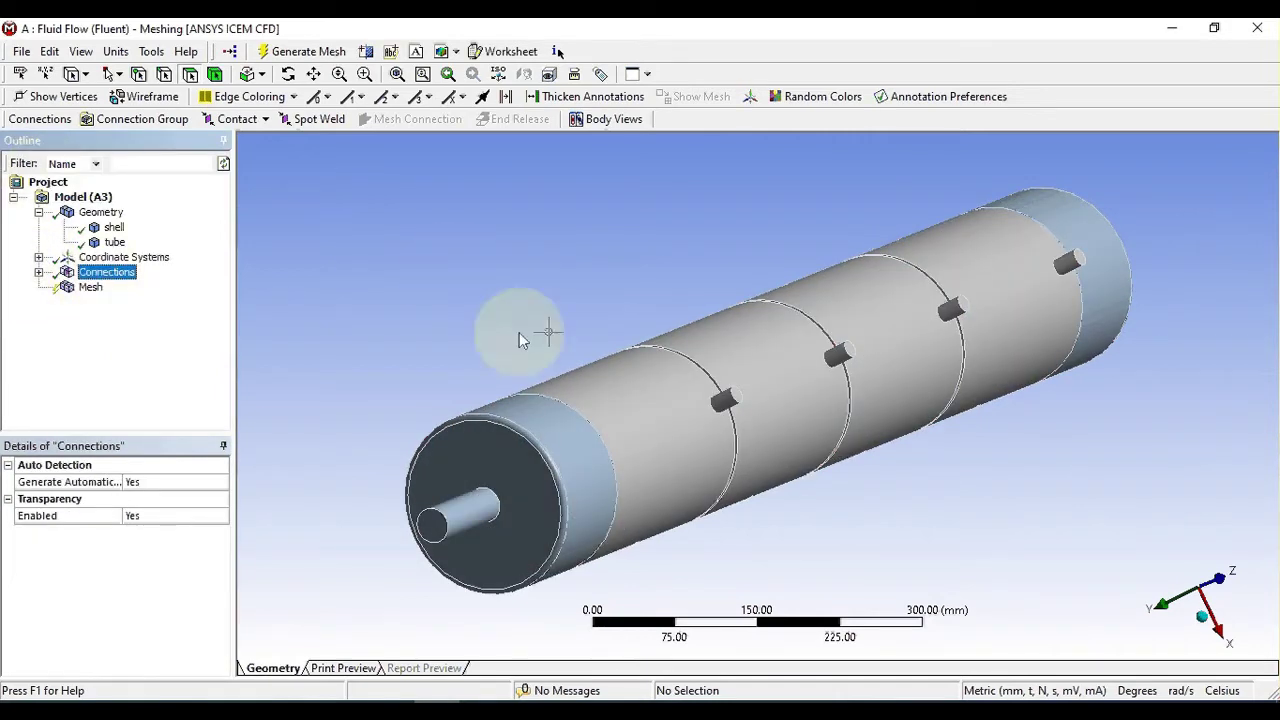
pyautogui.moveTo(523, 337); pyautogui.dragTo(591, 323, button='middle')
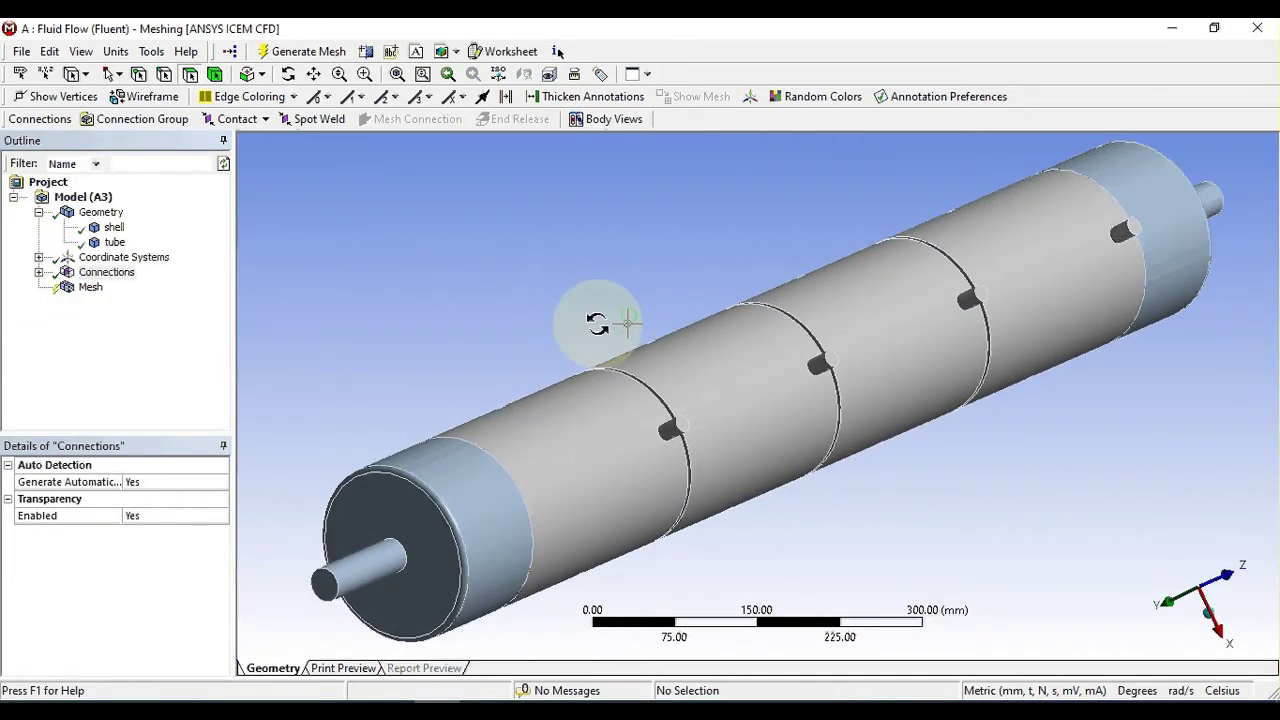
# Generate the mesh for the shell and tube with the default settings and inspect the meshed assembly.
pyautogui.click(90, 289)
pyautogui.rightClick(92, 288)
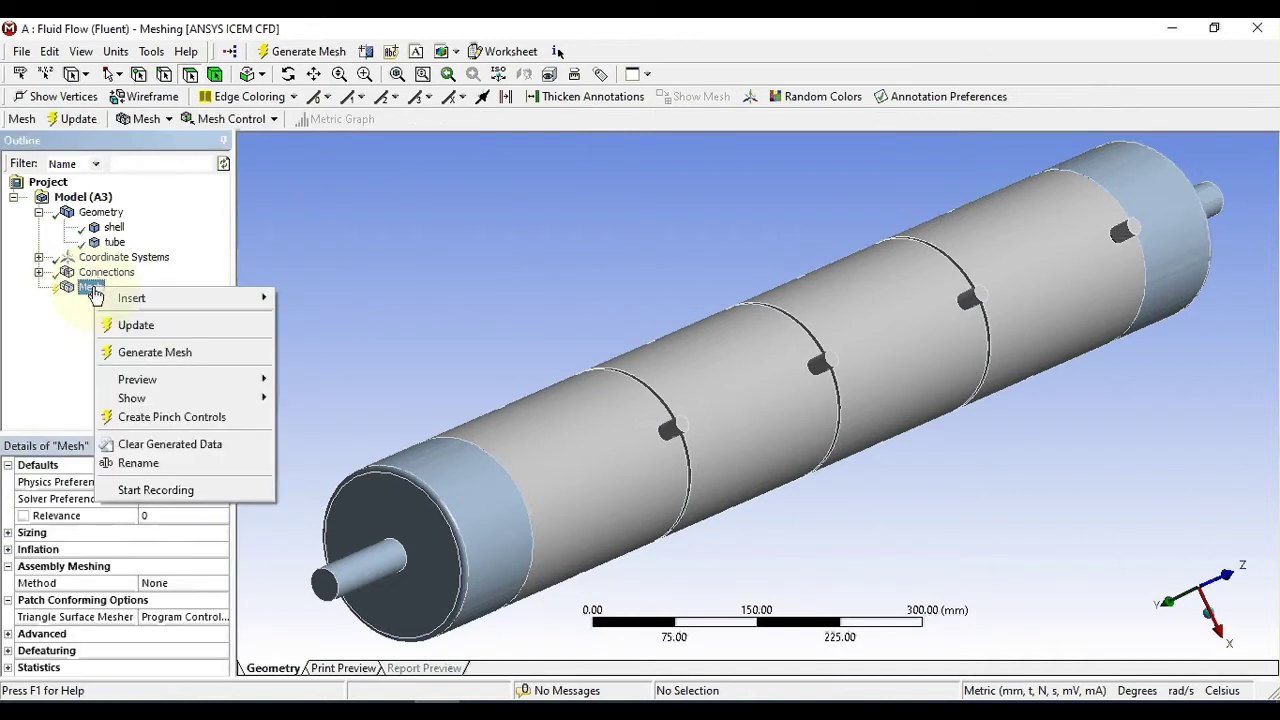
pyautogui.click(152, 352)
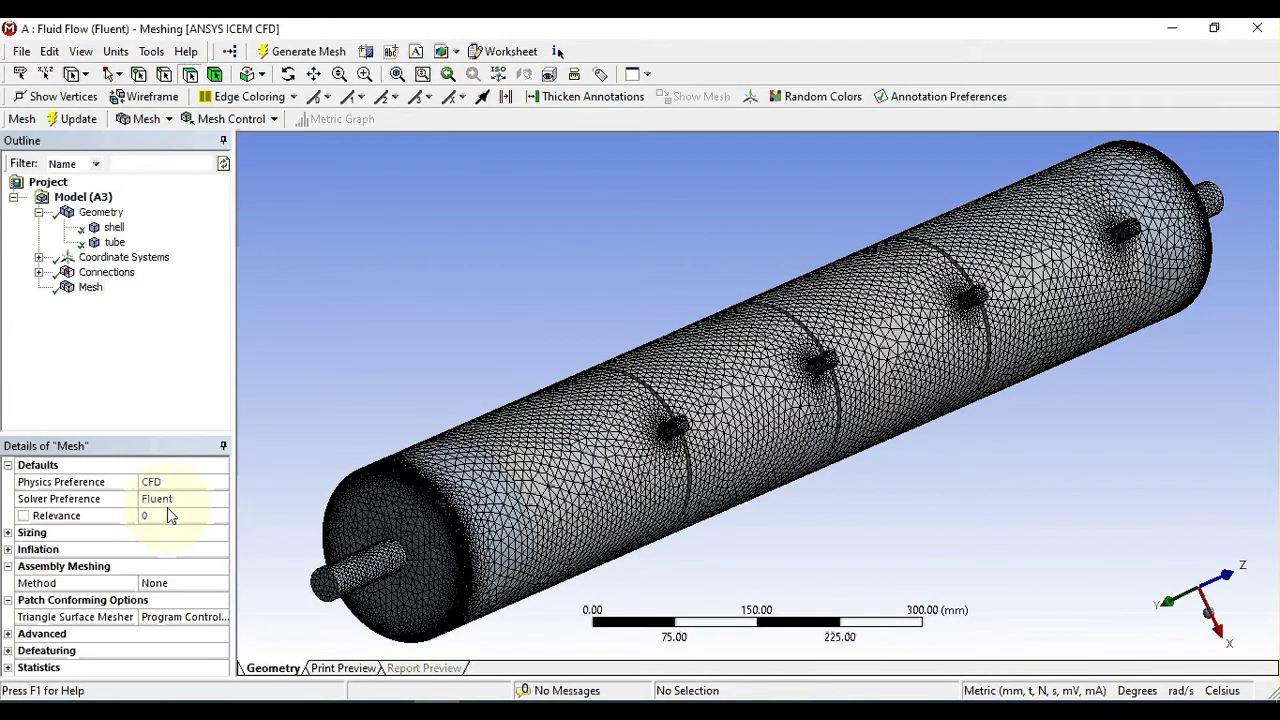
pyautogui.moveTo(885, 270); pyautogui.dragTo(986, 271, button='middle')
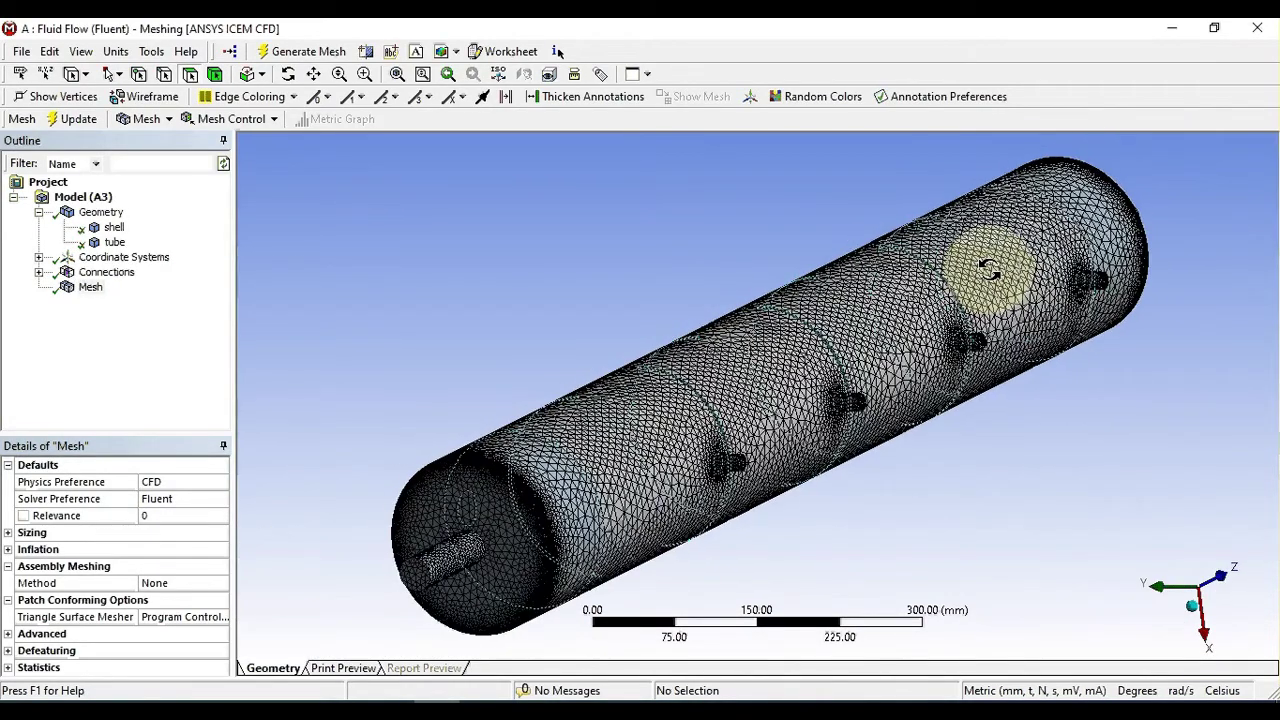
pyautogui.scroll(4, 850, 294)
pyautogui.scroll(-4, 860, 300)
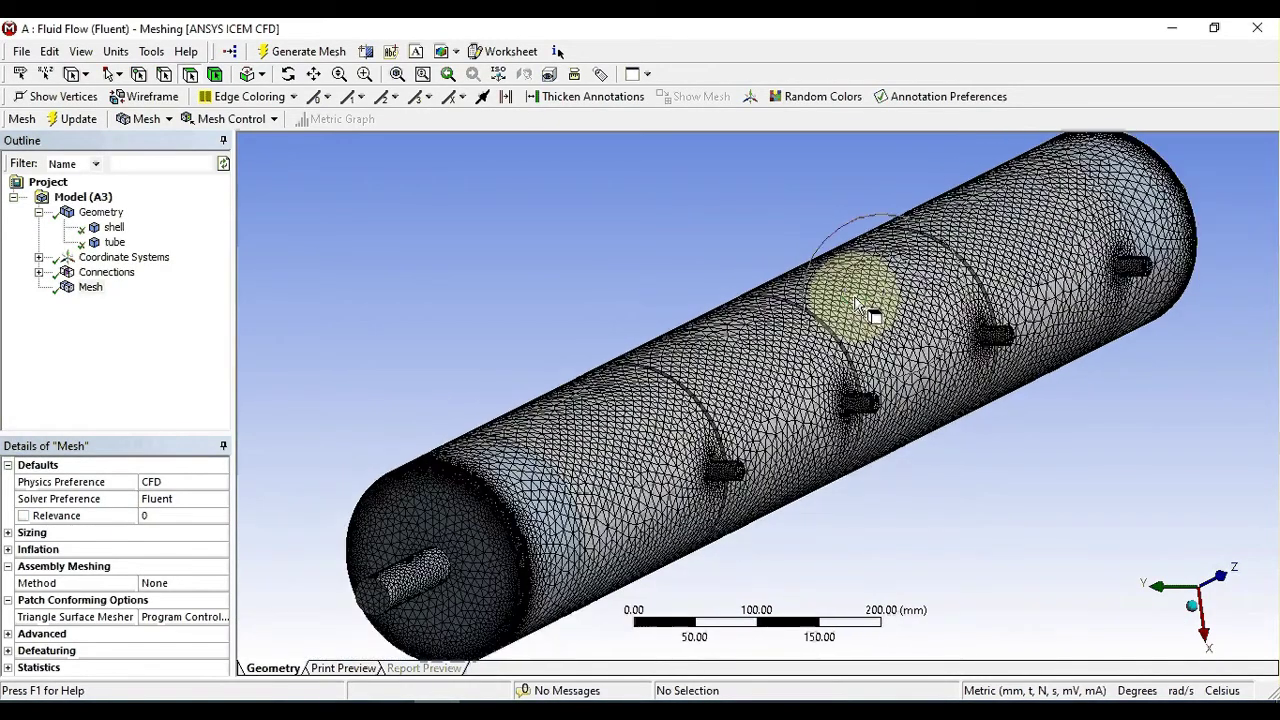
# Hide the shell body and examine the mesh on the tube bundle and its end chambers.
pyautogui.click(114, 228)
pyautogui.rightClick(116, 231)
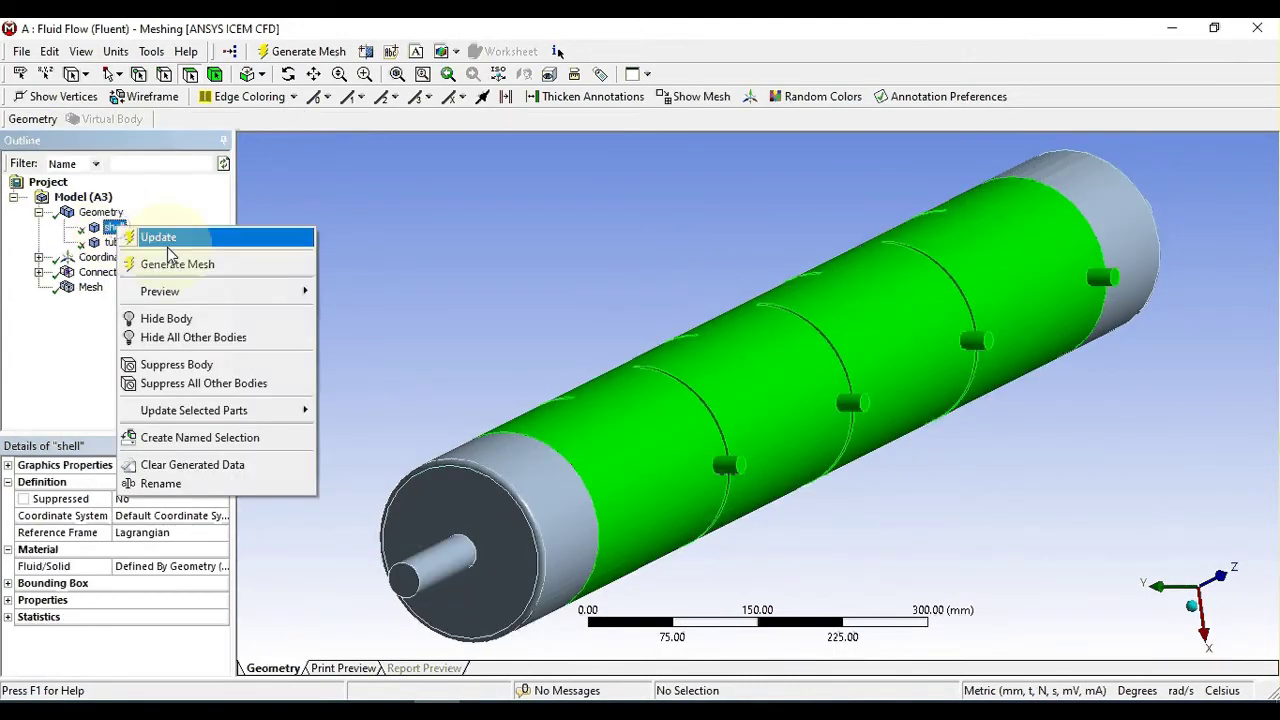
pyautogui.click(160, 318)
pyautogui.click(89, 288)
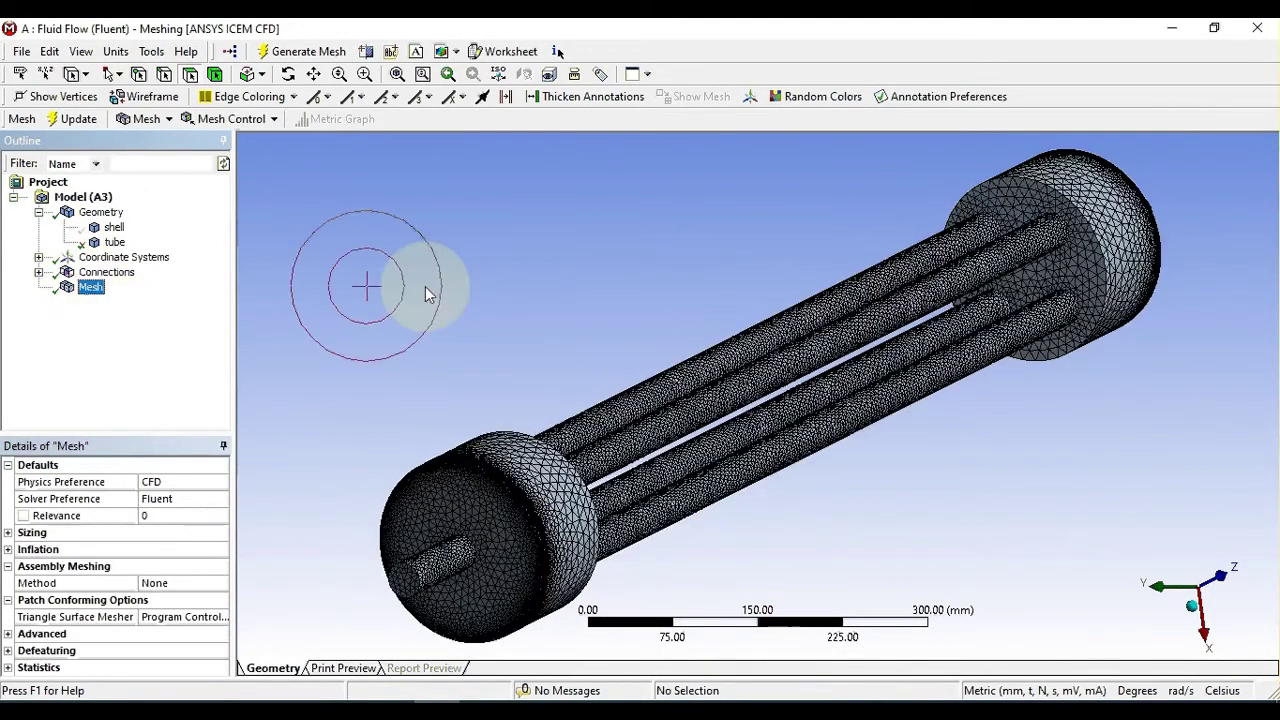
pyautogui.moveTo(986, 286); pyautogui.dragTo(443, 230, button='middle')
pyautogui.scroll(2, 914, 337)
pyautogui.scroll(-5, 903, 323)
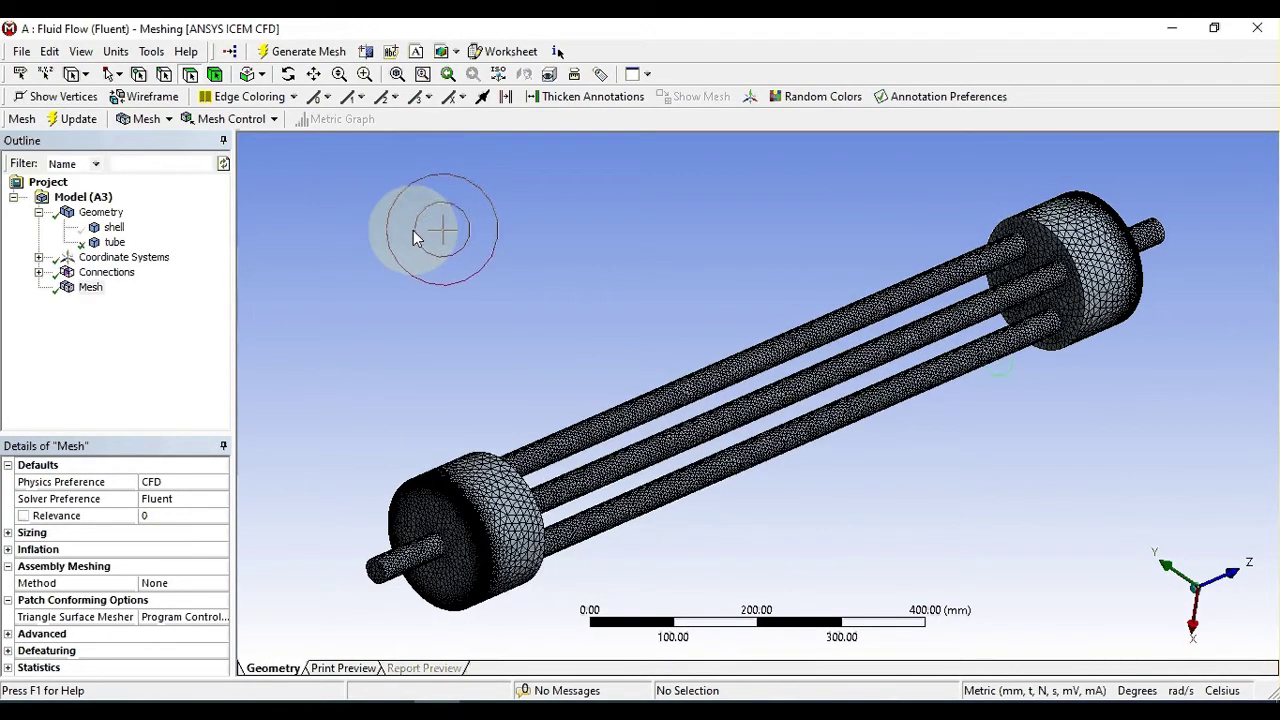
# Show the shell body again and hide the tube body.
pyautogui.rightClick(114, 229)
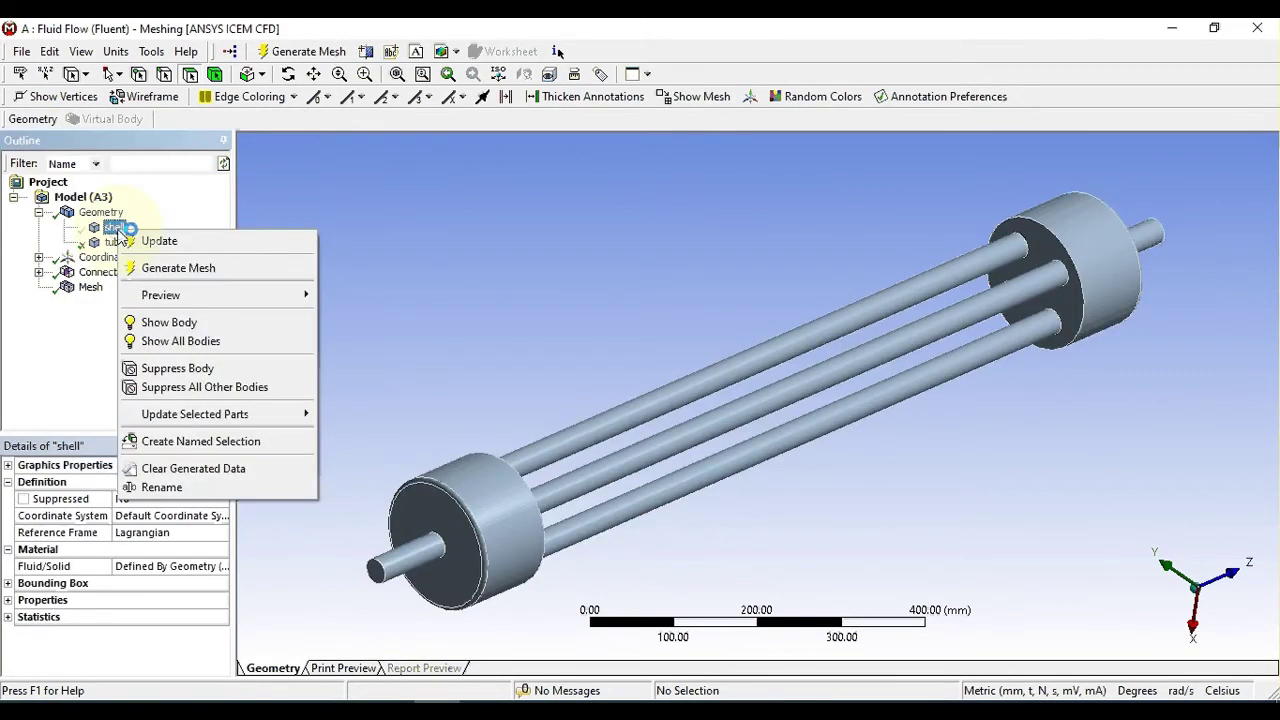
pyautogui.click(172, 326)
pyautogui.click(114, 243)
pyautogui.rightClick(114, 243)
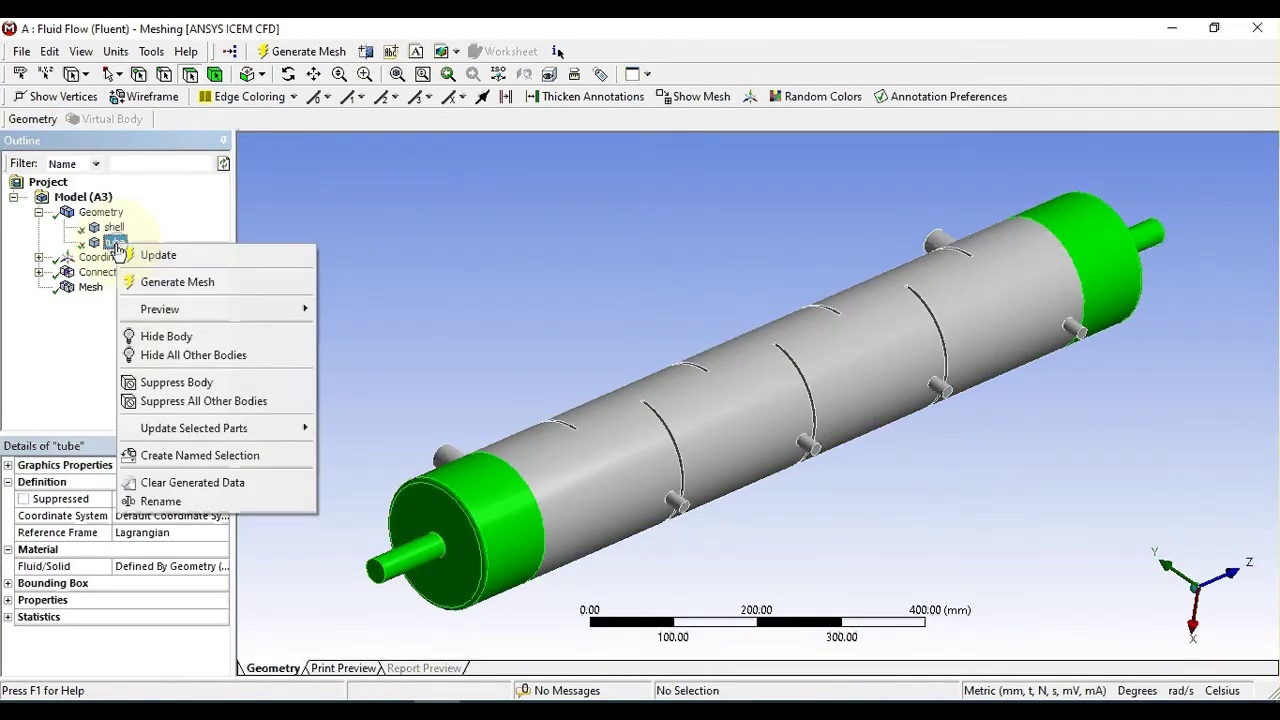
pyautogui.click(166, 336)
# Display the mesh on the shell and examine its elements up close around the baffle slots and tube holes.
pyautogui.click(90, 287)
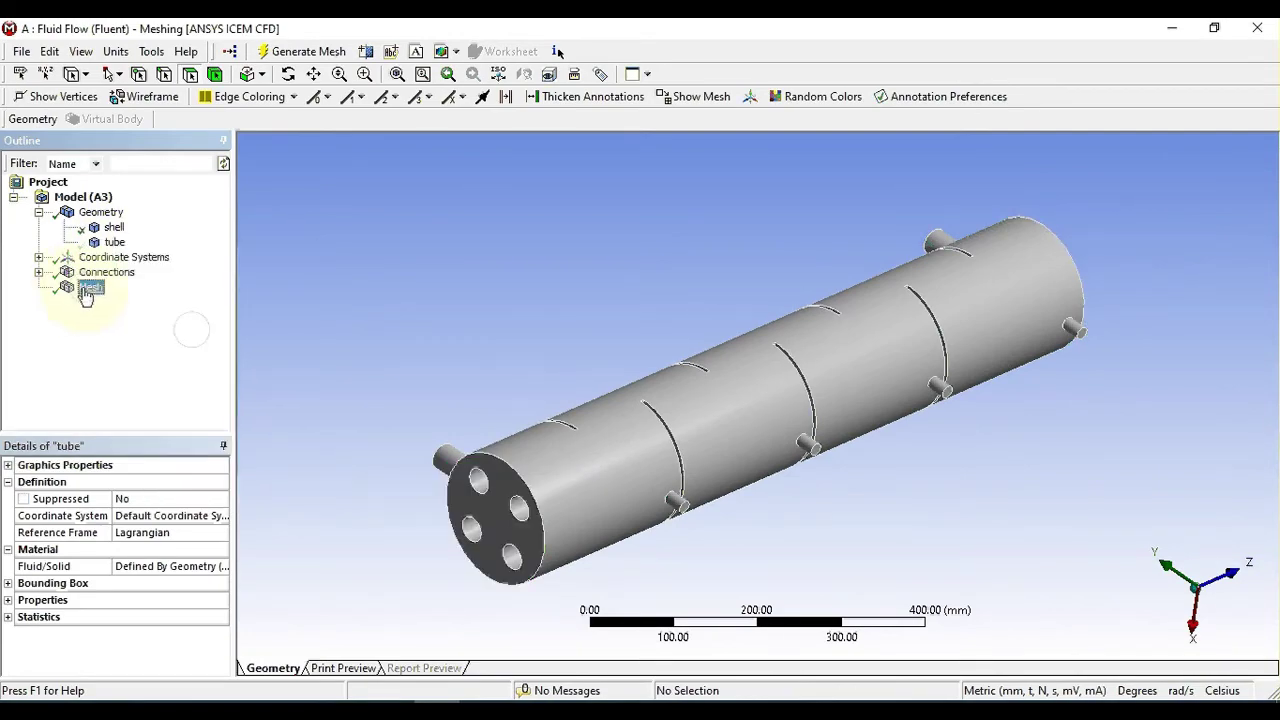
pyautogui.click(547, 333)
pyautogui.moveTo(522, 340); pyautogui.dragTo(628, 385)
pyautogui.scroll(4, 628, 385)
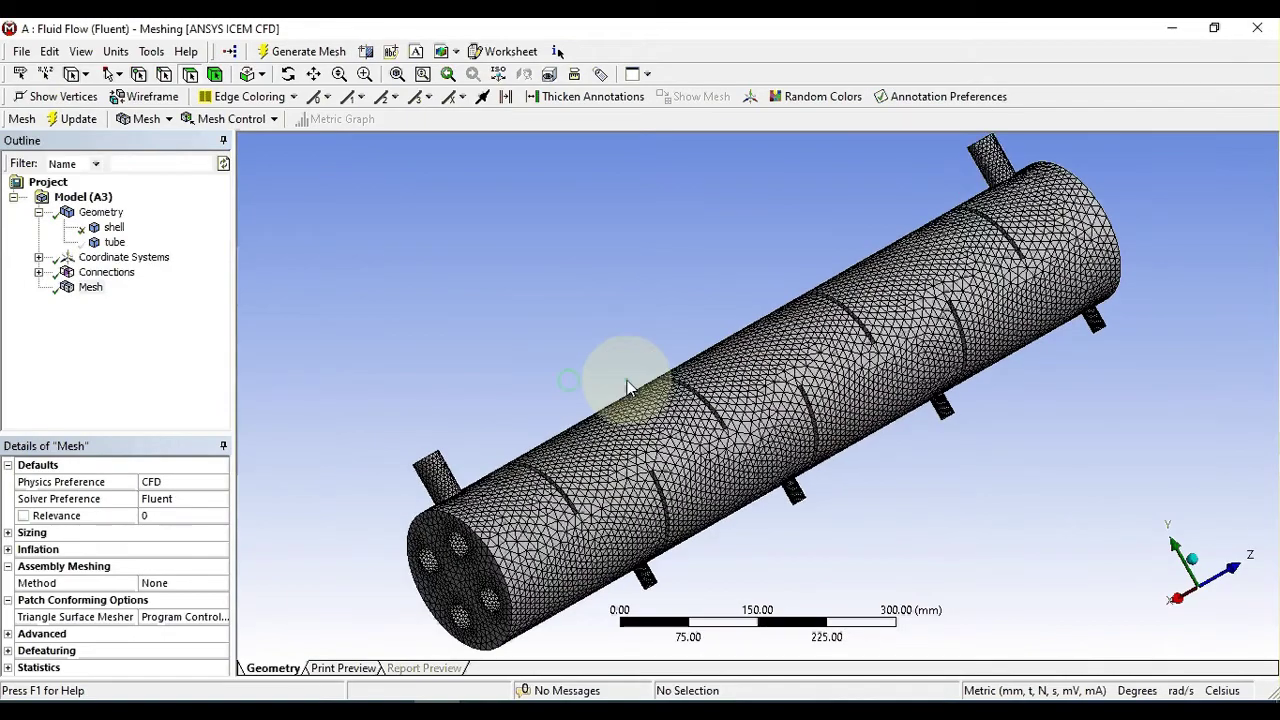
pyautogui.scroll(4, 716, 397)
pyautogui.moveTo(716, 397); pyautogui.dragTo(765, 375)
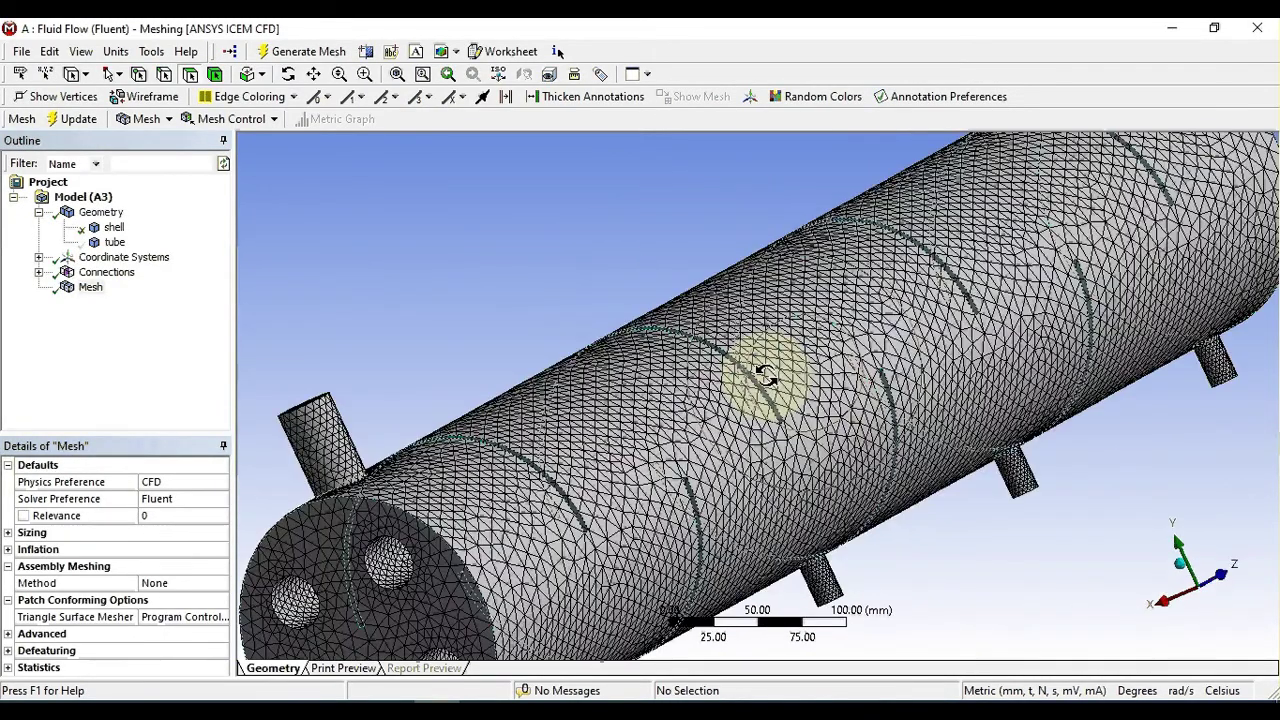
# Show the tube body again and display the mesh on the complete exchanger.
pyautogui.scroll(-5, 765, 375)
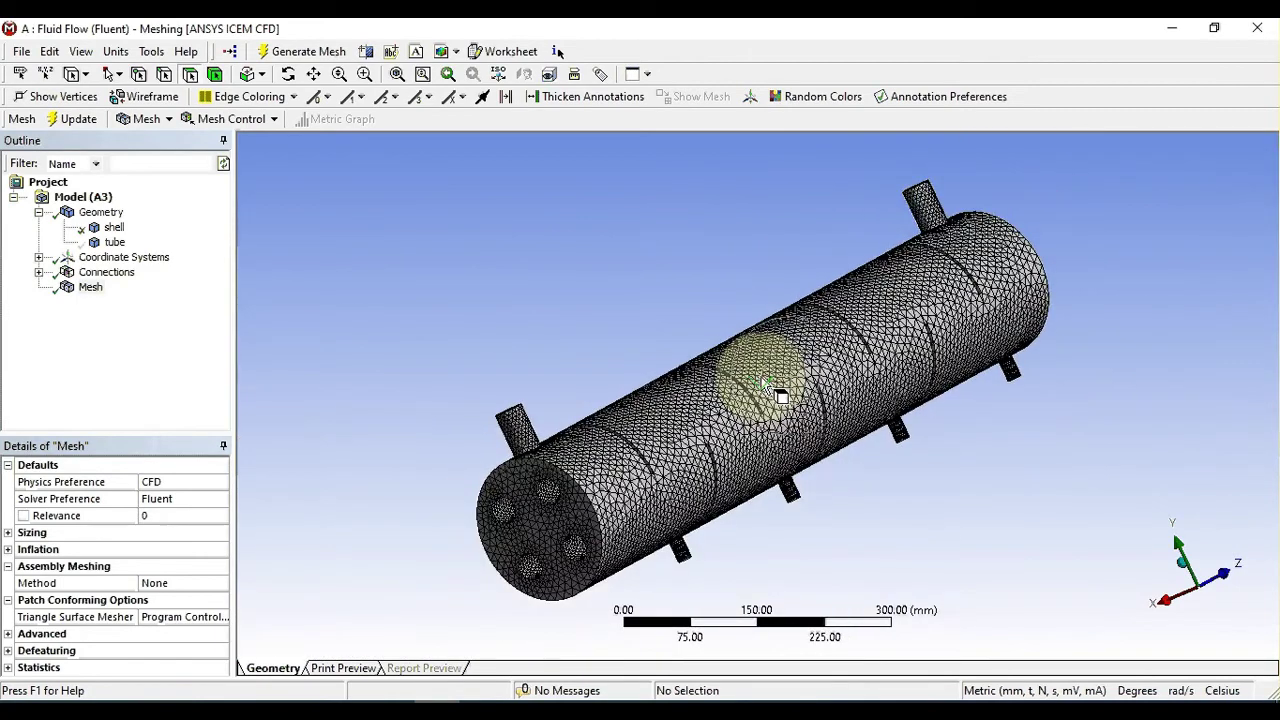
pyautogui.scroll(1, 762, 382)
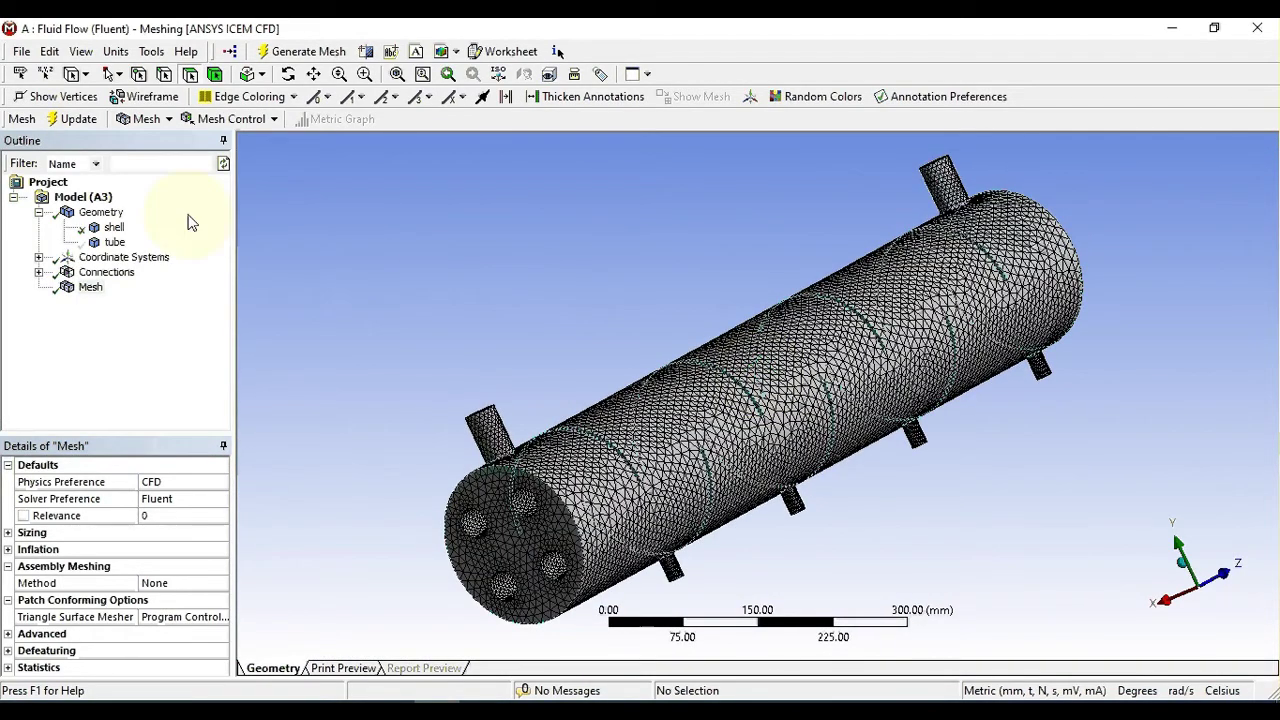
pyautogui.click(115, 243)
pyautogui.rightClick(115, 243)
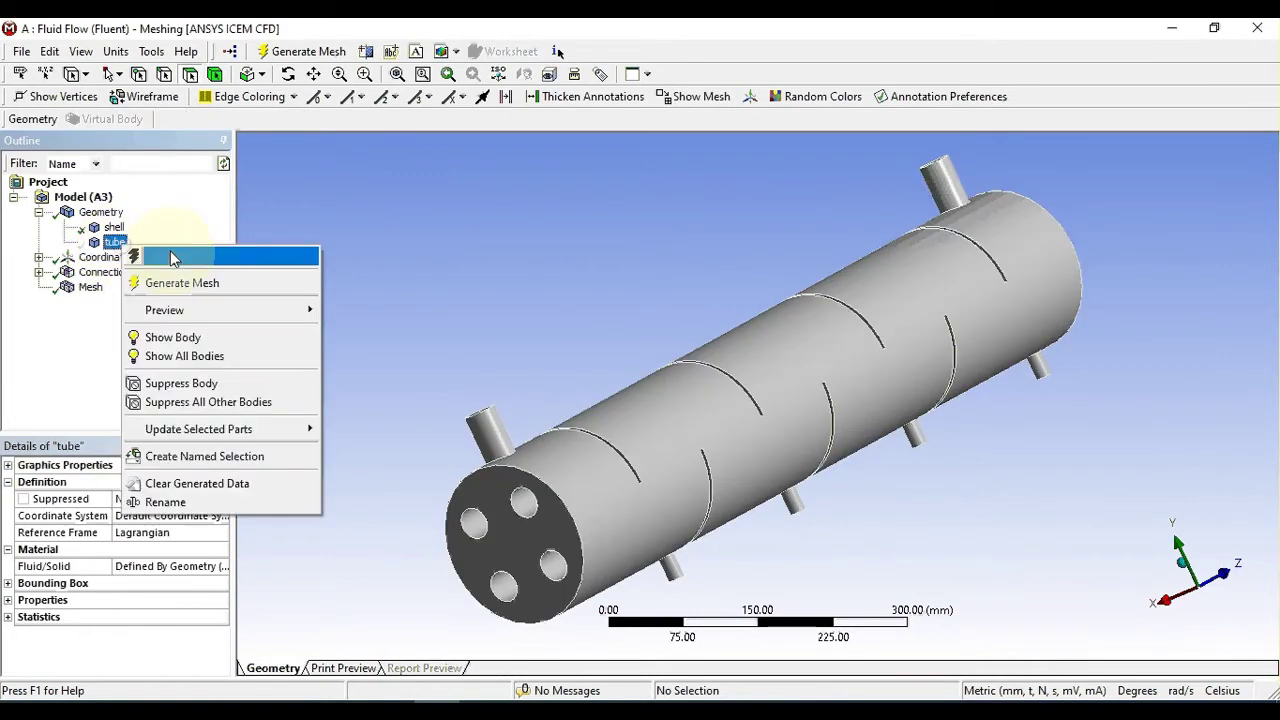
pyautogui.click(181, 335)
pyautogui.click(89, 287)
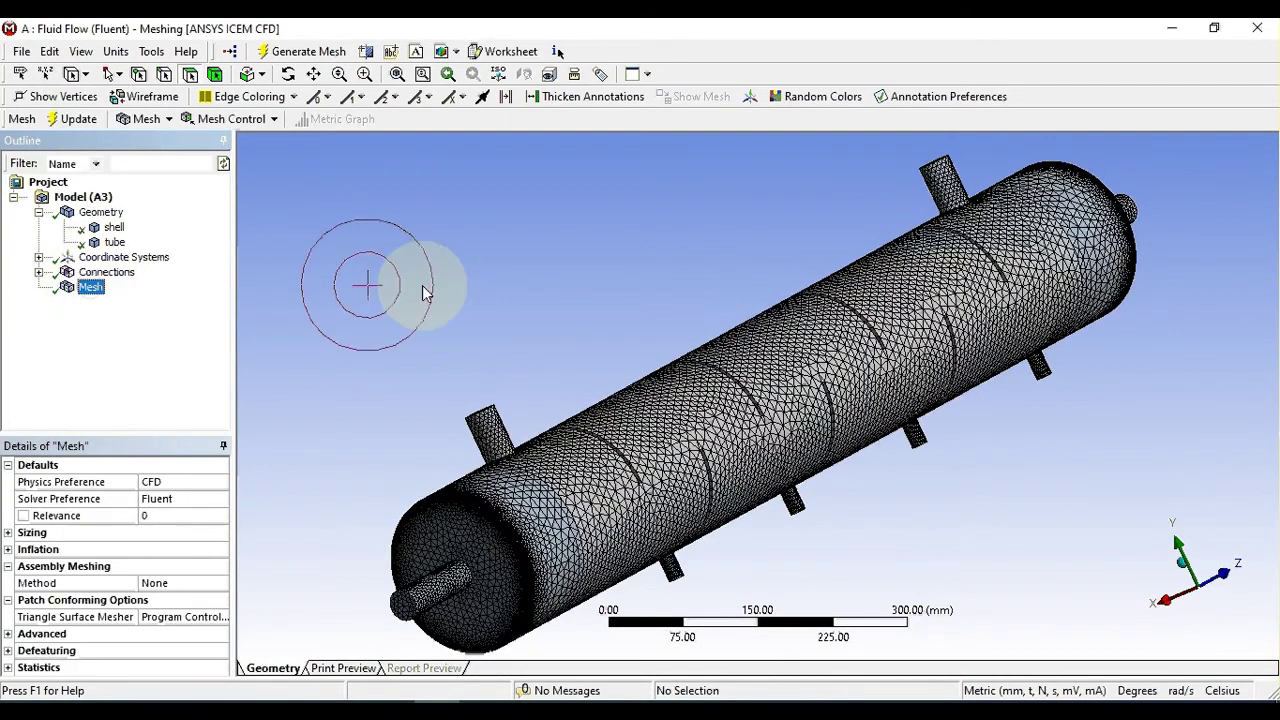
# Create a named selection cold_in from the end face of the axial pipe on the nearer end chamber.
pyautogui.moveTo(640, 270); pyautogui.dragTo(671, 266, button='middle')
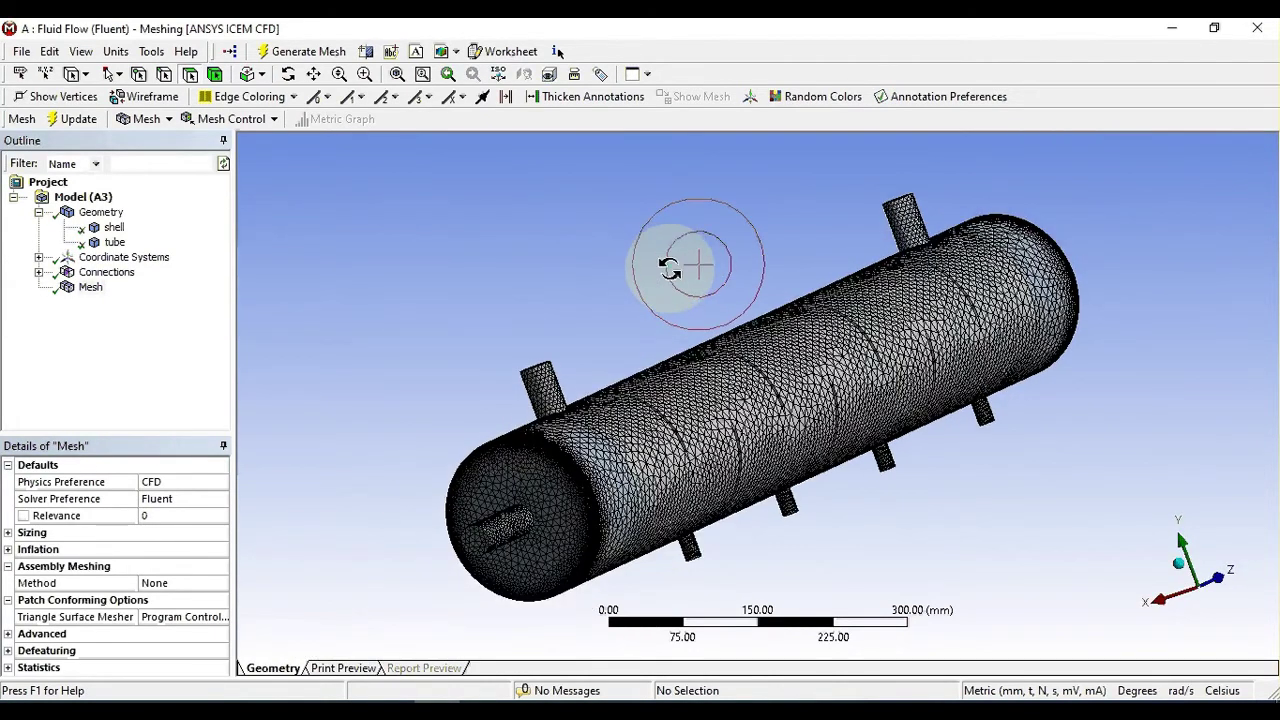
pyautogui.scroll(-3, 652, 296)
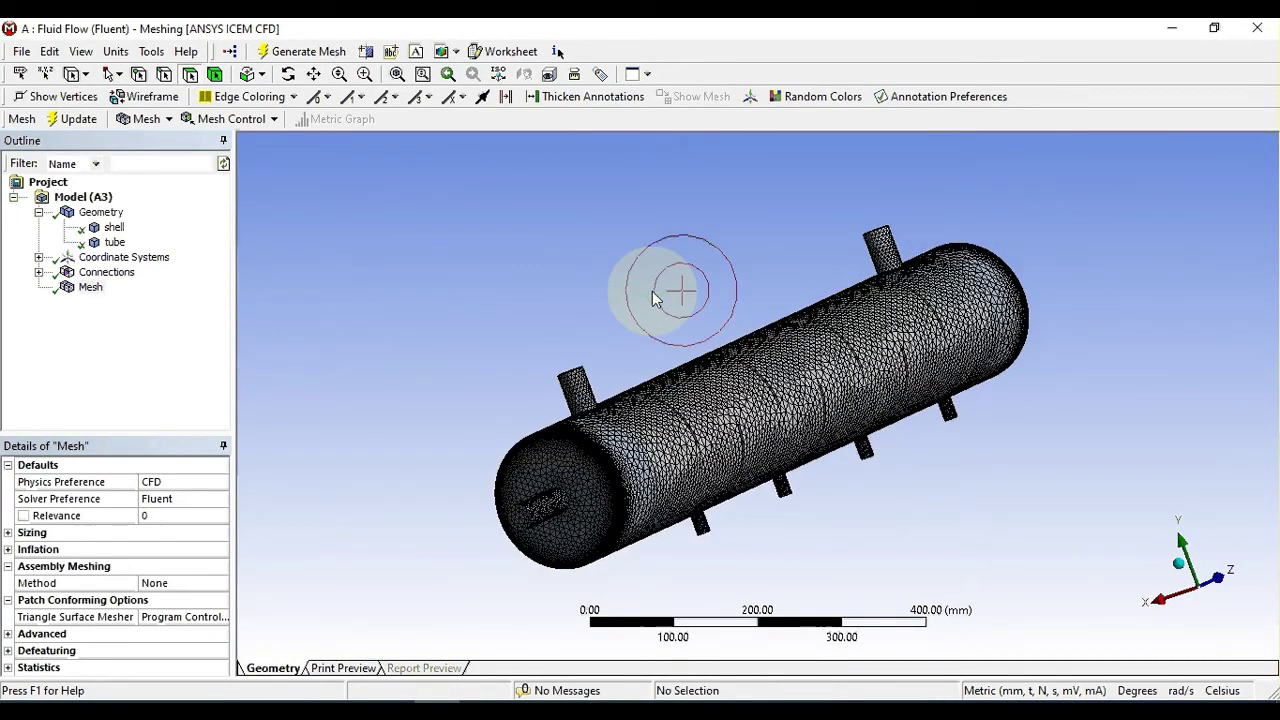
pyautogui.scroll(3, 652, 296)
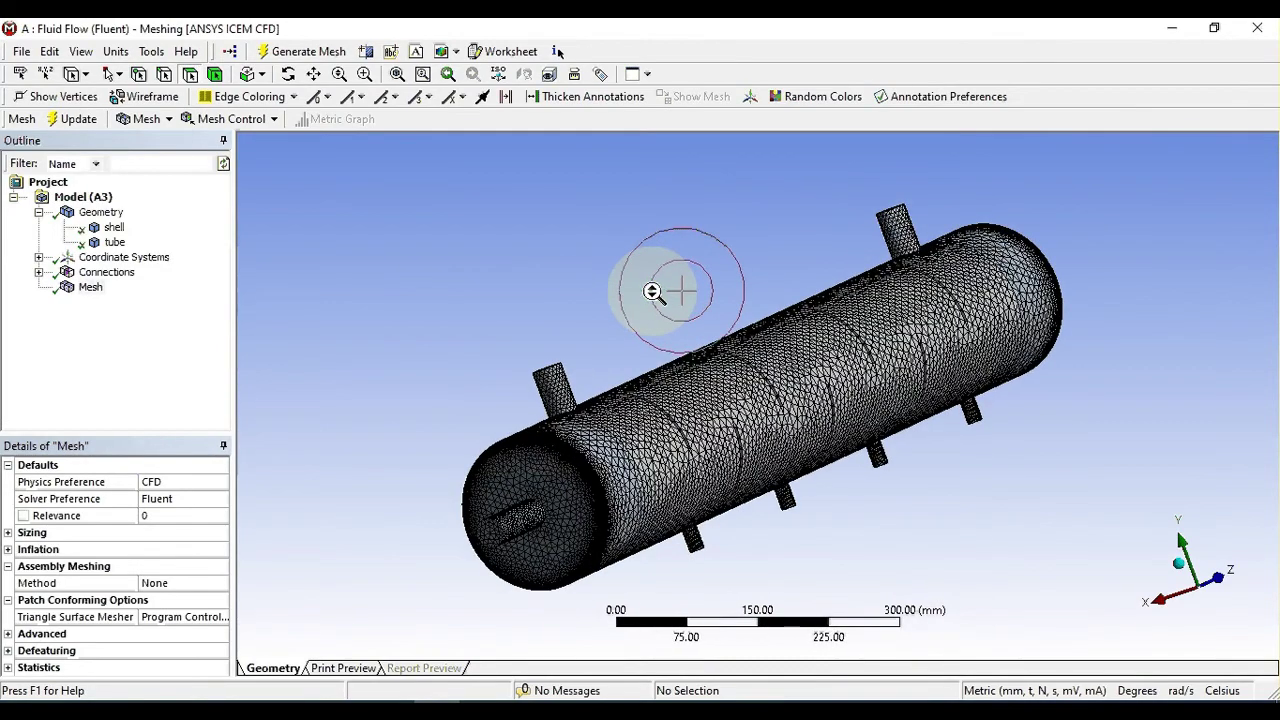
pyautogui.moveTo(654, 291); pyautogui.dragTo(717, 296, button='middle')
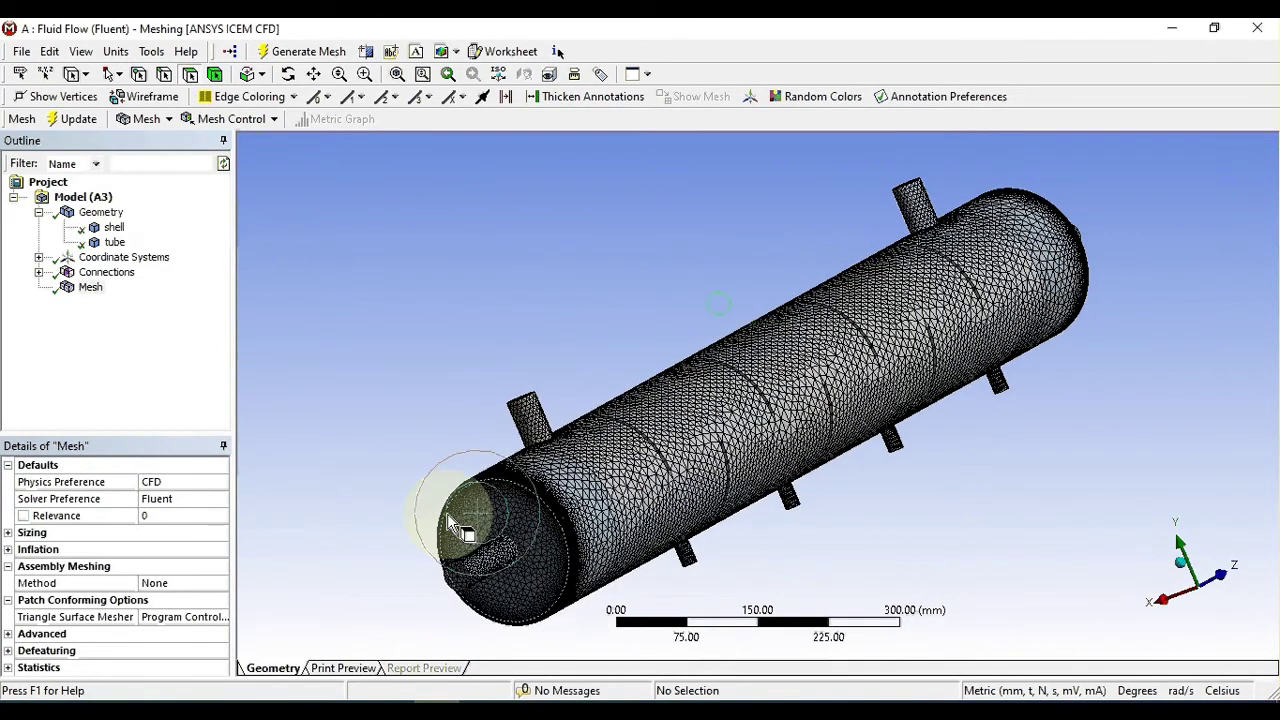
pyautogui.click(463, 590)
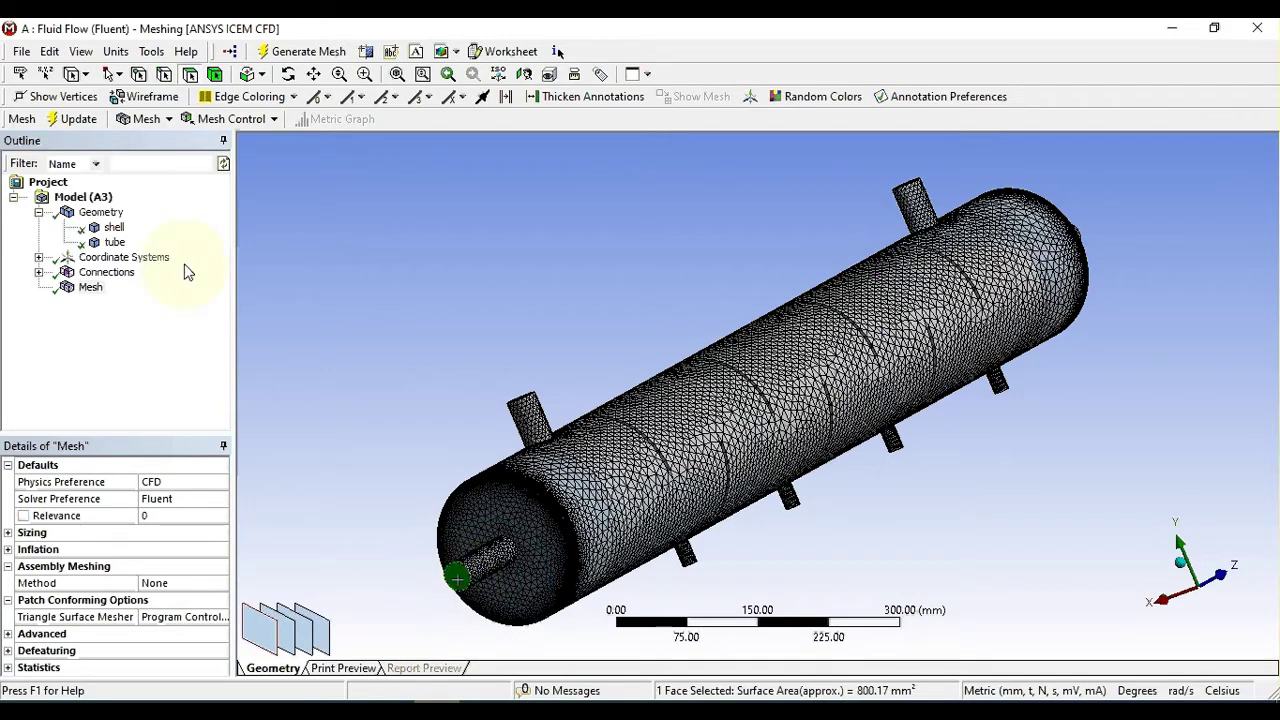
pyautogui.click(101, 212)
pyautogui.rightClick(457, 580)
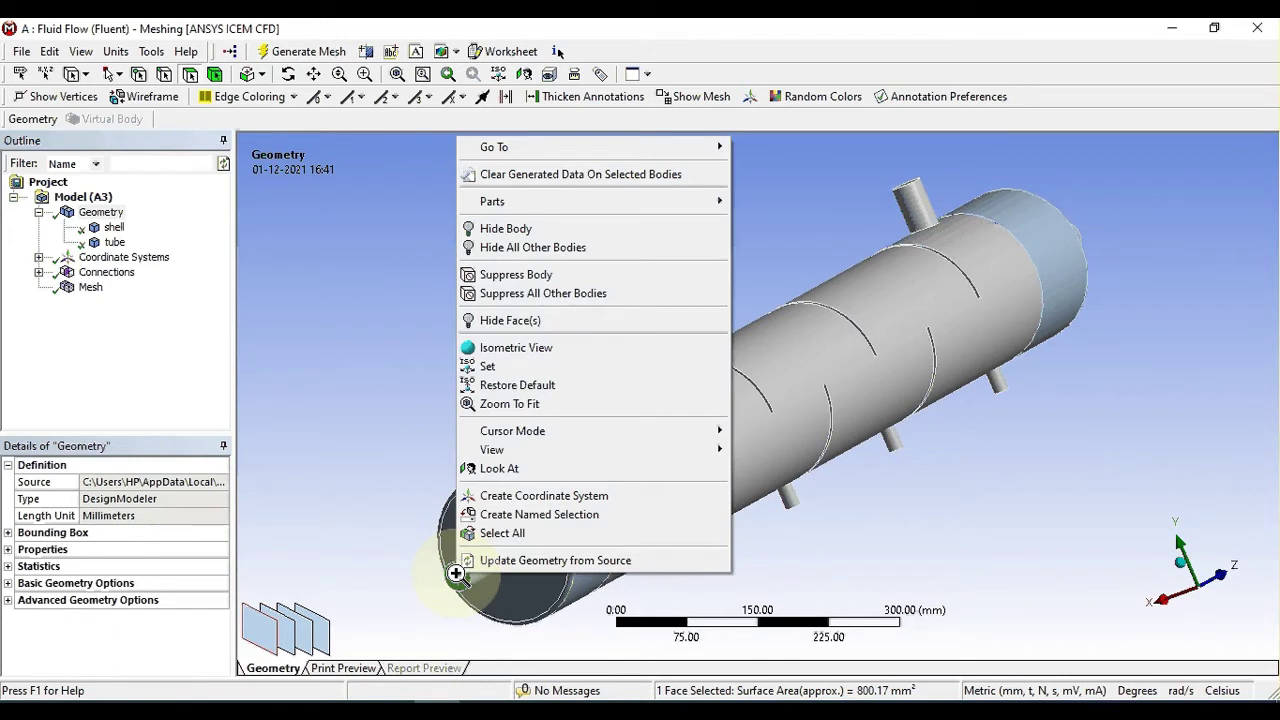
pyautogui.click(528, 513)
pyautogui.write('cold')
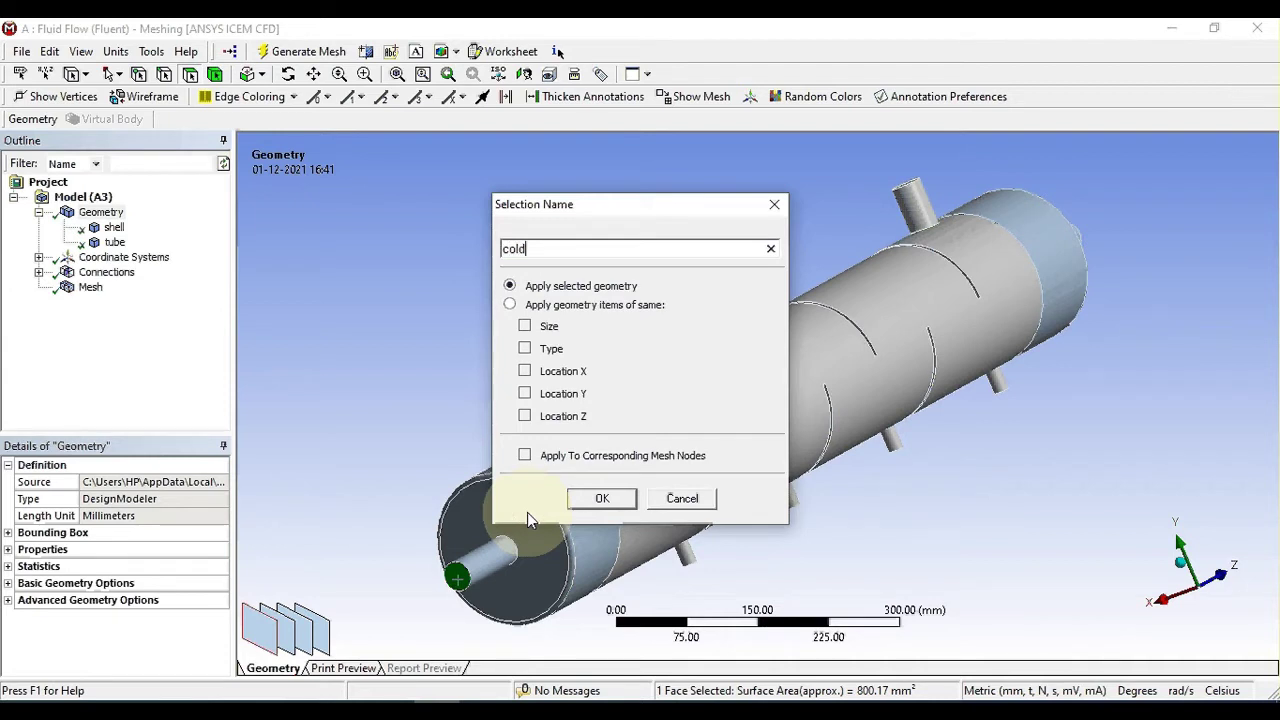
pyautogui.write('_in')
pyautogui.click(610, 498)
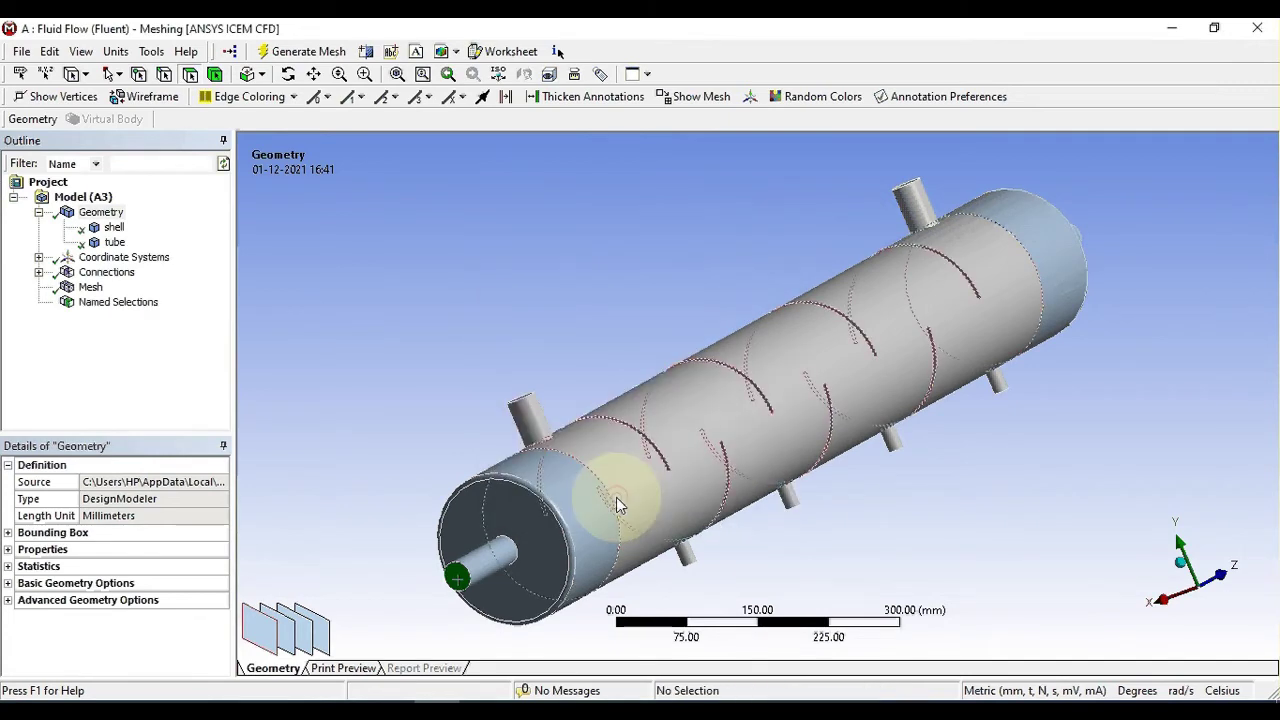
# Expand the named selections and check which face cold_in highlights on the model.
pyautogui.moveTo(1137, 263); pyautogui.dragTo(853, 287, button='middle')
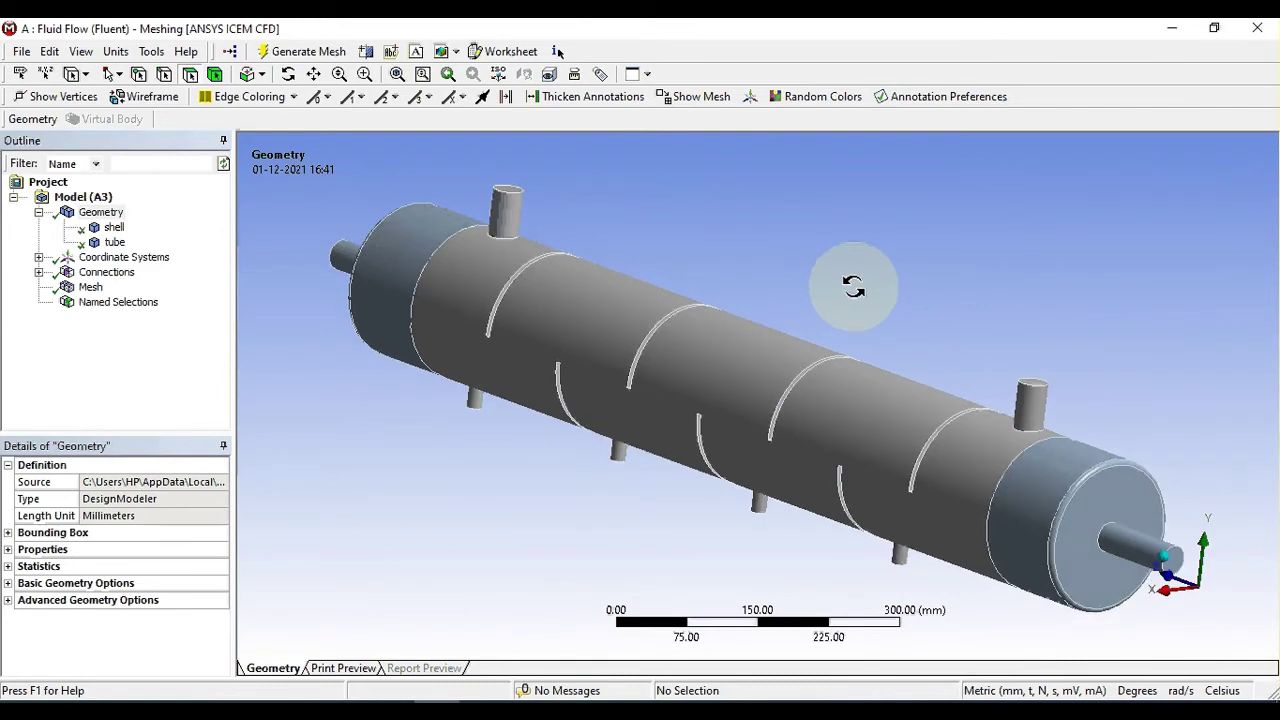
pyautogui.click(118, 302)
pyautogui.doubleClick(118, 302)
pyautogui.click(119, 317)
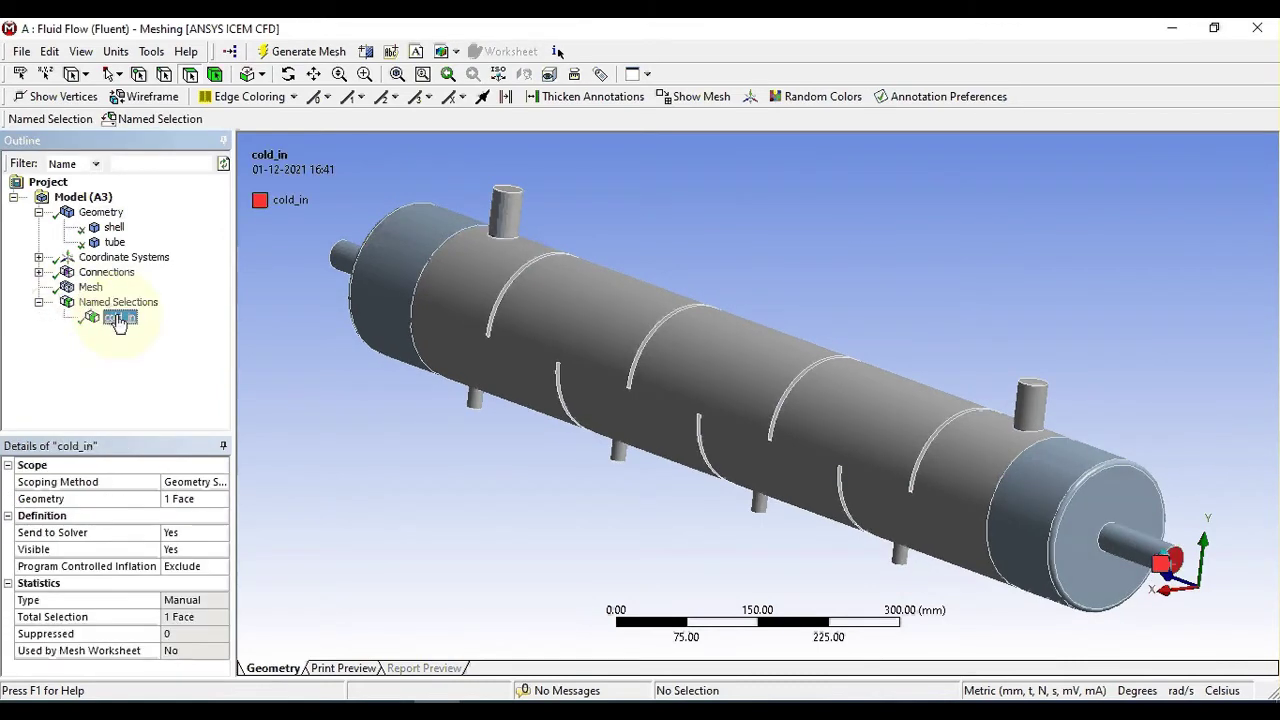
# Create a named selection cold_out from the end face of the axial pipe at the opposite end of the exchanger.
pyautogui.moveTo(520, 343); pyautogui.dragTo(977, 380, button='middle')
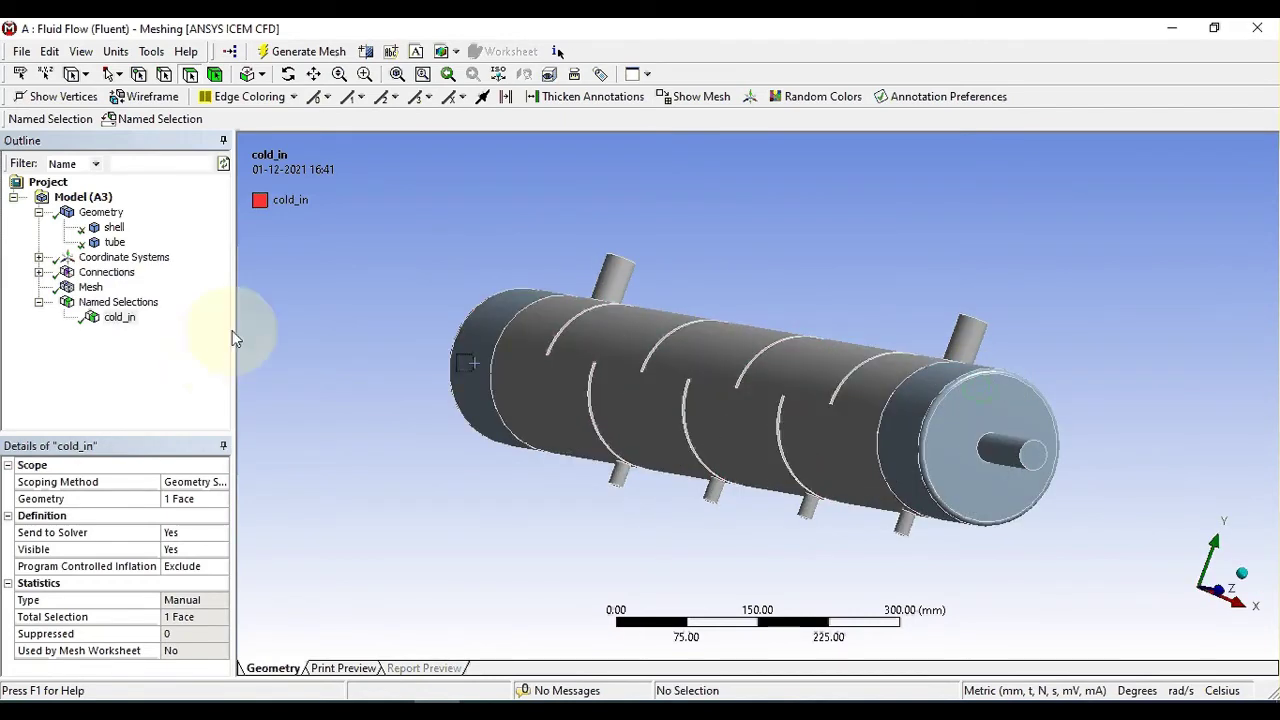
pyautogui.moveTo(477, 349); pyautogui.dragTo(1100, 443, button='middle')
pyautogui.click(1090, 440)
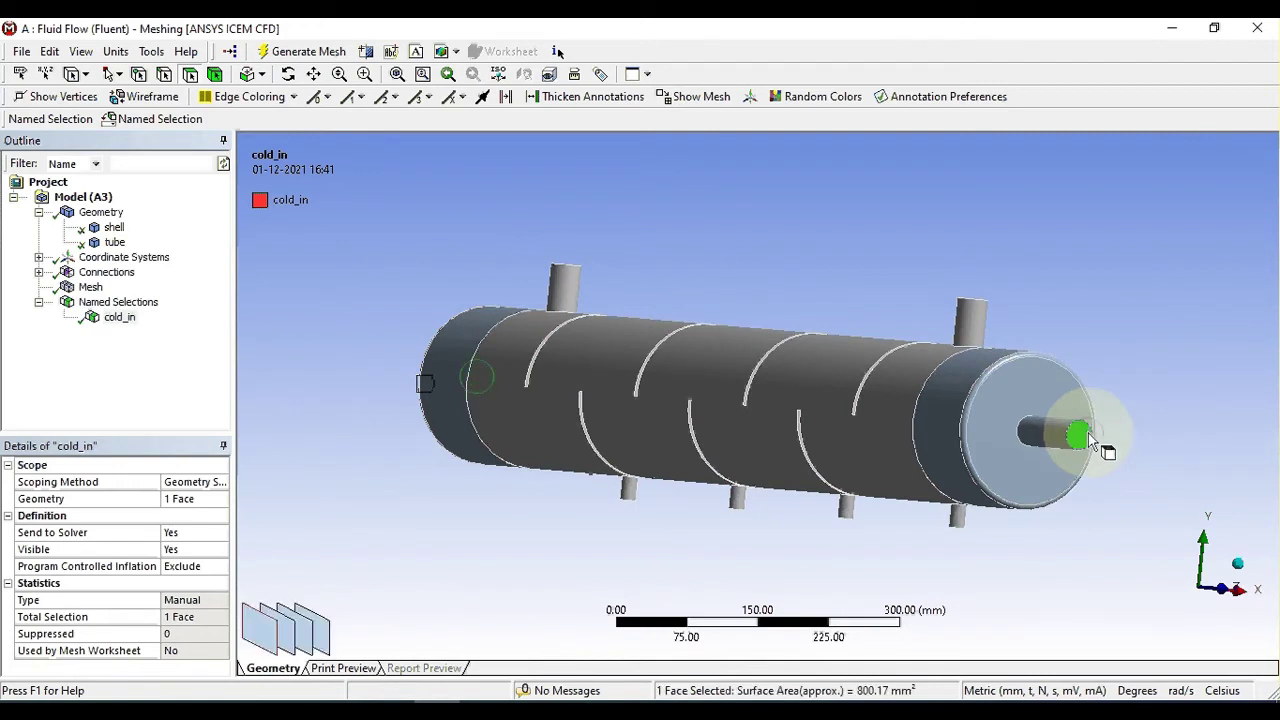
pyautogui.rightClick(1088, 438)
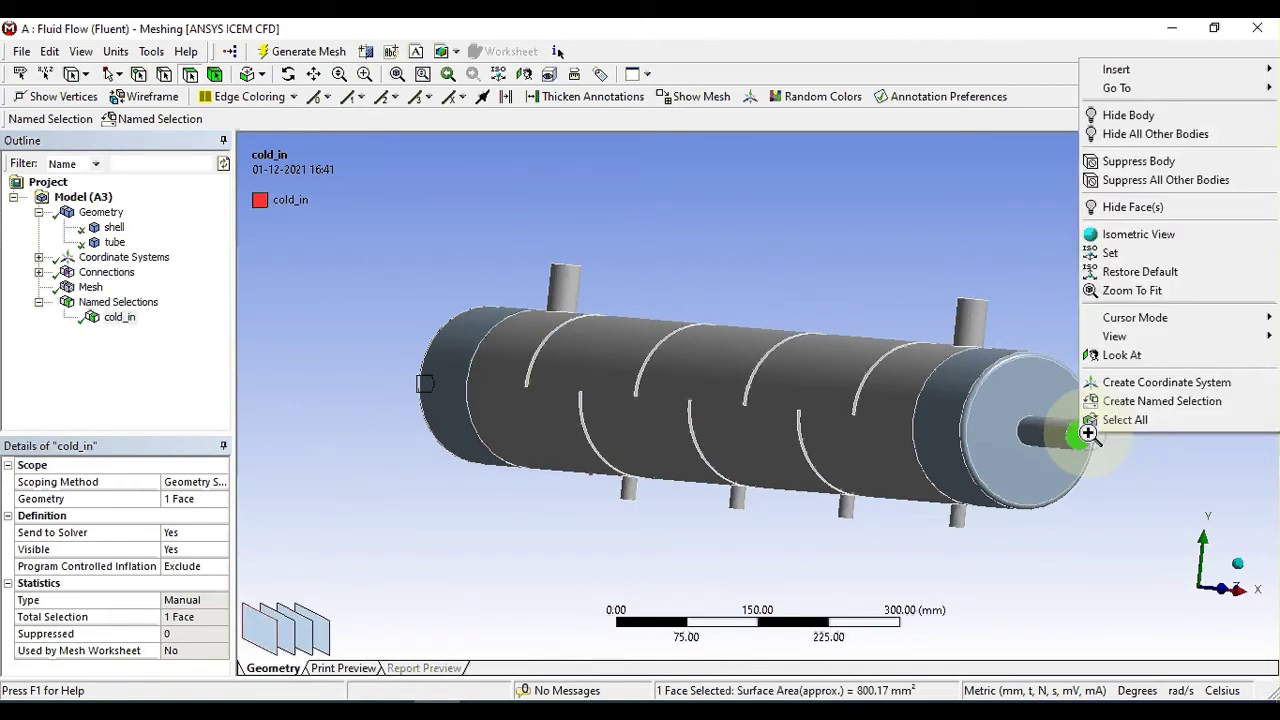
pyautogui.click(1148, 403)
pyautogui.write('cold')
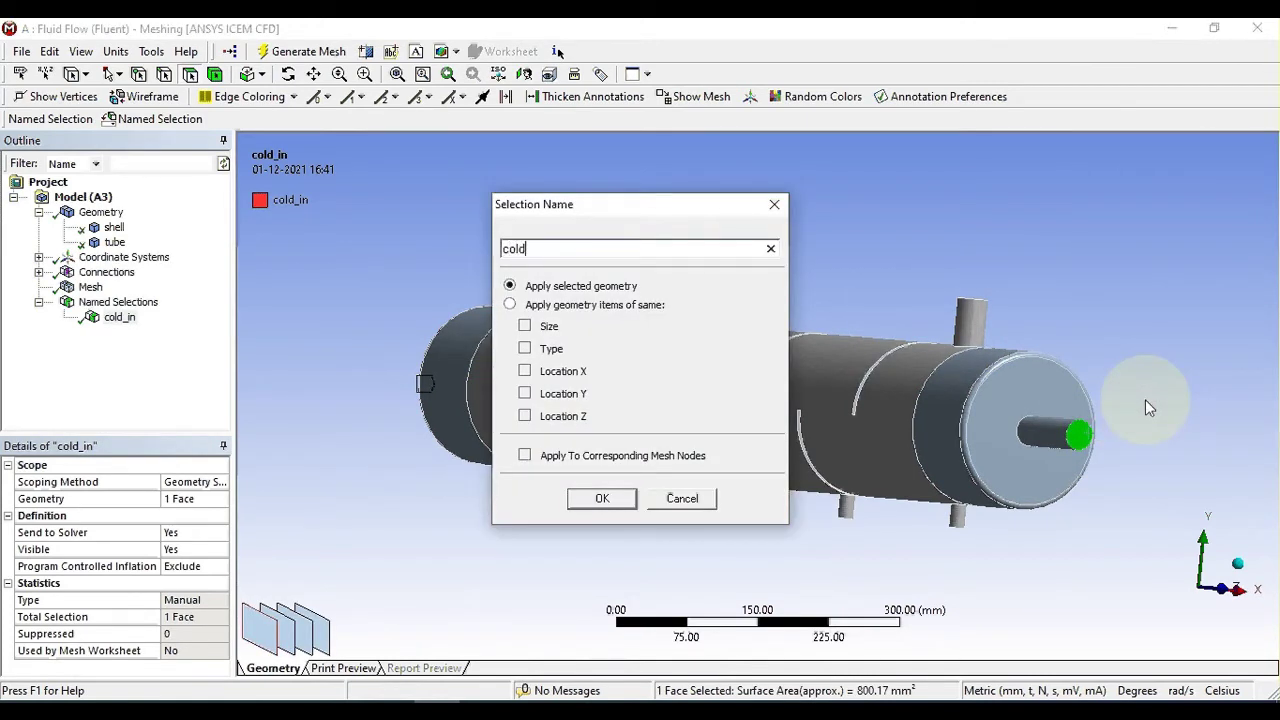
pyautogui.write('_out')
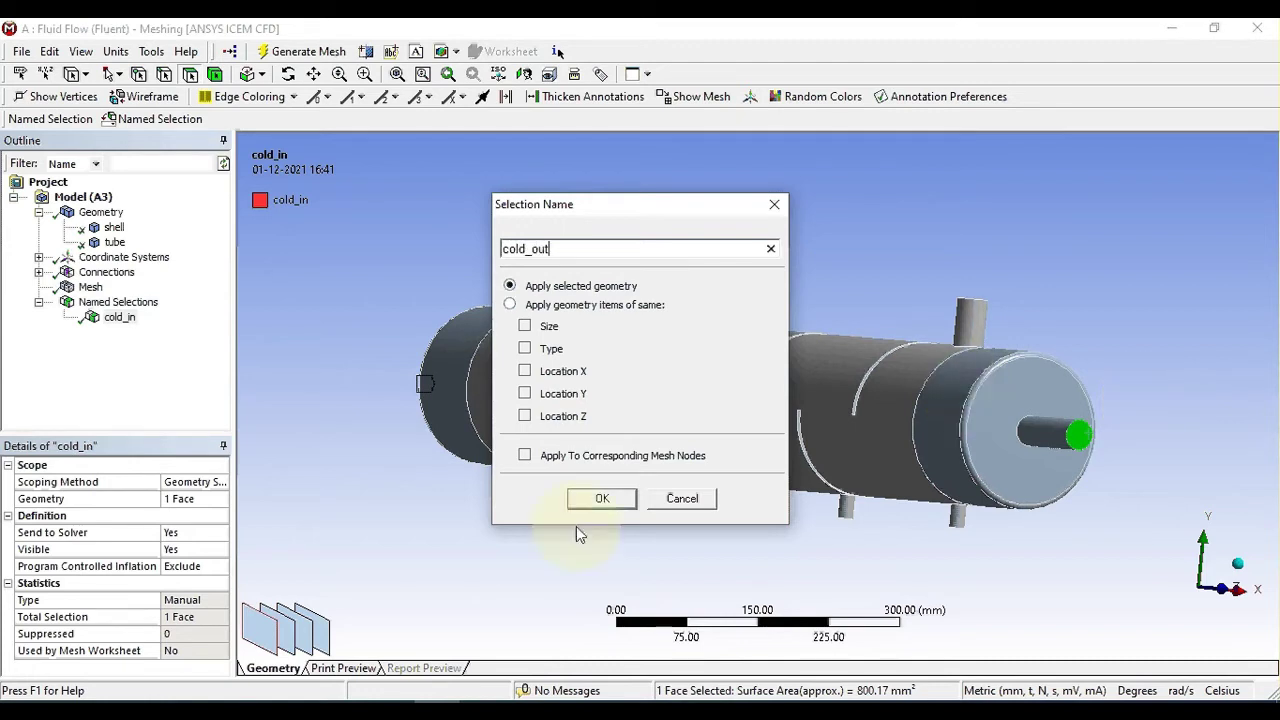
pyautogui.click(602, 500)
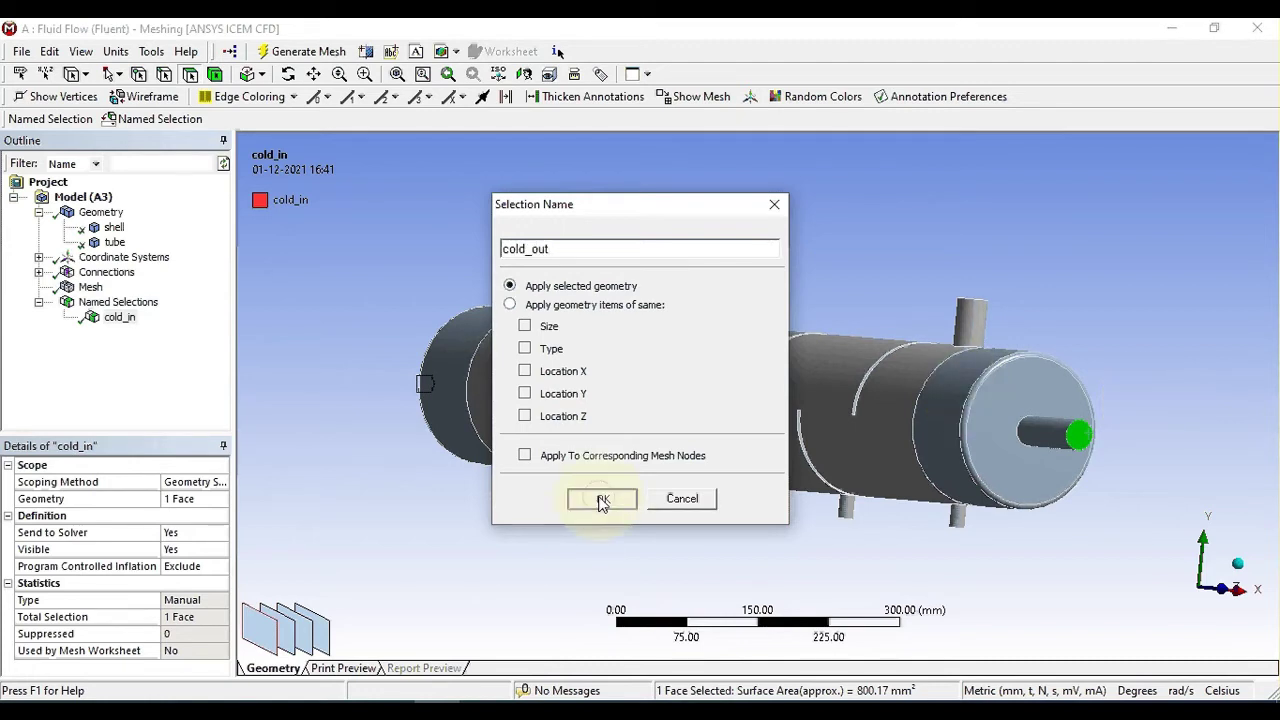
# Create a named selection hot_in1 from the end face of the large shell nozzle nearest the cold inlet.
pyautogui.moveTo(660, 245); pyautogui.dragTo(786, 306, button='middle')
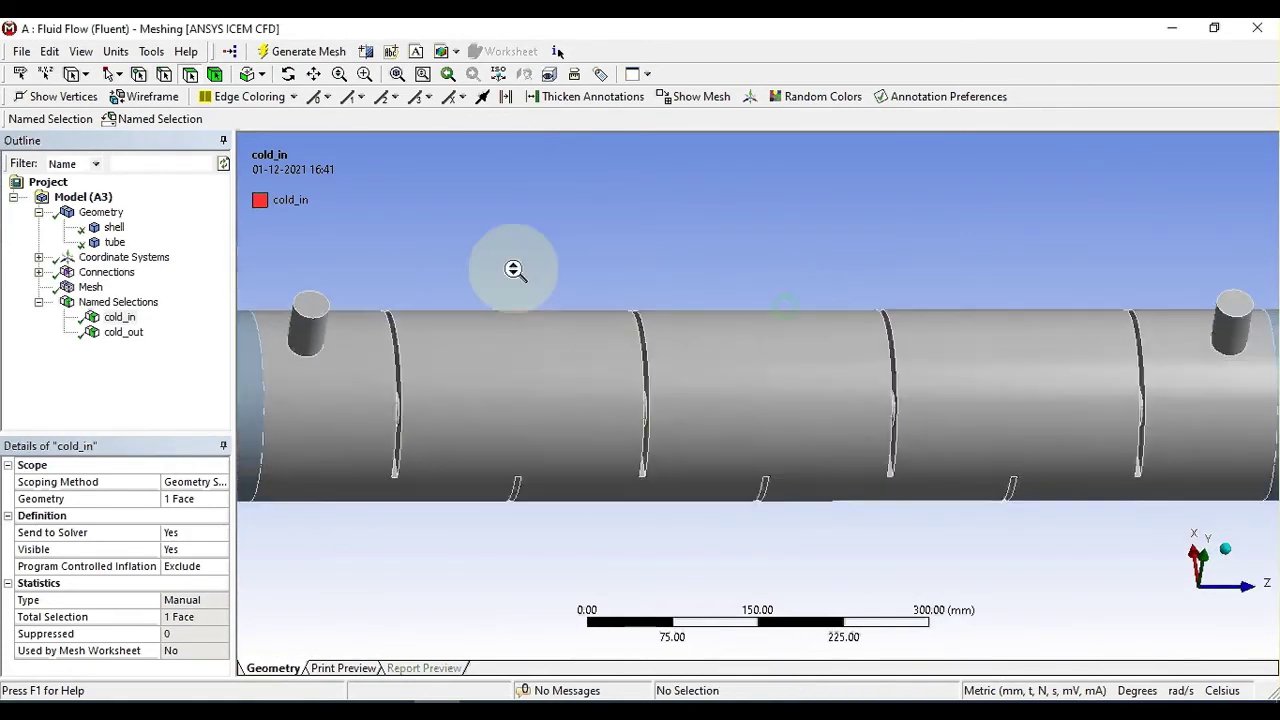
pyautogui.scroll(-5, 517, 271)
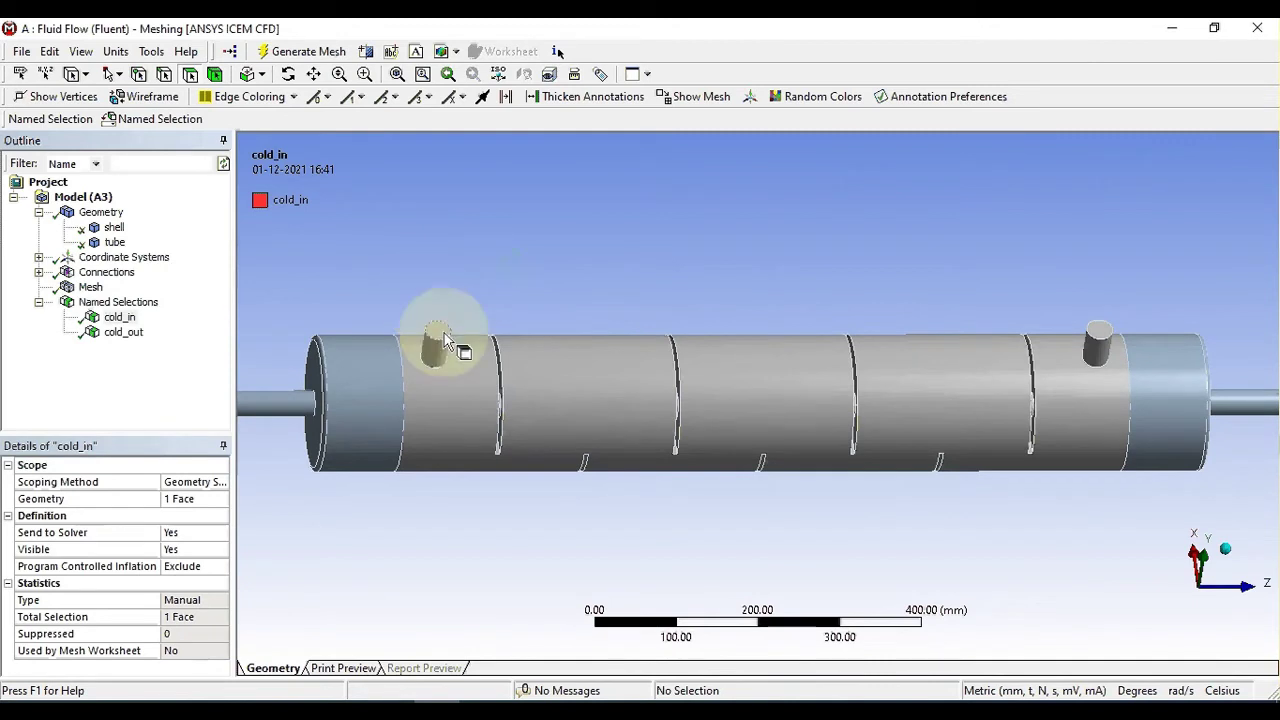
pyautogui.click(440, 332)
pyautogui.rightClick(443, 333)
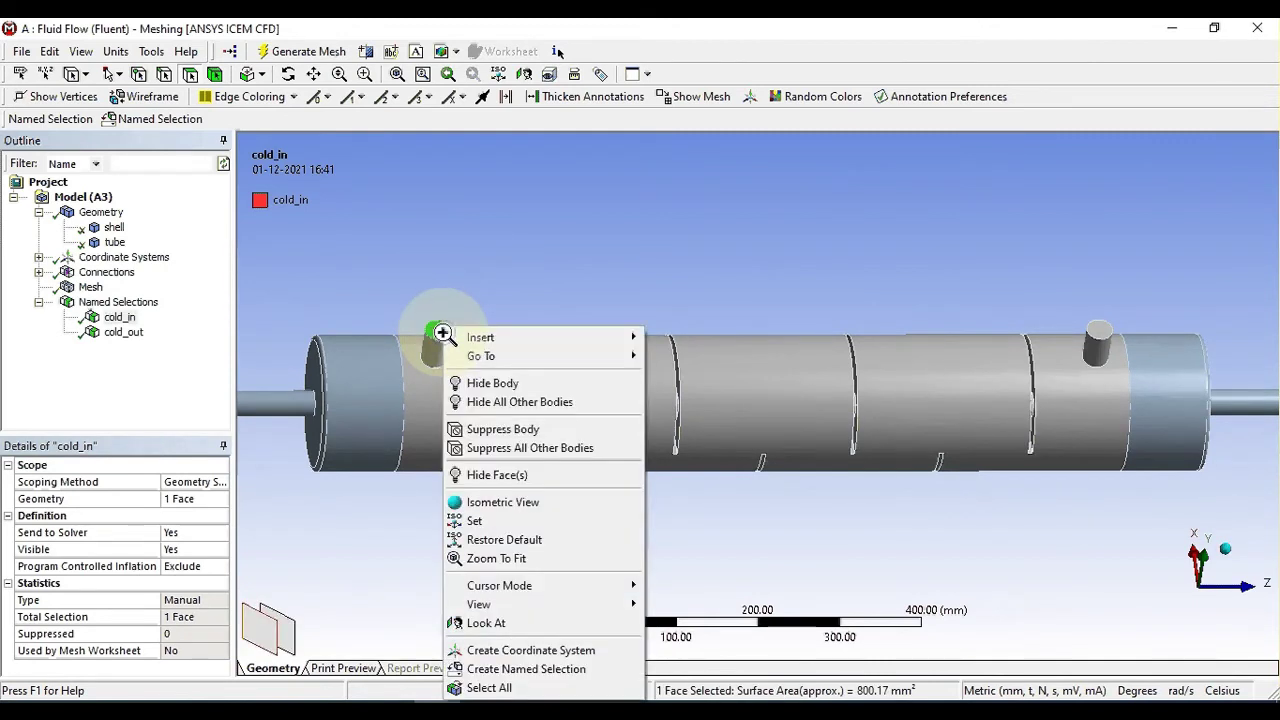
pyautogui.click(561, 669)
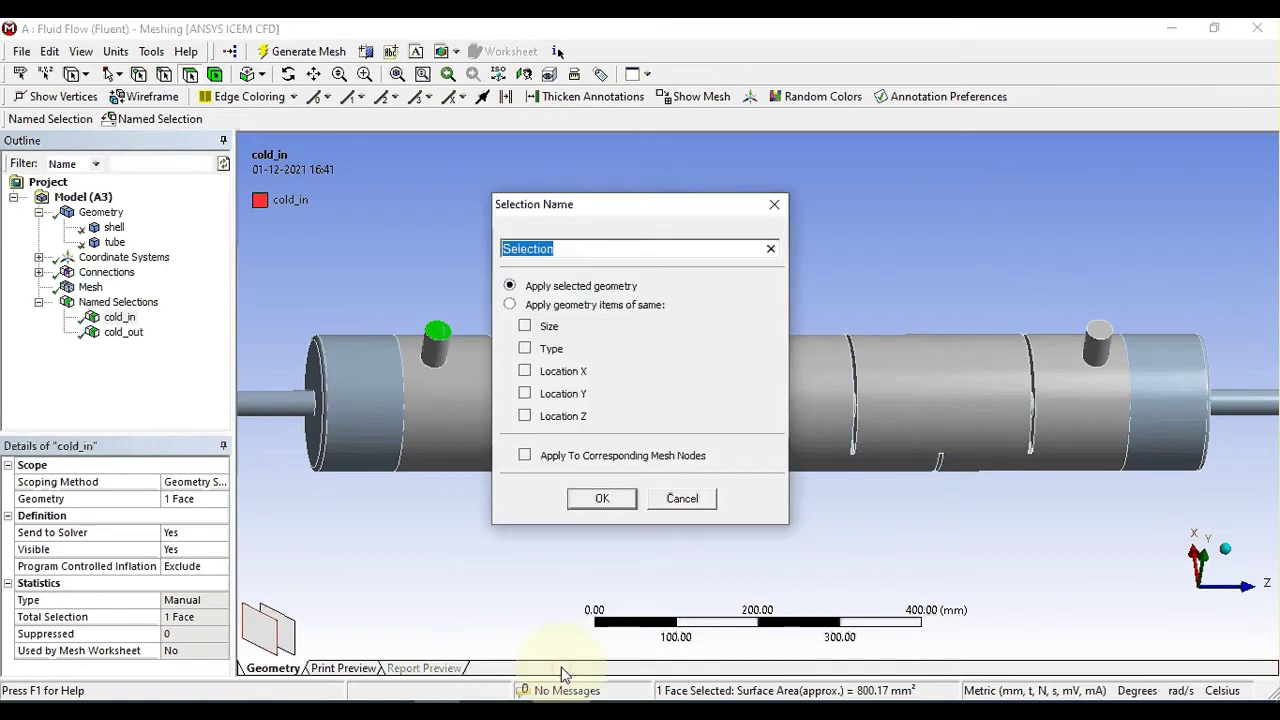
pyautogui.write('hot')
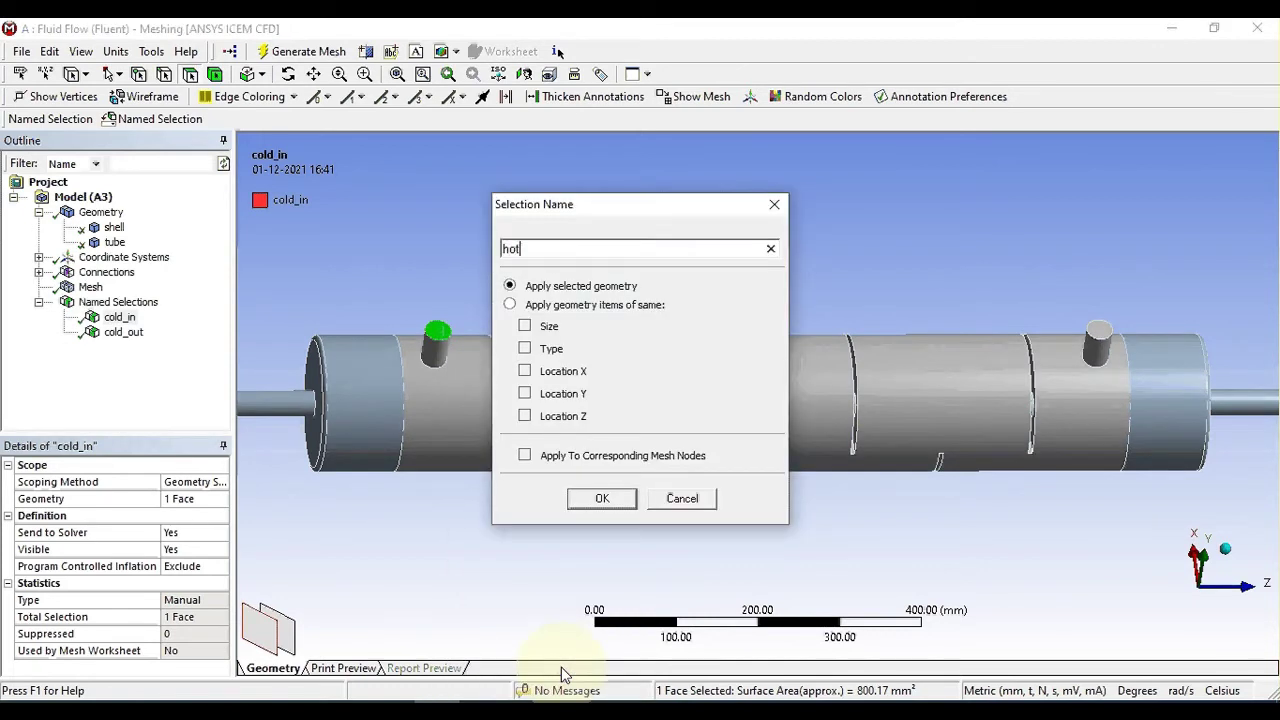
pyautogui.write('_in1')
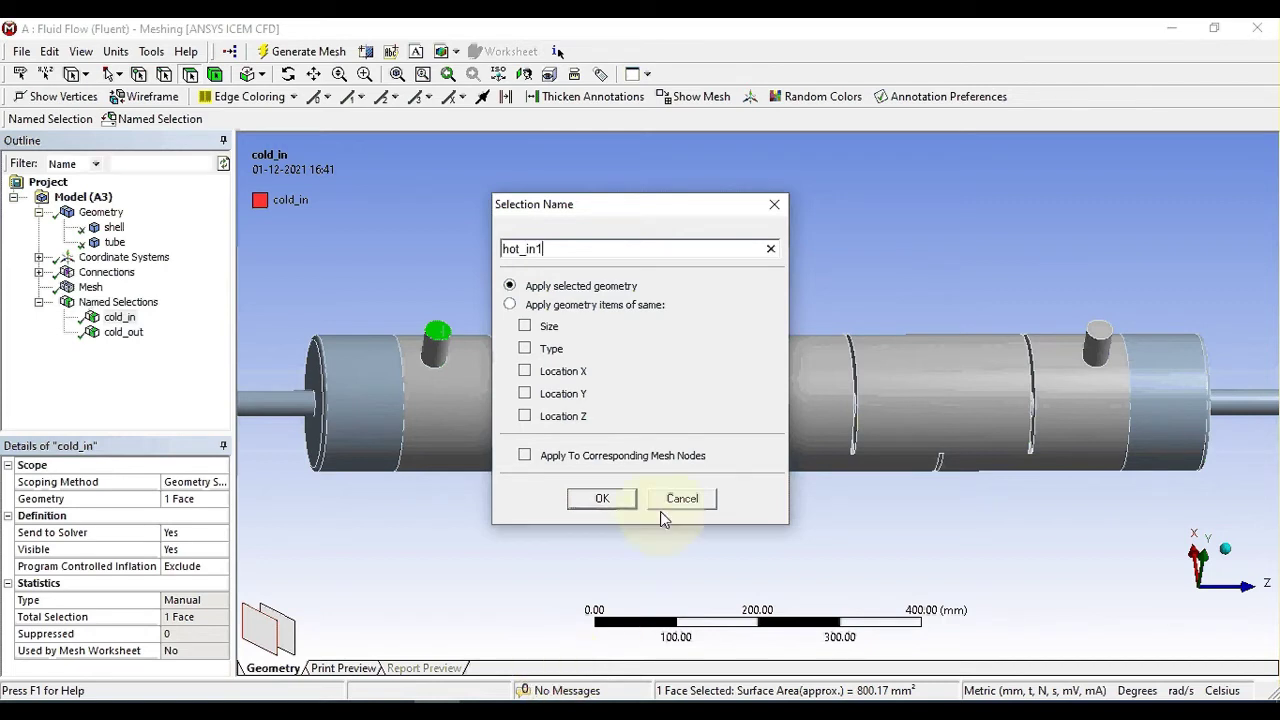
pyautogui.click(604, 500)
# Create a named selection hot_in2 from the end face of the large shell nozzle nearest the cold outlet.
pyautogui.moveTo(848, 500); pyautogui.dragTo(749, 480, button='middle')
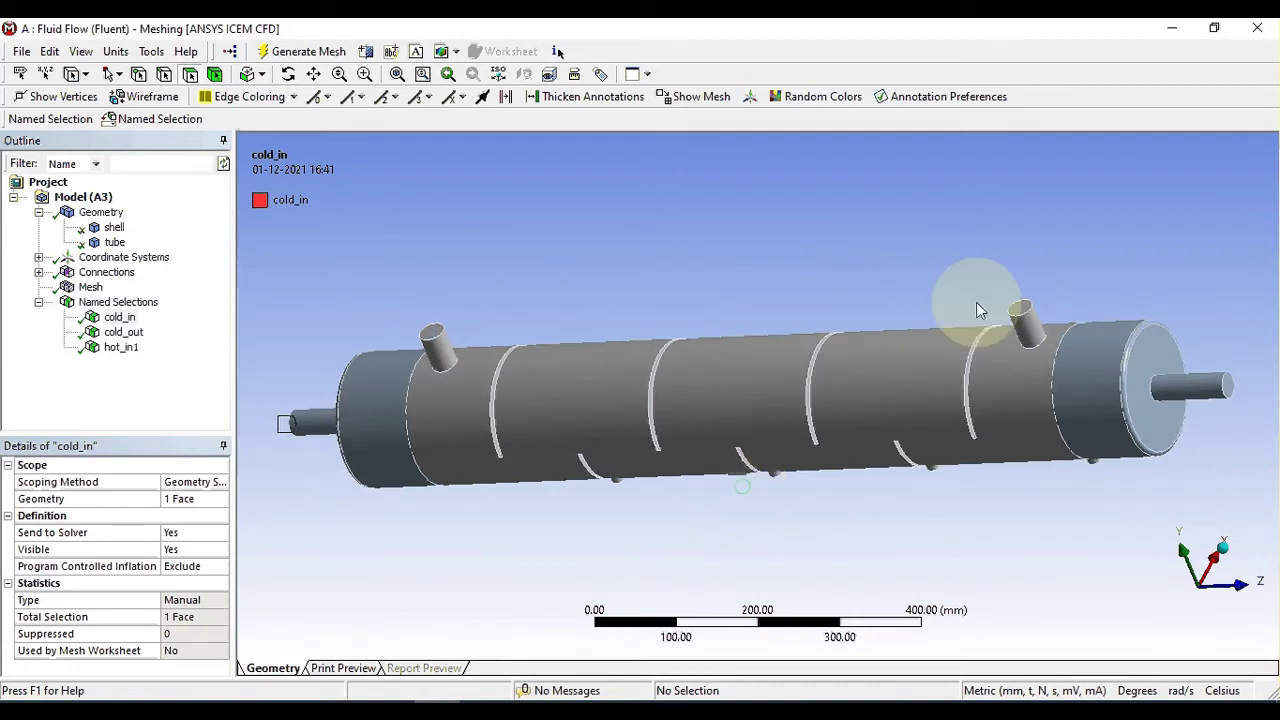
pyautogui.click(1022, 310)
pyautogui.rightClick(1024, 310)
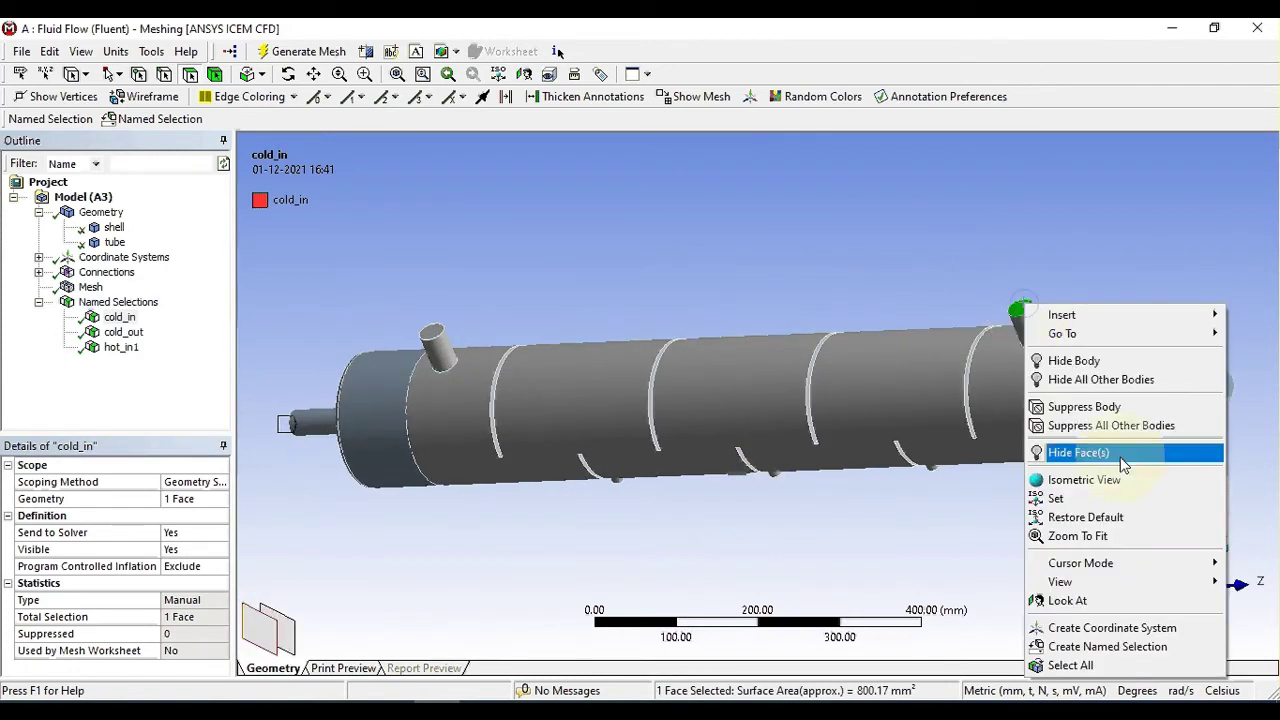
pyautogui.click(1090, 647)
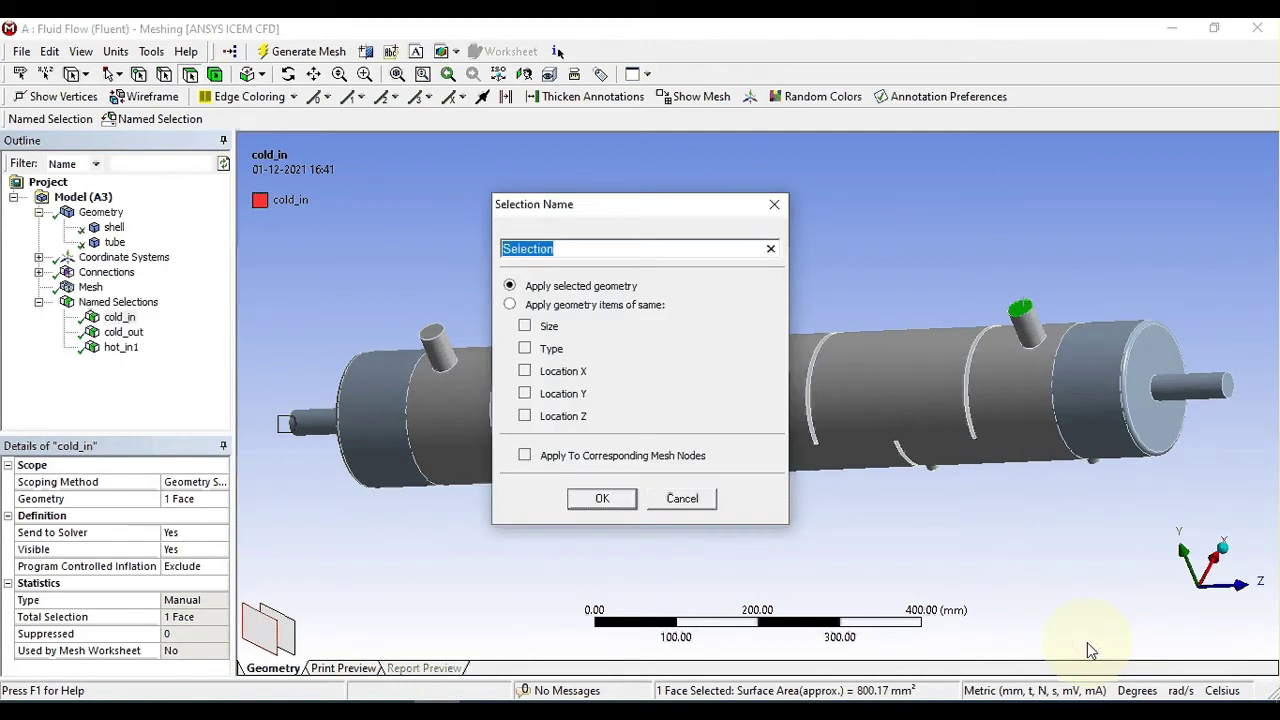
pyautogui.write('hot_in2')
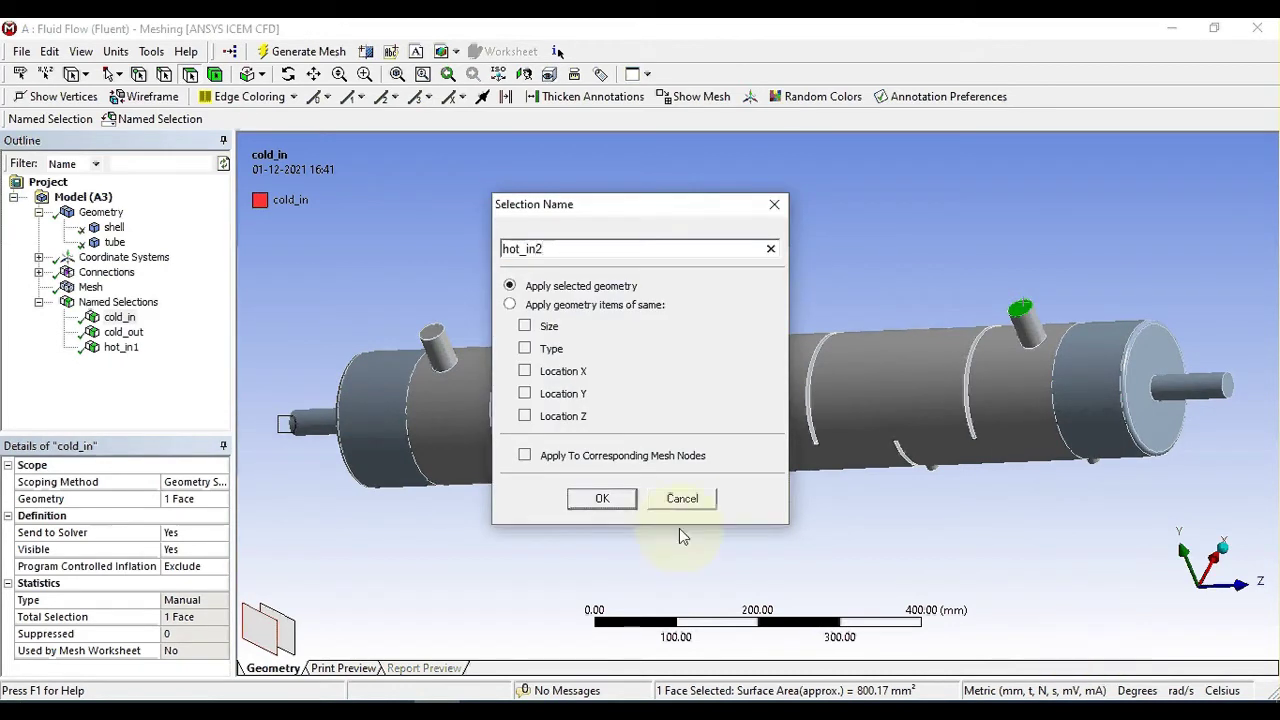
pyautogui.click(601, 497)
# Create a named selection hot_out1 from the end face of the small underside shell nozzle nearest the cold inlet.
pyautogui.moveTo(595, 538); pyautogui.dragTo(593, 385, button='middle')
pyautogui.scroll(3, 590, 456)
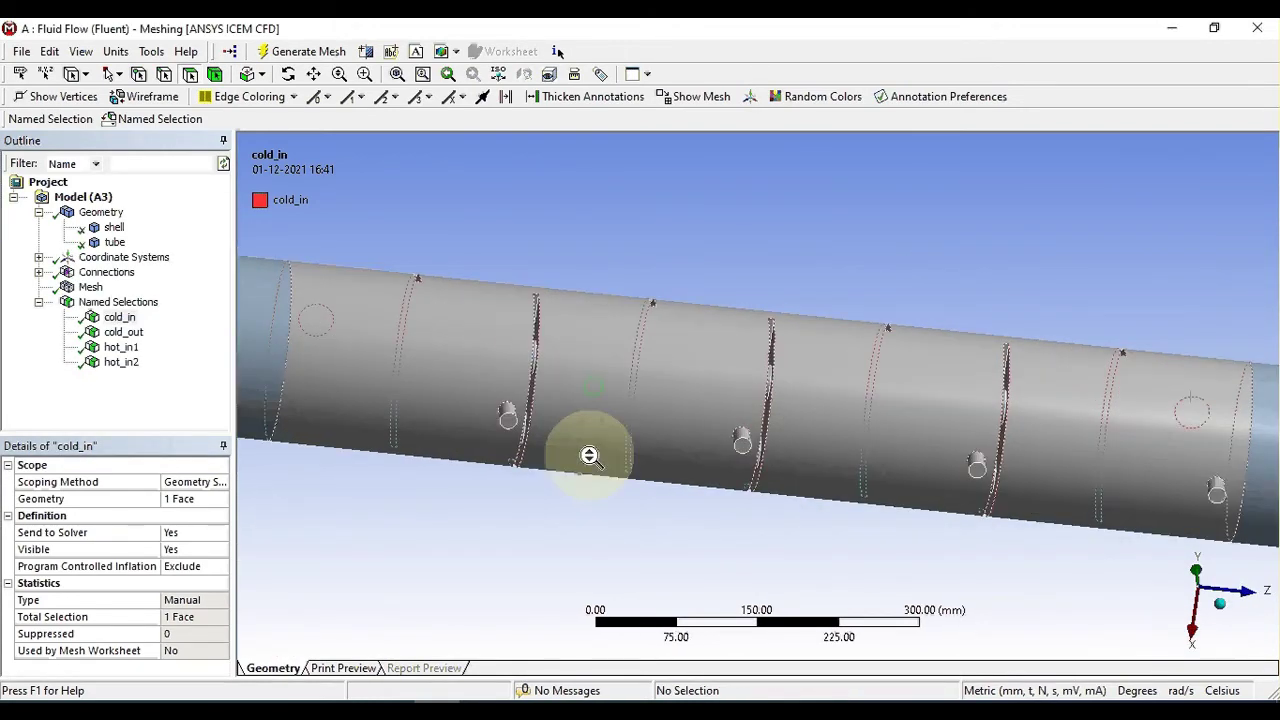
pyautogui.rightClick(510, 424)
pyautogui.click(557, 390)
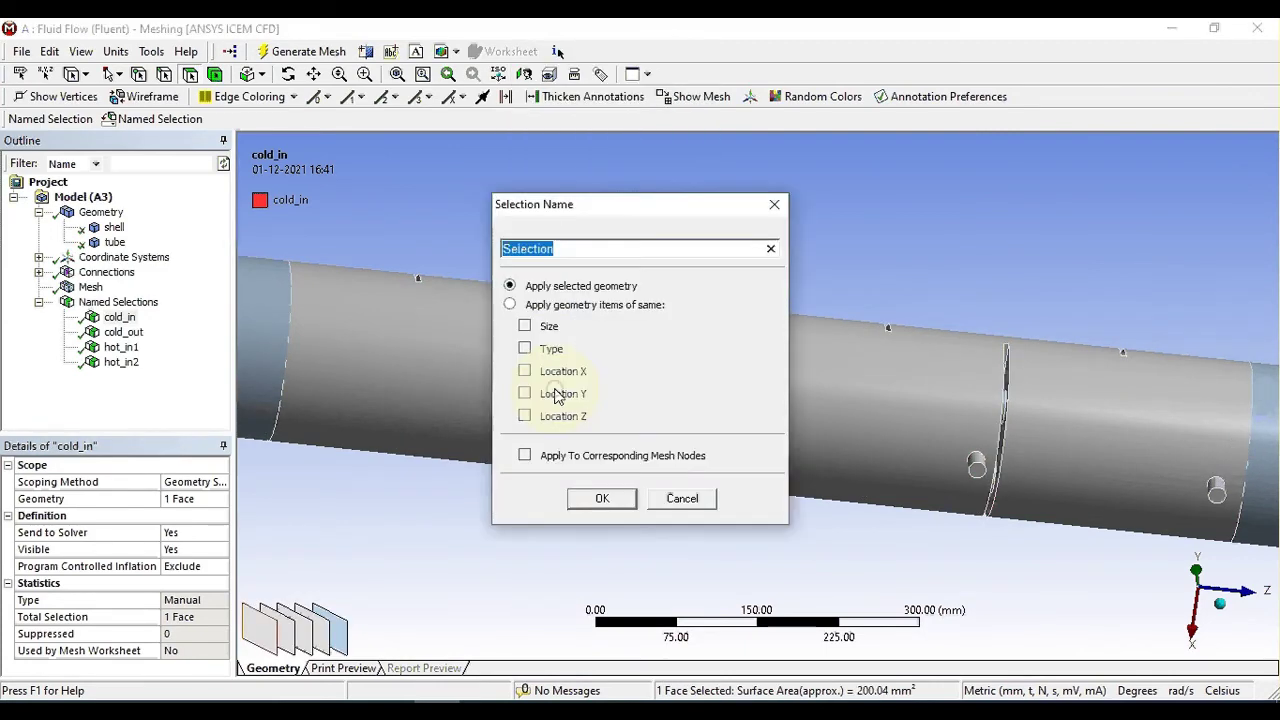
pyautogui.write('hot')
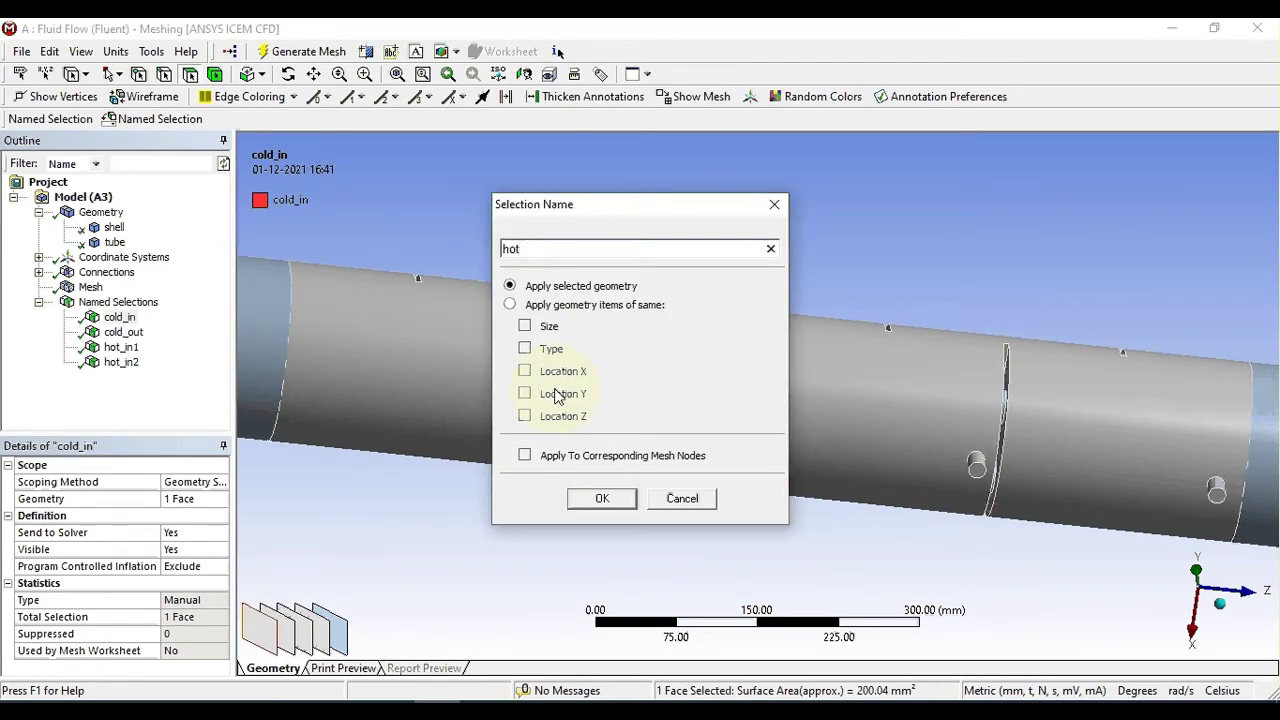
pyautogui.write('_out1')
pyautogui.click(604, 500)
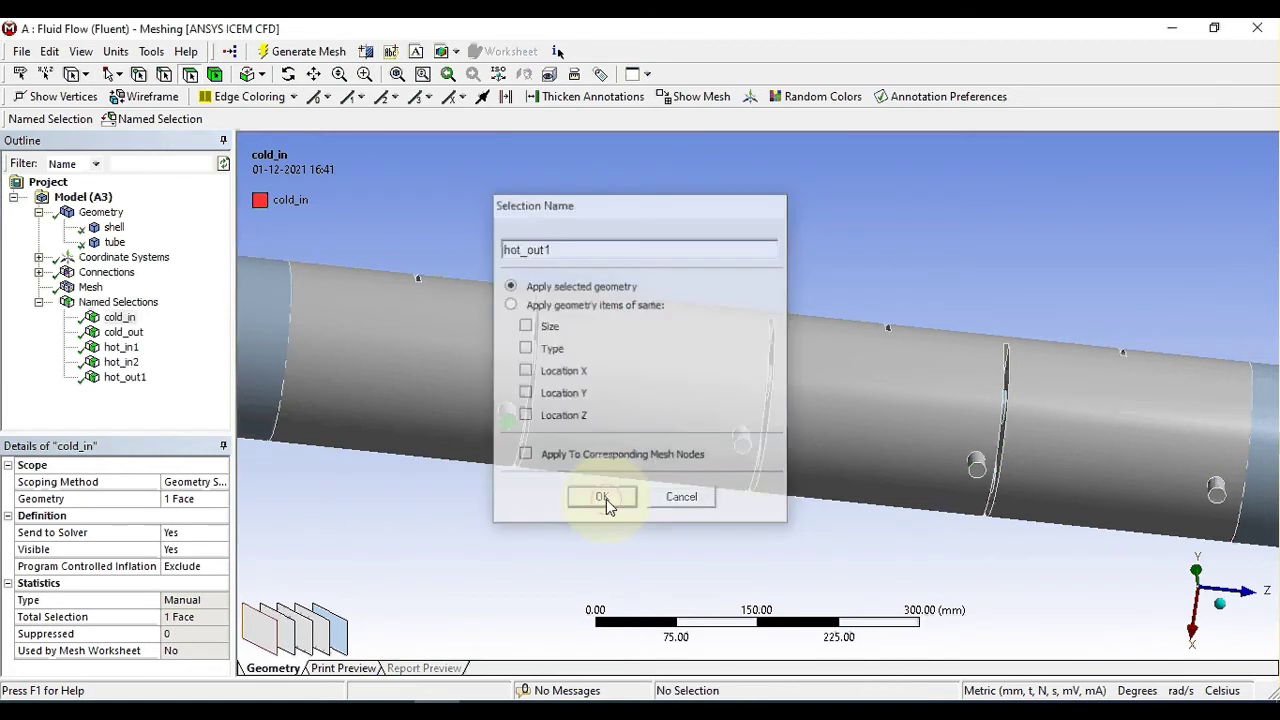
# Create a named selection hot_out2 from the end face of the second small underside shell nozzle counted from the cold inlet.
pyautogui.click(745, 450)
pyautogui.rightClick(745, 450)
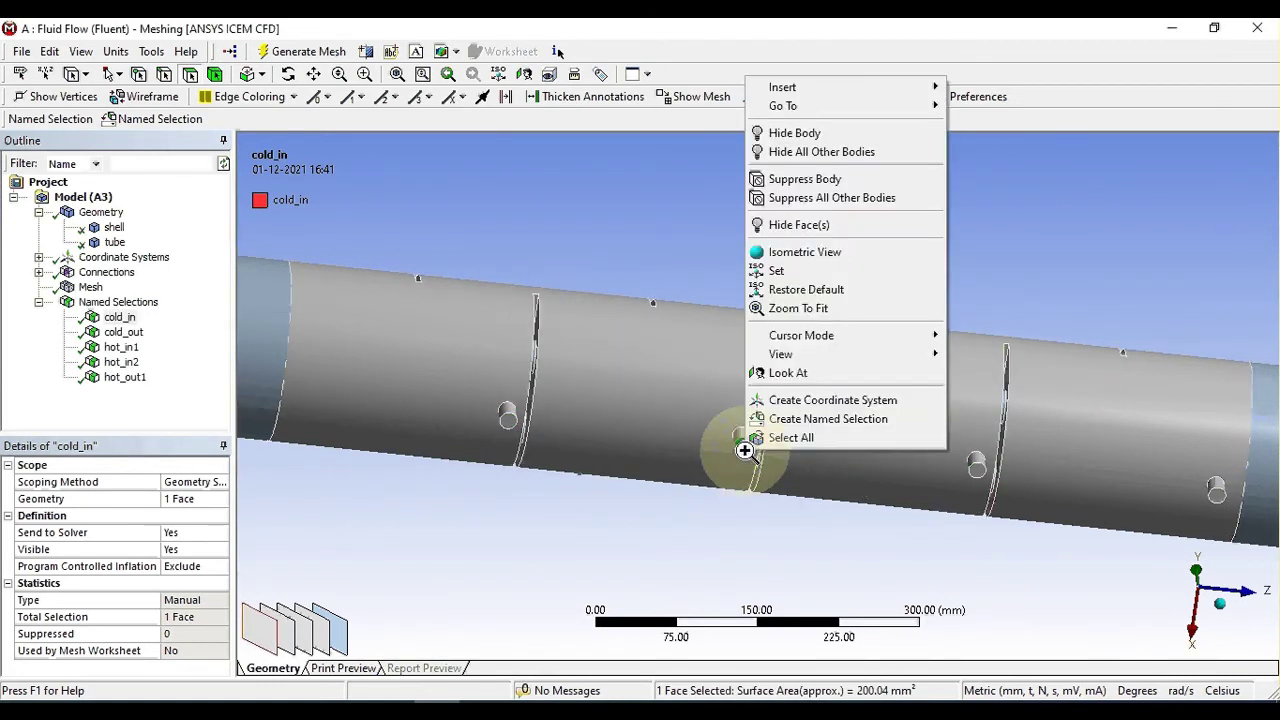
pyautogui.click(771, 418)
pyautogui.write('h')
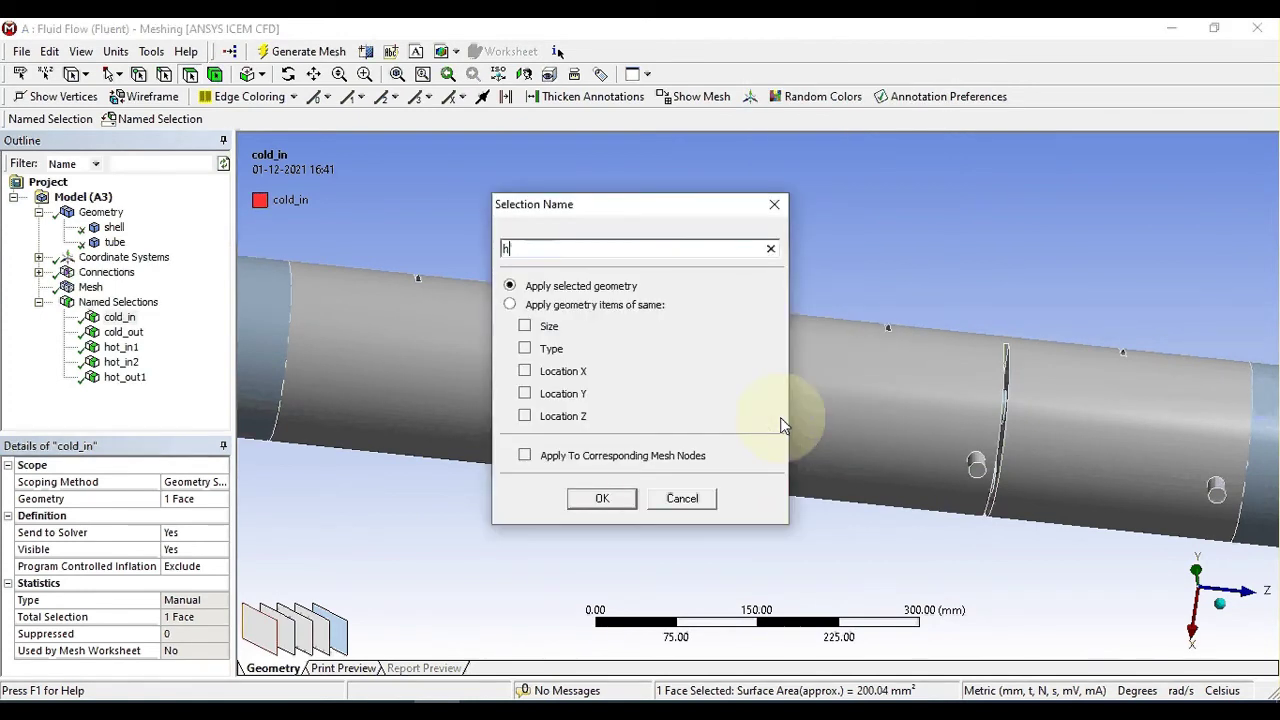
pyautogui.write('ot_out2')
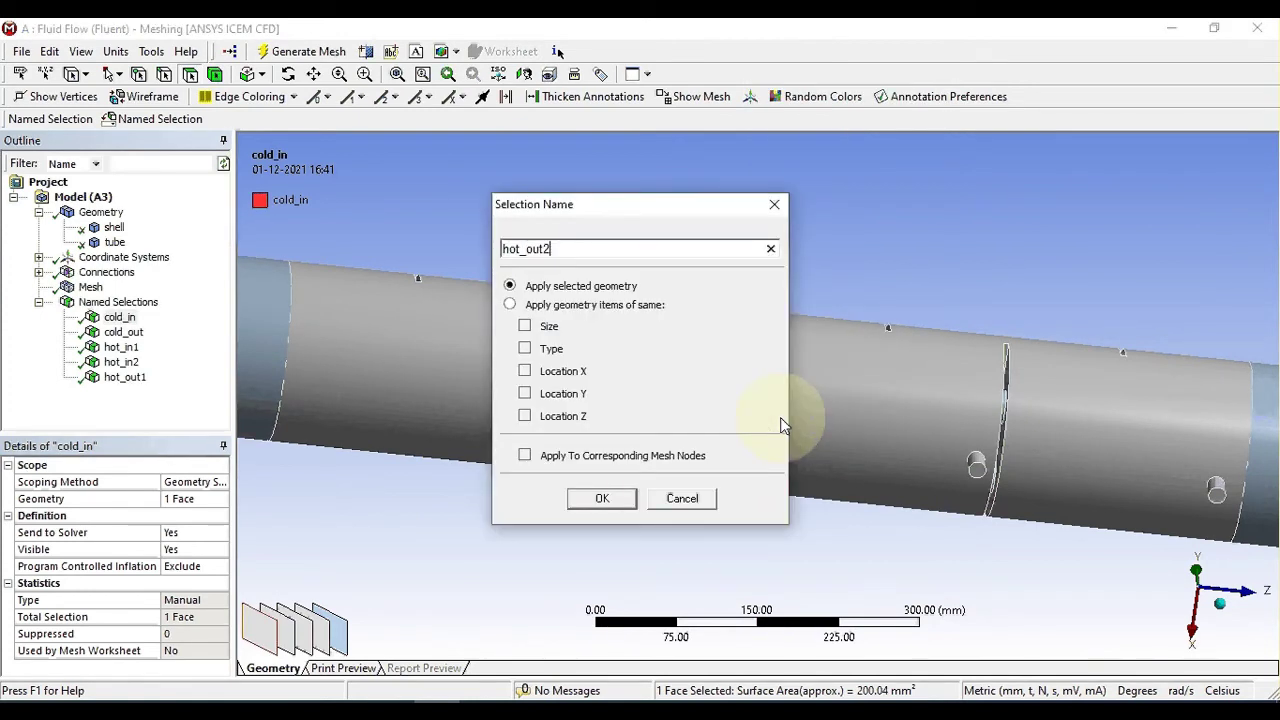
pyautogui.click(605, 498)
# Create a named selection hot_out3 from the end face of the third small underside shell nozzle counted from the cold inlet.
pyautogui.click(977, 468)
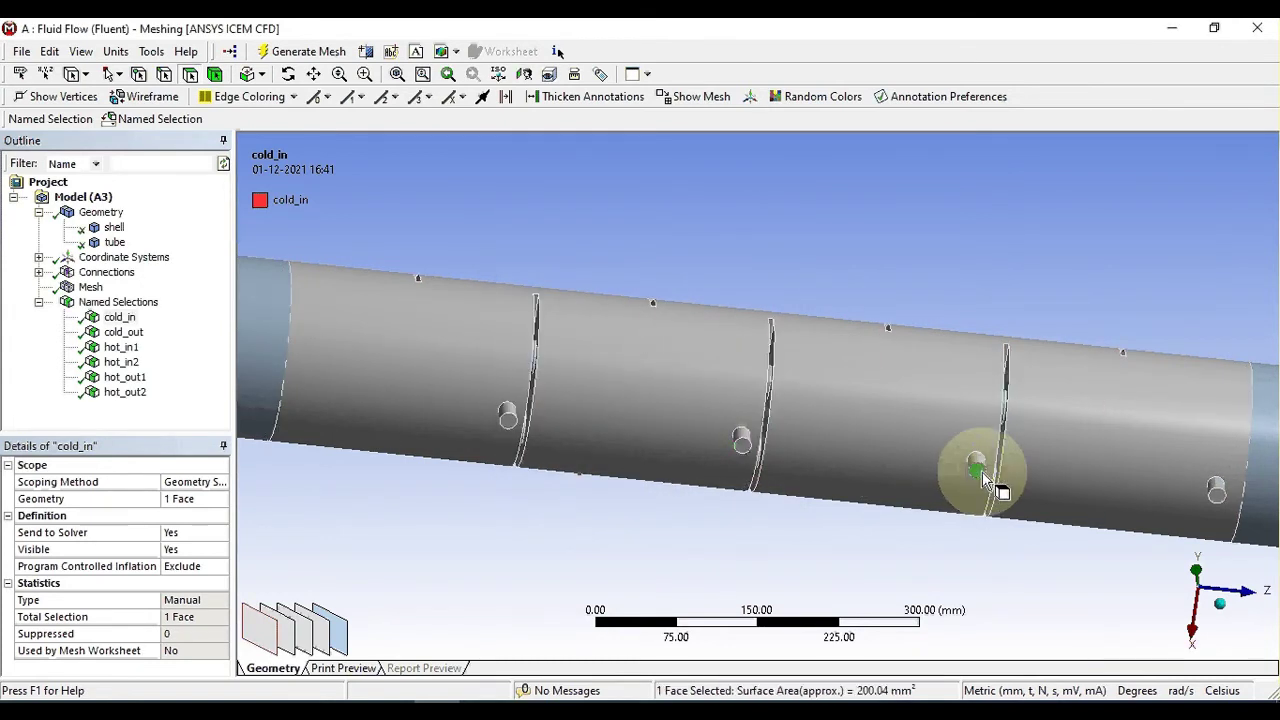
pyautogui.rightClick(981, 471)
pyautogui.click(1022, 441)
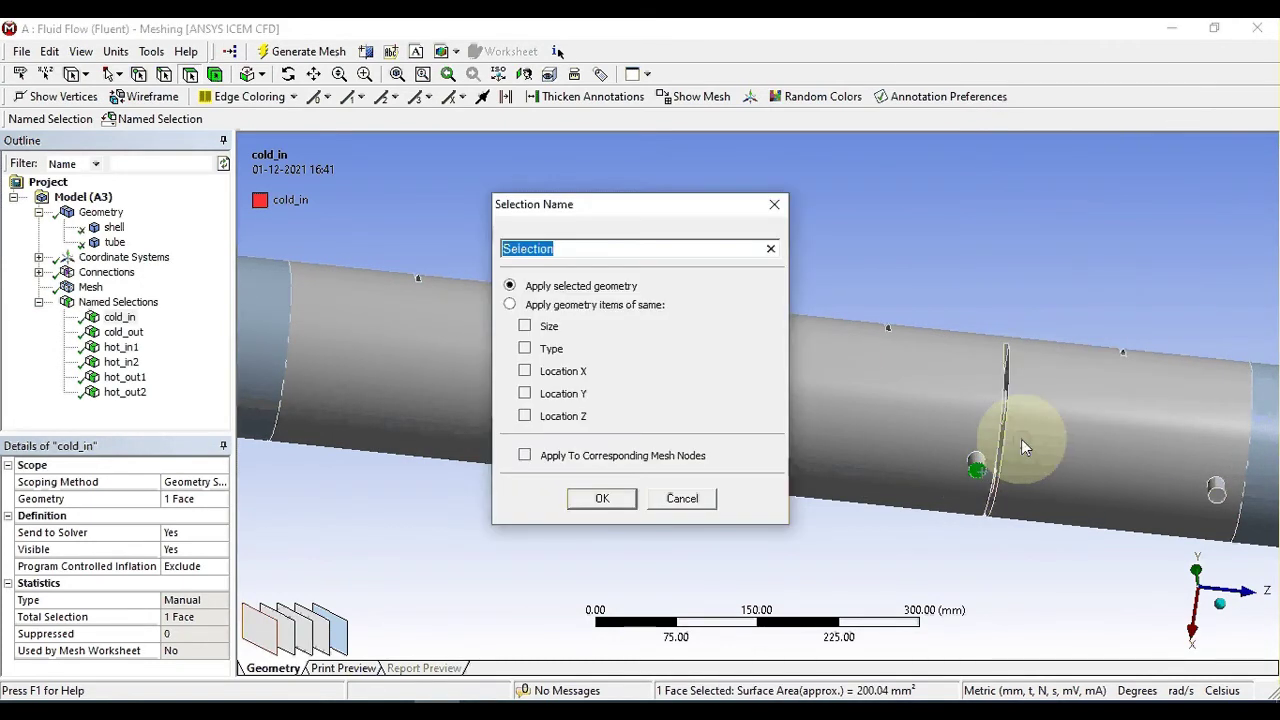
pyautogui.write('hot')
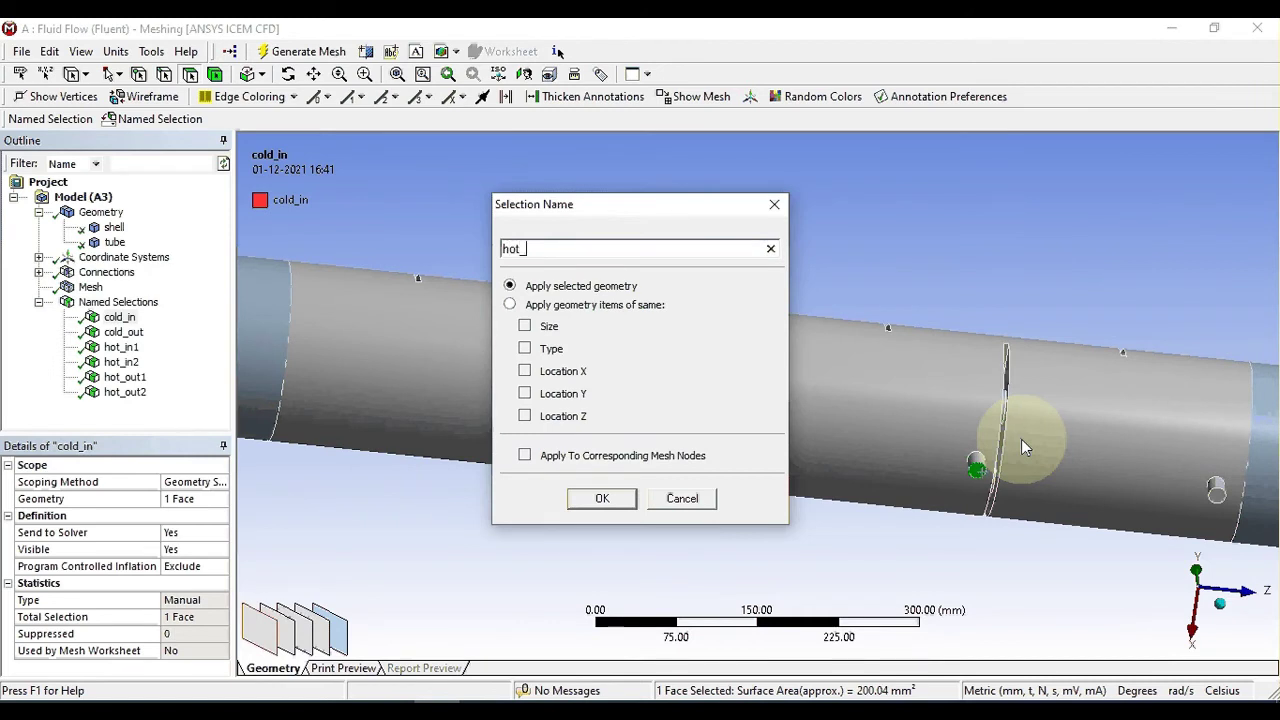
pyautogui.write('_out3')
pyautogui.click(619, 508)
# Create a named selection hot_out4 from the end face of the small underside shell nozzle nearest the cold outlet.
pyautogui.click(1237, 517)
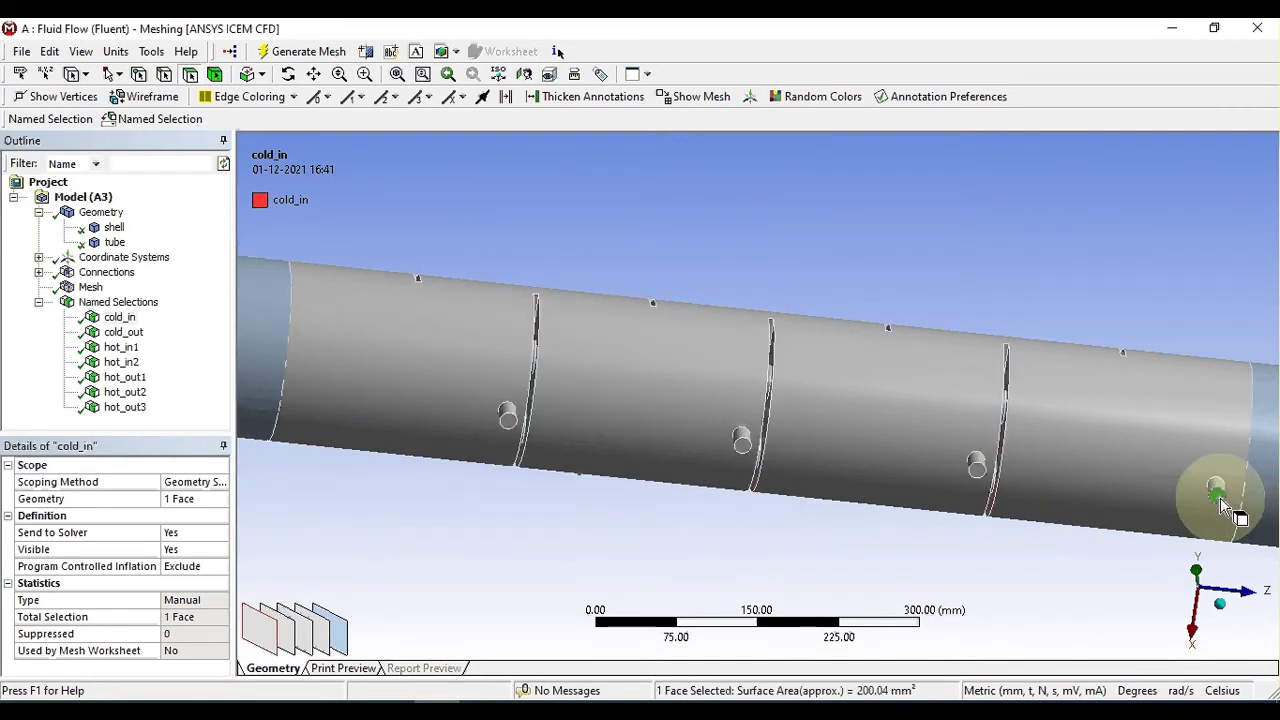
pyautogui.rightClick(1220, 498)
pyautogui.click(1182, 467)
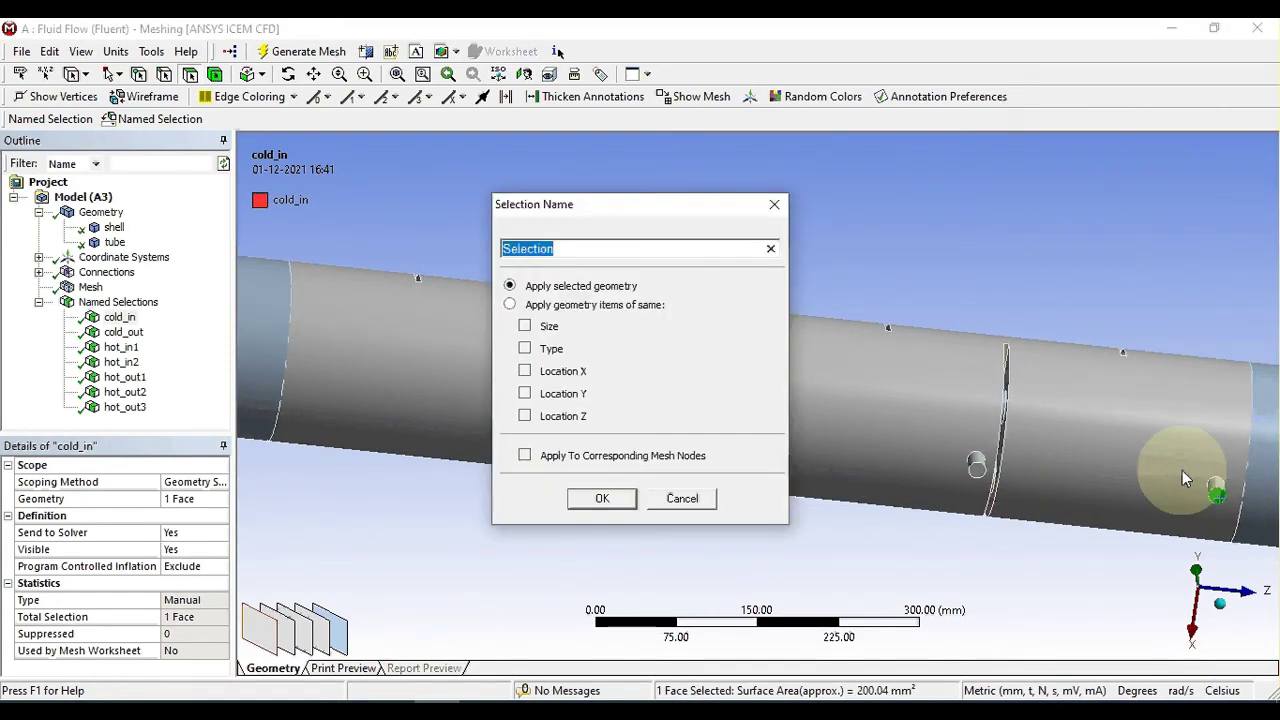
pyautogui.write('hot_')
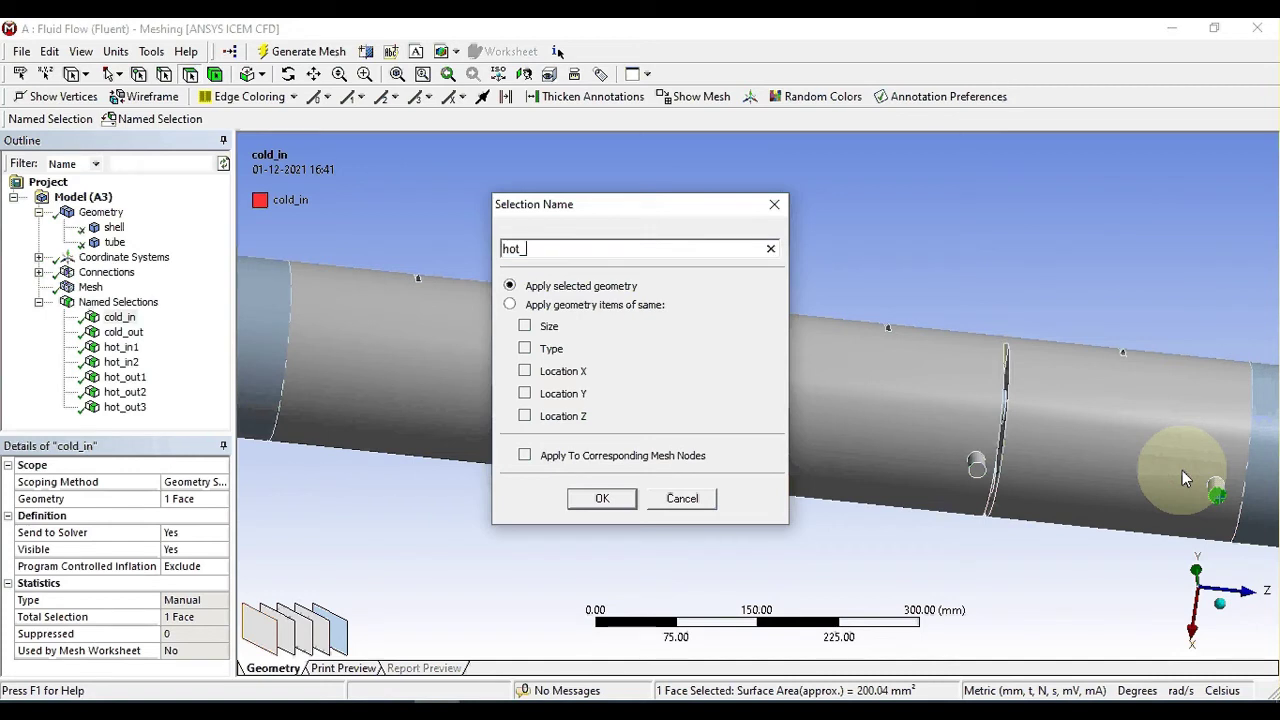
pyautogui.write('out4')
pyautogui.click(604, 502)
# Display all eight named selections together, from cold_in to hot_out4, and examine their label locations on the whole exchanger.
pyautogui.scroll(-5, 833, 219)
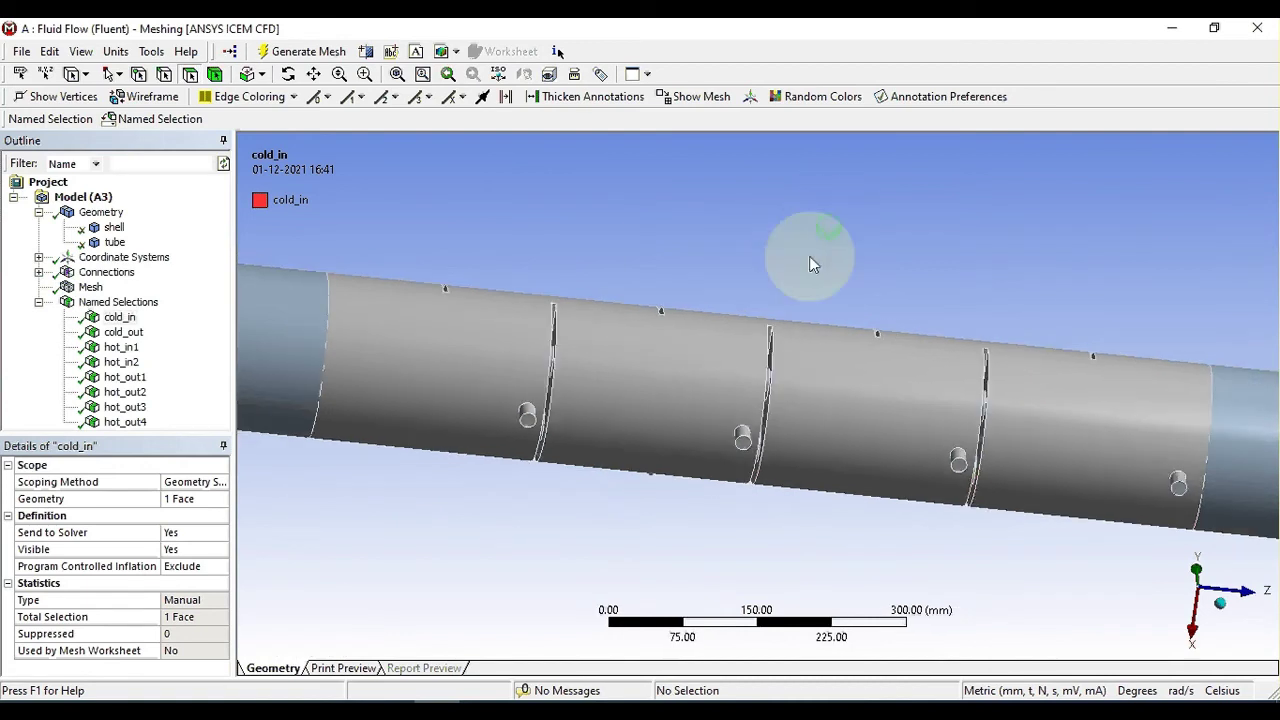
pyautogui.moveTo(809, 257); pyautogui.dragTo(760, 362)
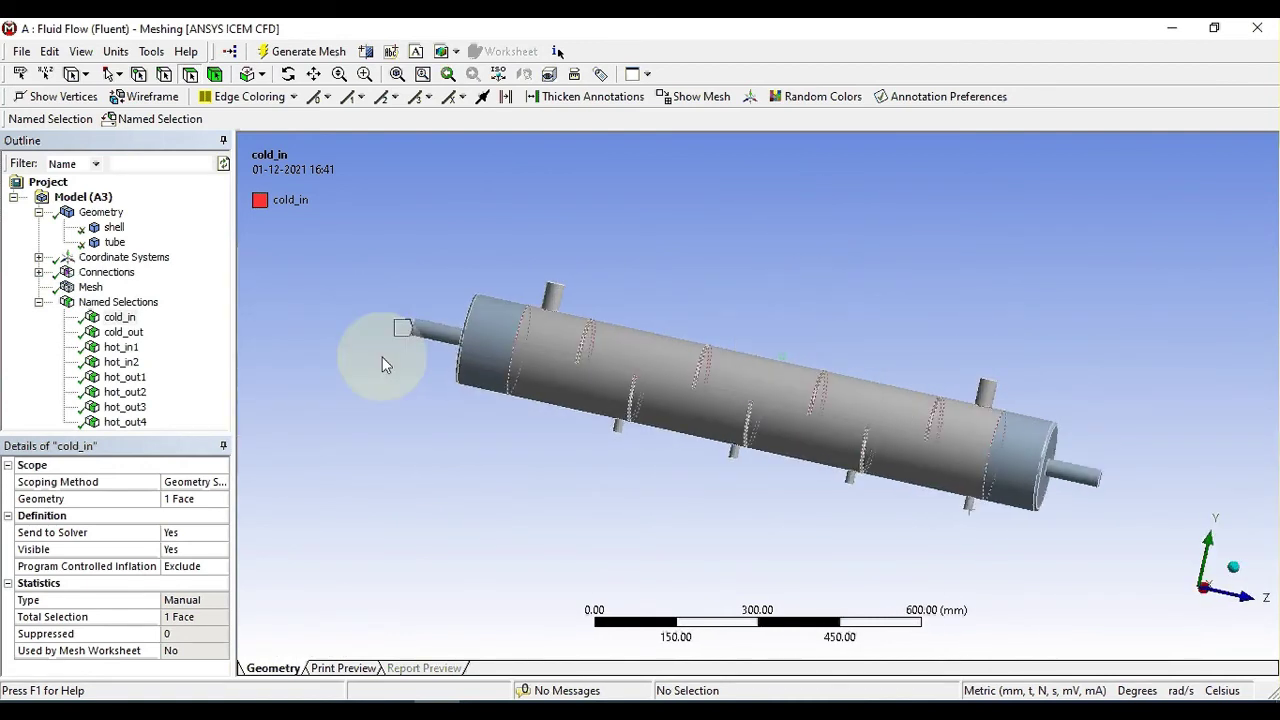
pyautogui.click(150, 306)
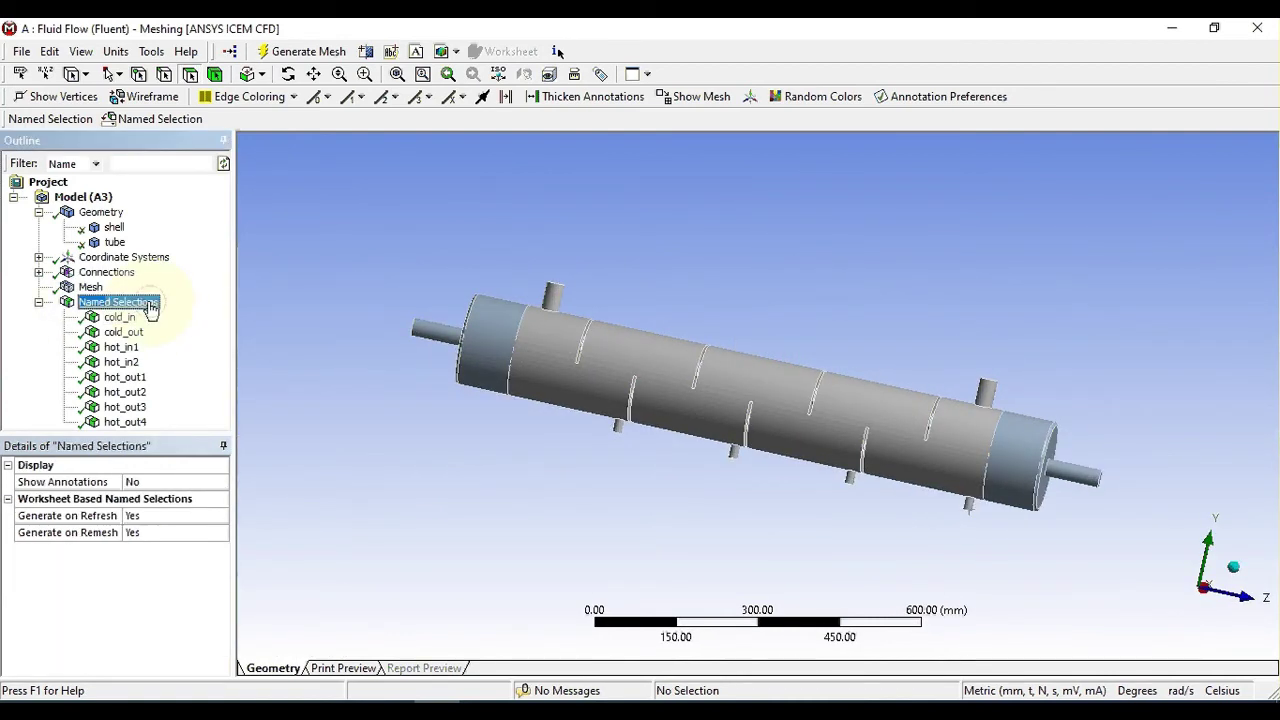
pyautogui.click(122, 319)
pyautogui.keyDown('ctrl'); pyautogui.click(125, 333); pyautogui.keyUp('ctrl')
pyautogui.keyDown('ctrl'); pyautogui.click(122, 347); pyautogui.keyUp('ctrl')
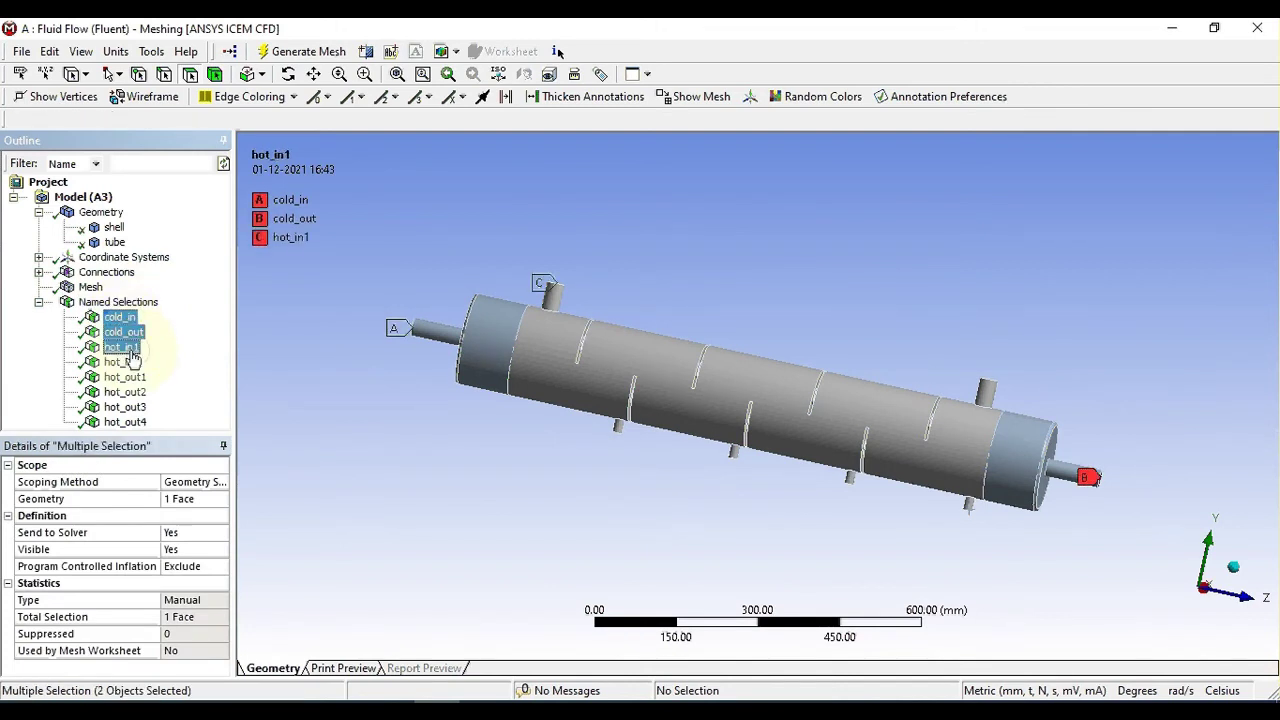
pyautogui.keyDown('ctrl'); pyautogui.click(122, 362); pyautogui.keyUp('ctrl')
pyautogui.keyDown('ctrl'); pyautogui.click(138, 377); pyautogui.keyUp('ctrl')
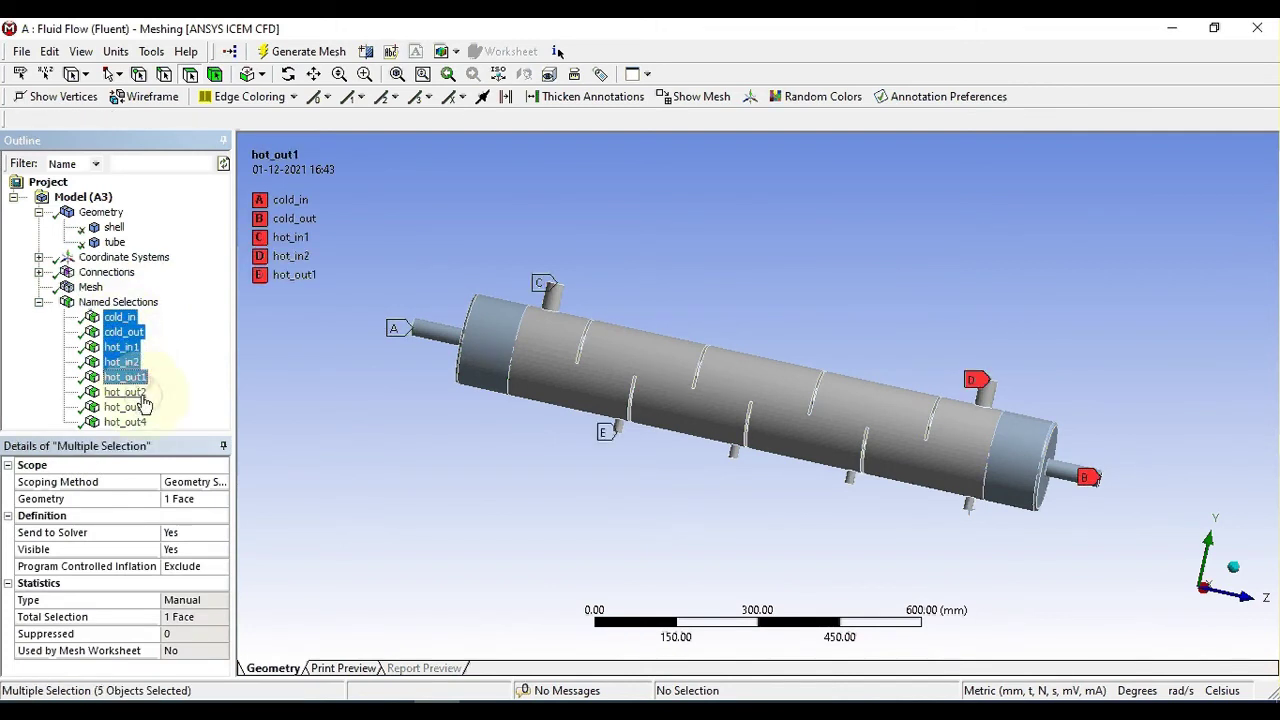
pyautogui.keyDown('ctrl'); pyautogui.click(138, 392); pyautogui.keyUp('ctrl')
pyautogui.keyDown('ctrl'); pyautogui.click(138, 407); pyautogui.keyUp('ctrl')
pyautogui.keyDown('ctrl'); pyautogui.click(125, 422); pyautogui.keyUp('ctrl')
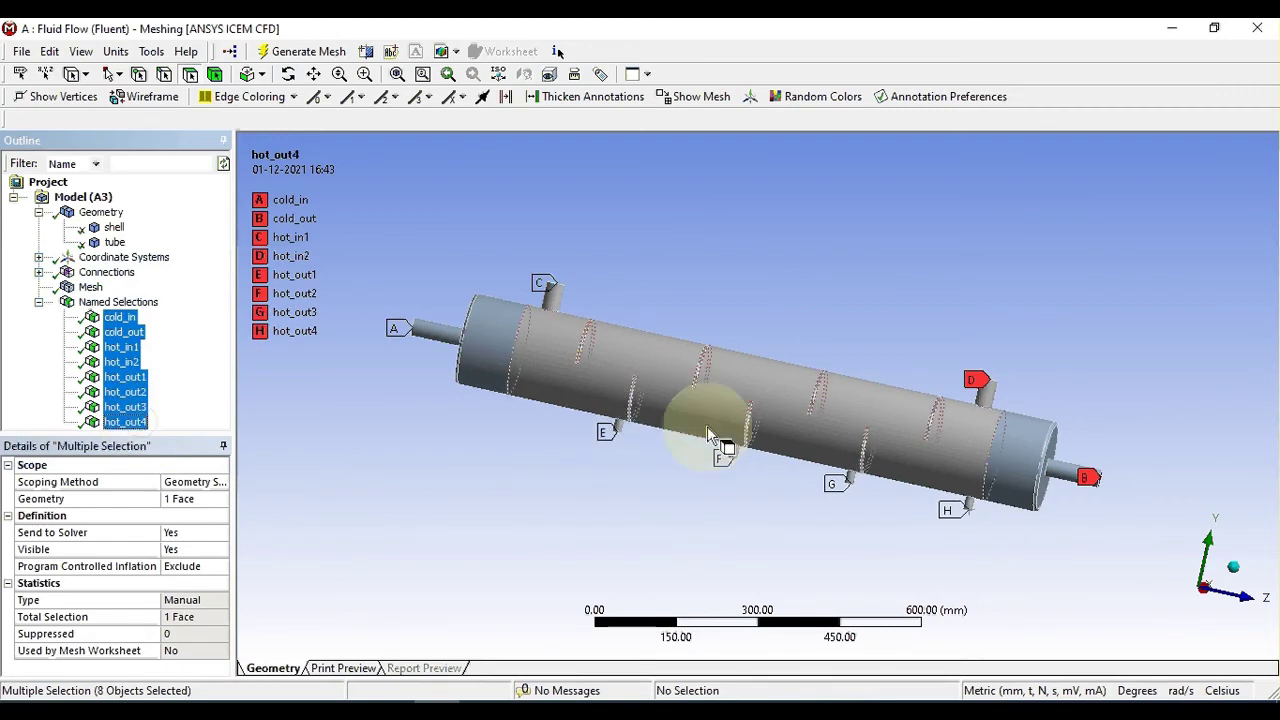
pyautogui.moveTo(743, 286); pyautogui.dragTo(690, 315, button='middle')
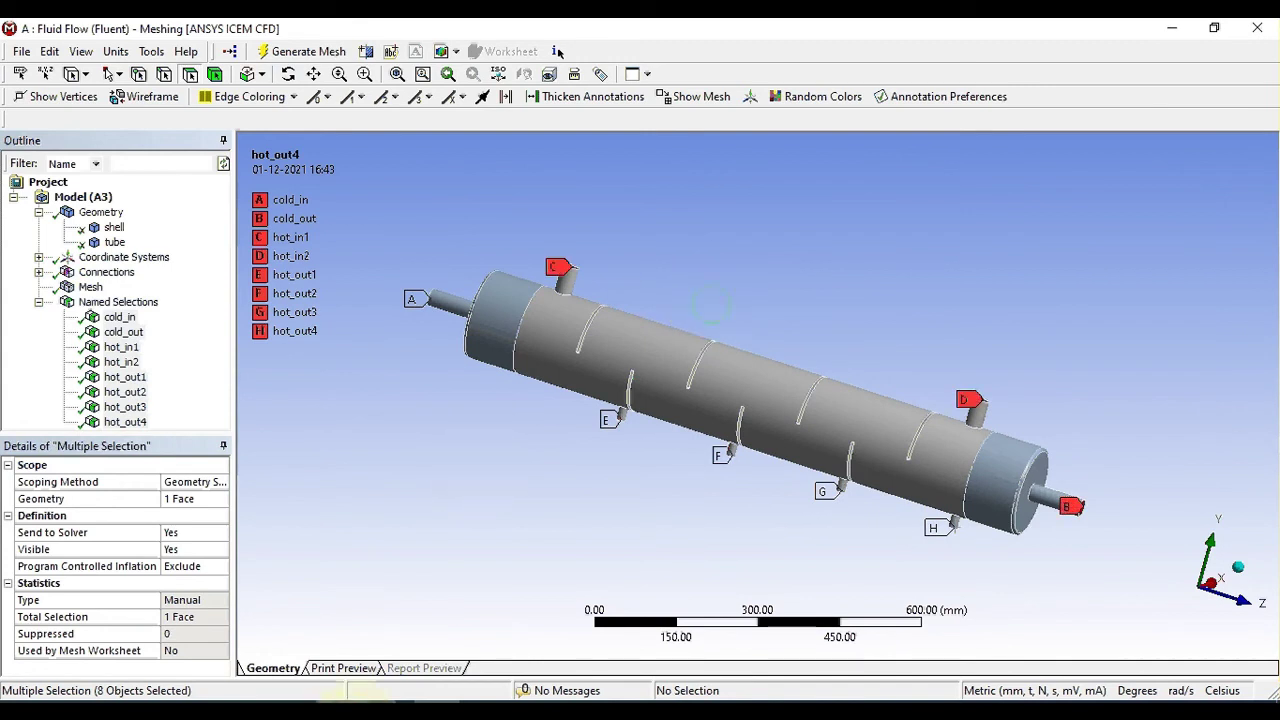
# Update the mesh so it transfers to Fluent, and check the Mesh cell's status in the Workbench project schematic.
pyautogui.click(348, 711)
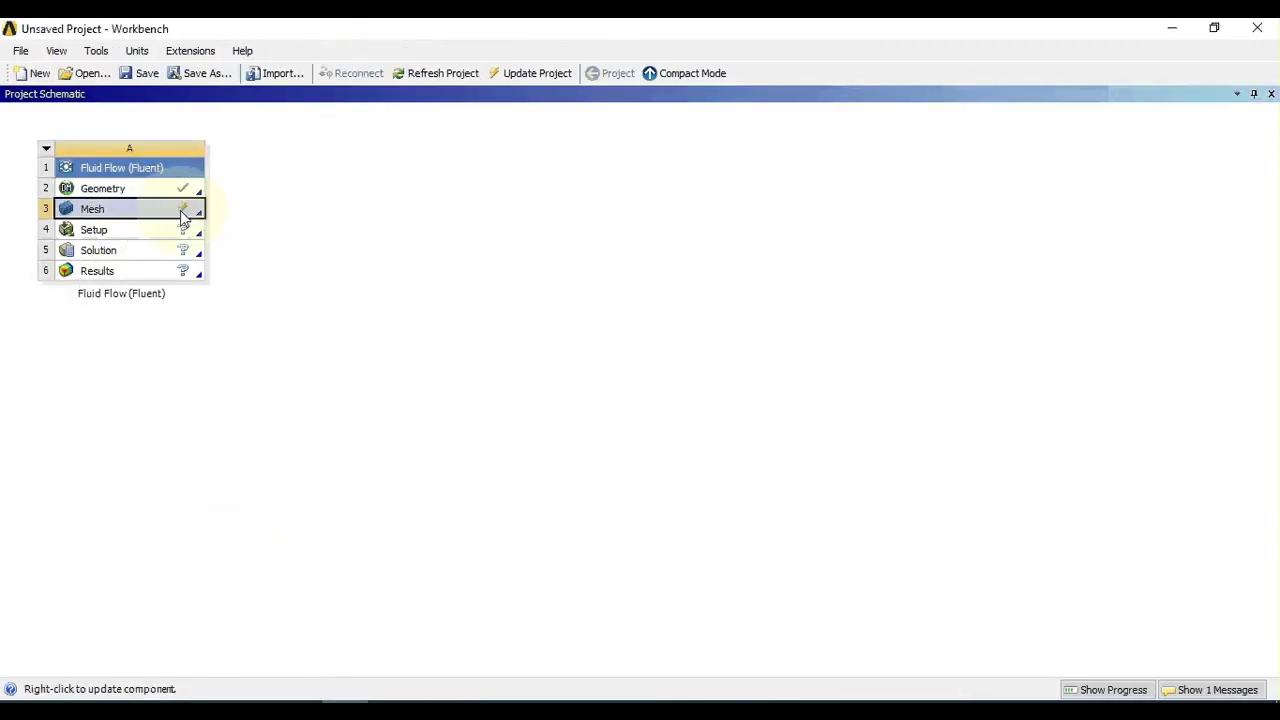
pyautogui.click(431, 708)
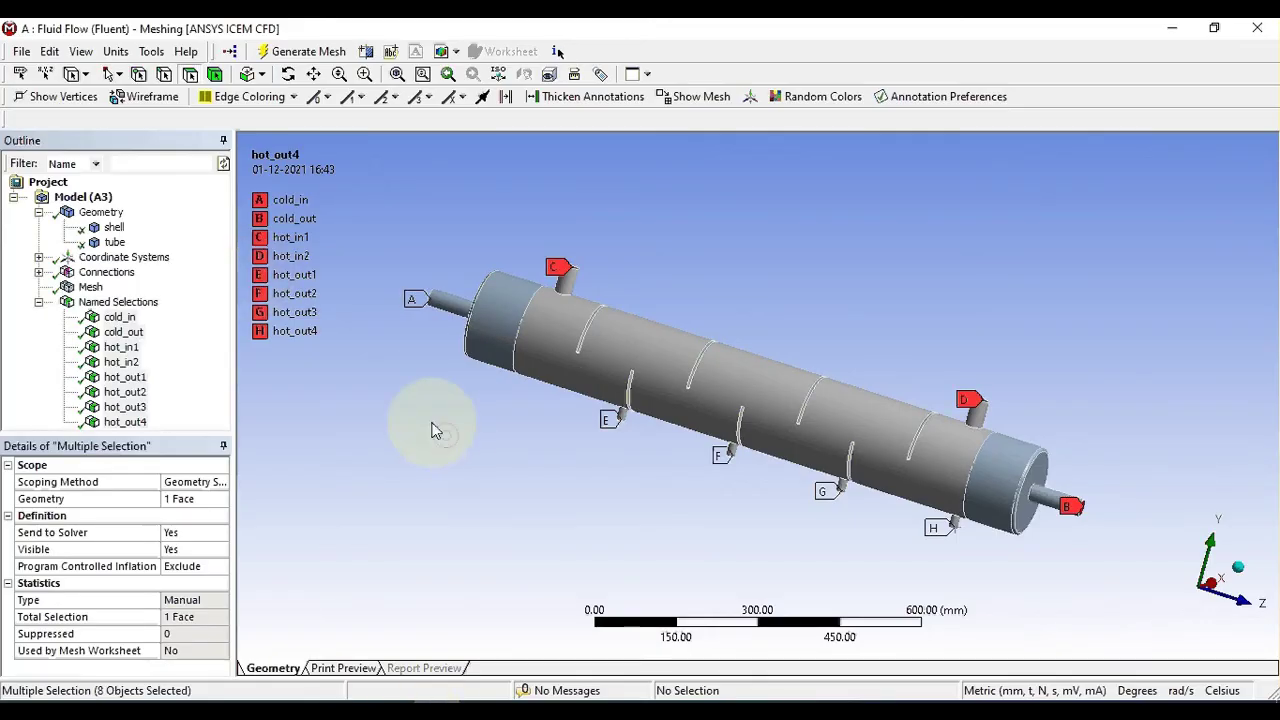
pyautogui.click(90, 287)
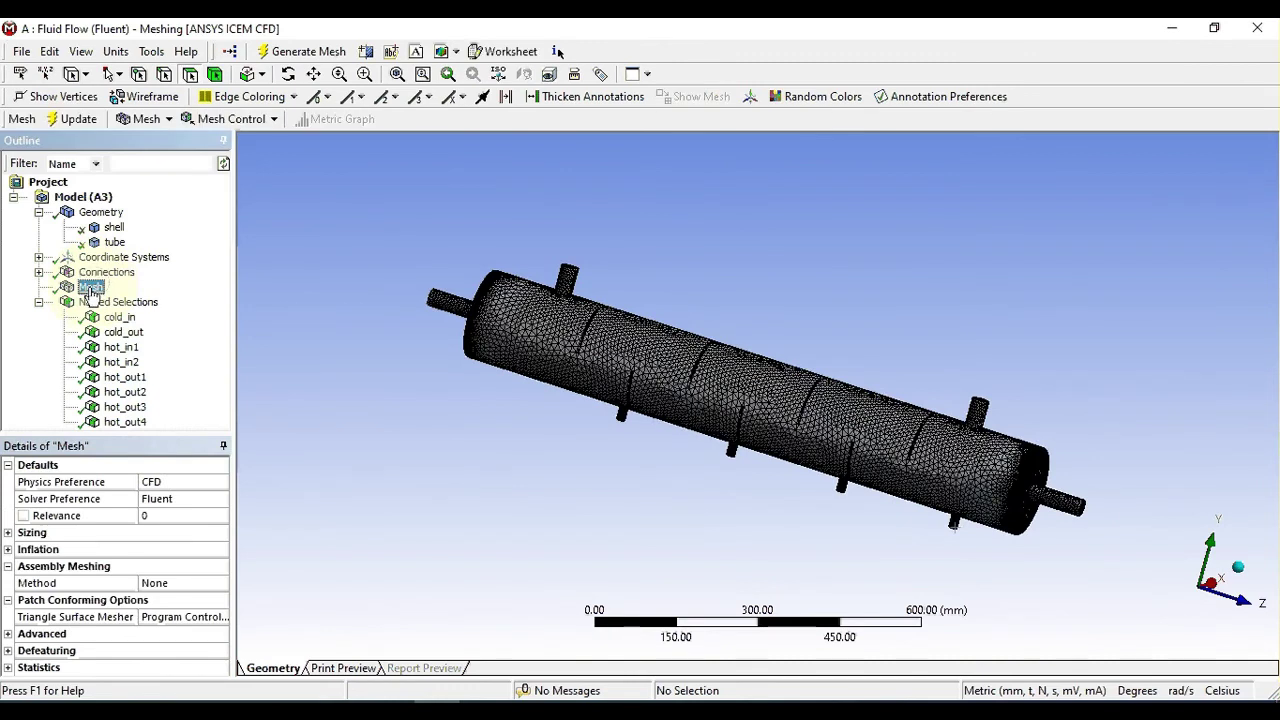
pyautogui.click(73, 122)
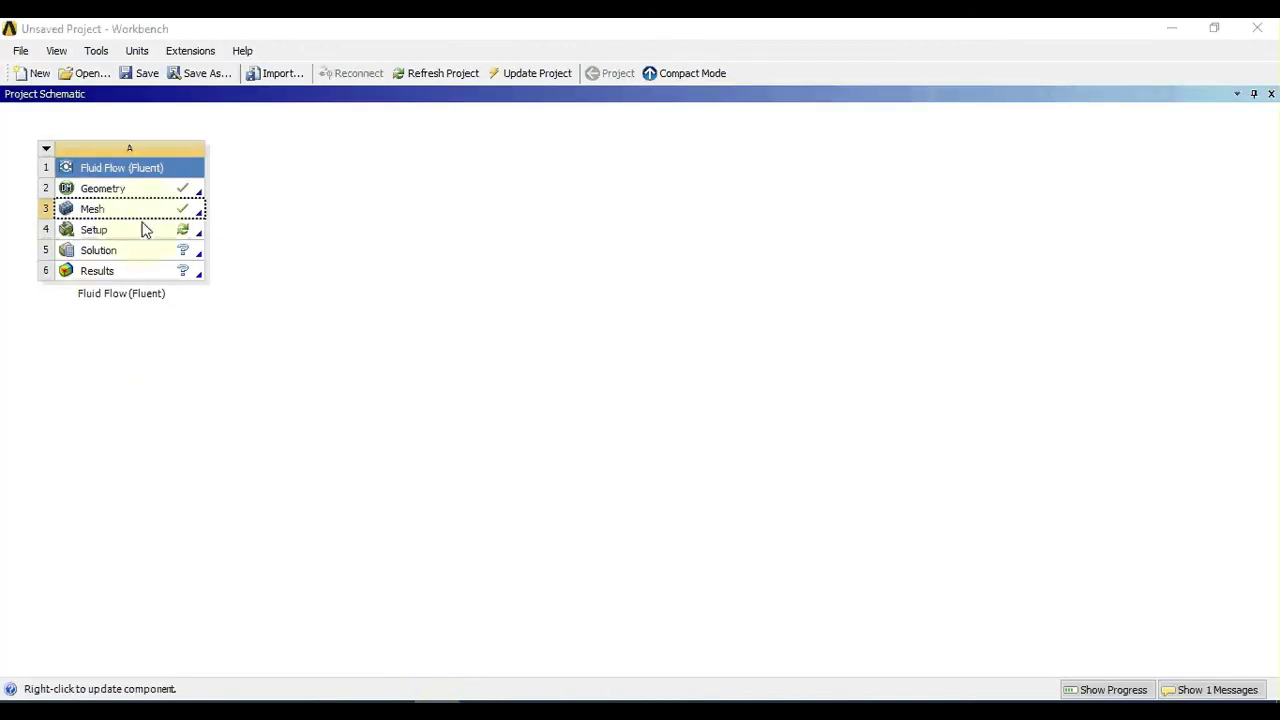
pyautogui.click(118, 213)
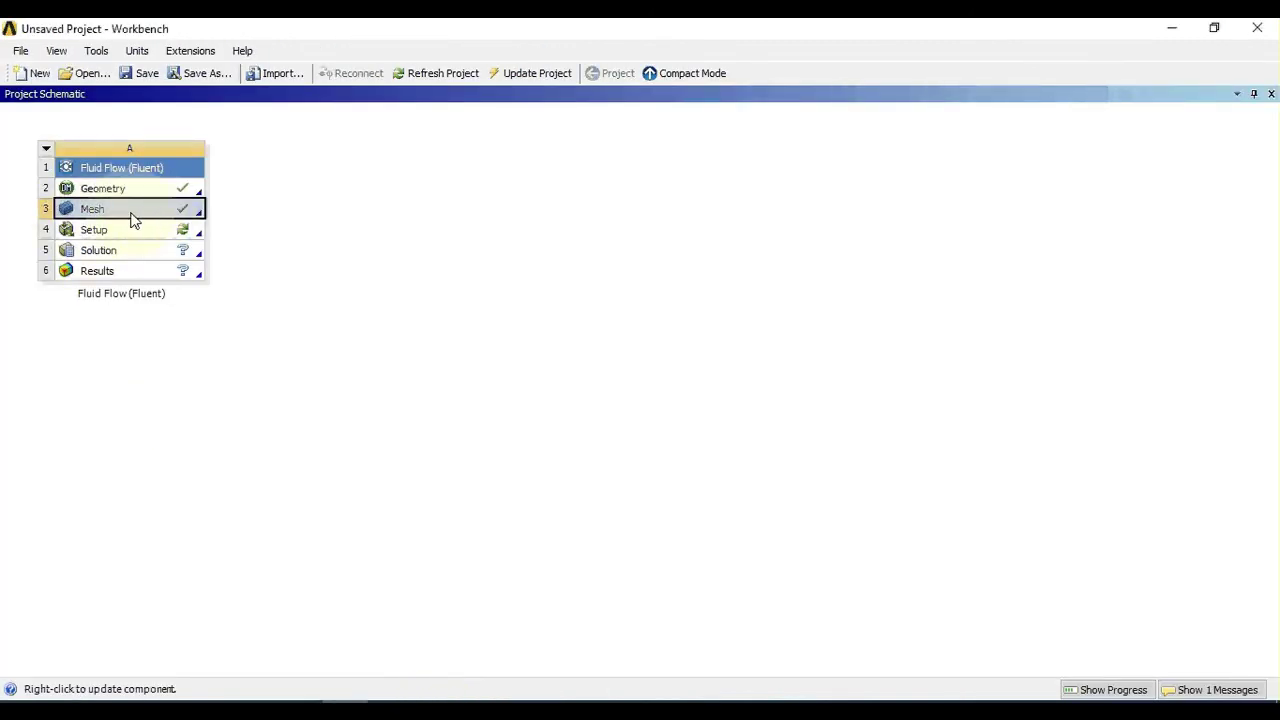